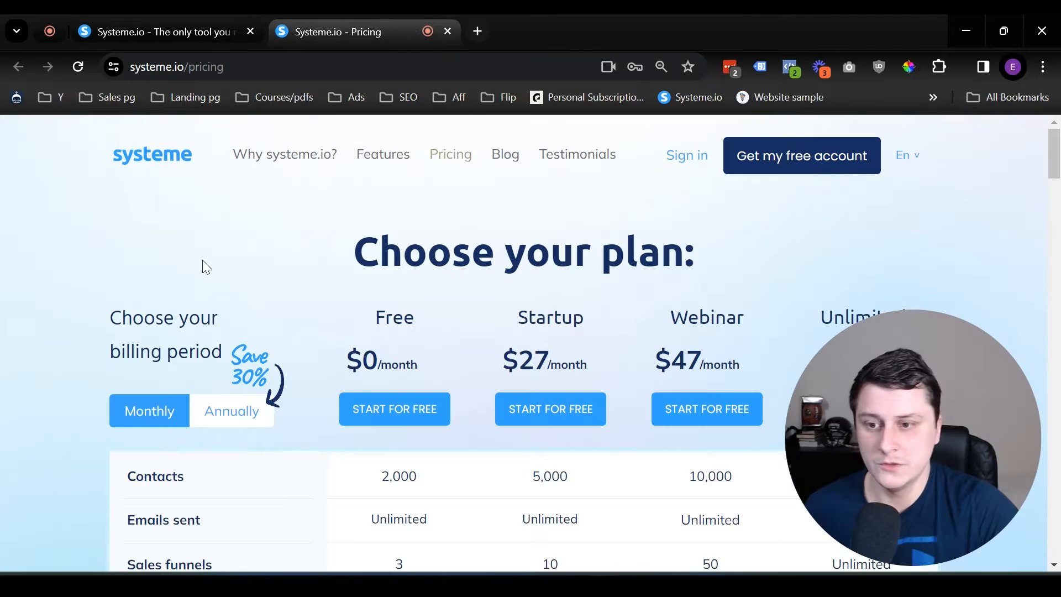
# Step: Examine the Free plan's limits for contacts, emails sent, sales funnels and the other features in the pricing comparison table
pyautogui.scroll(-1, 202, 260)
pyautogui.scroll(1, 443, 158)
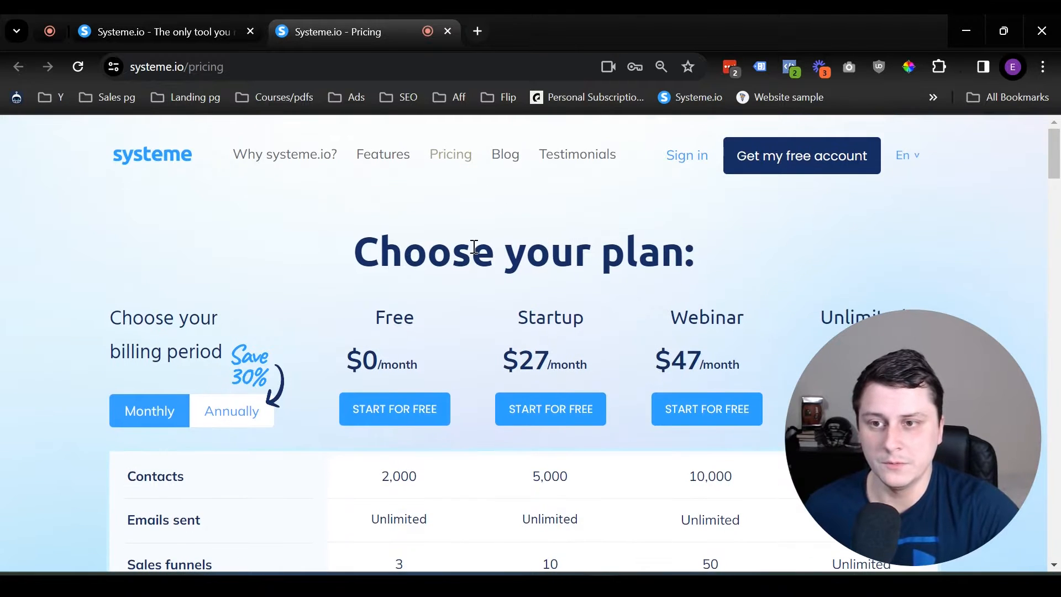
pyautogui.scroll(-3, 396, 260)
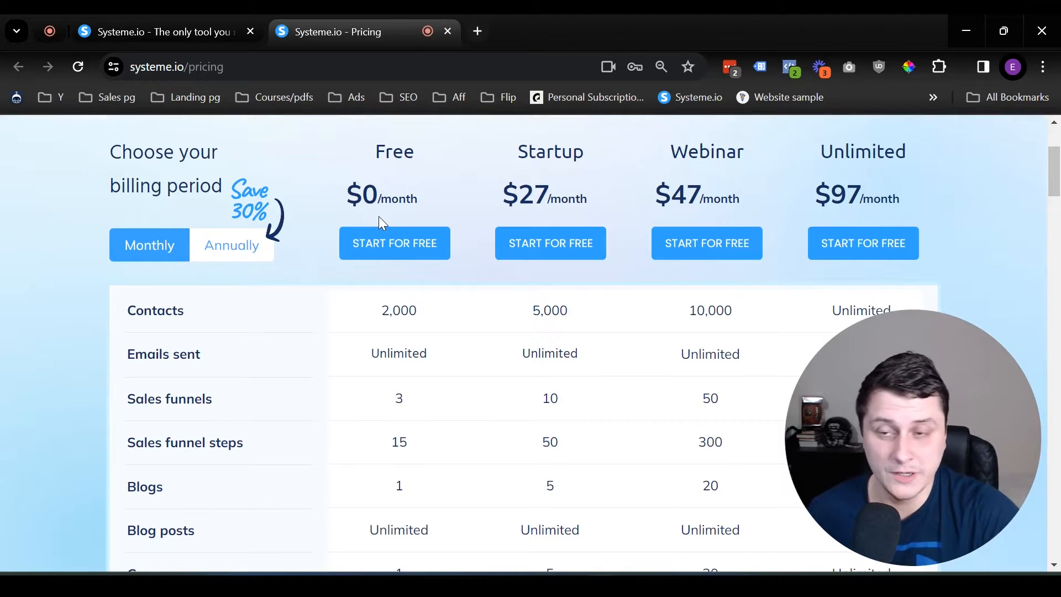
pyautogui.scroll(-3, 379, 222)
pyautogui.moveTo(382, 227); pyautogui.dragTo(422, 242)
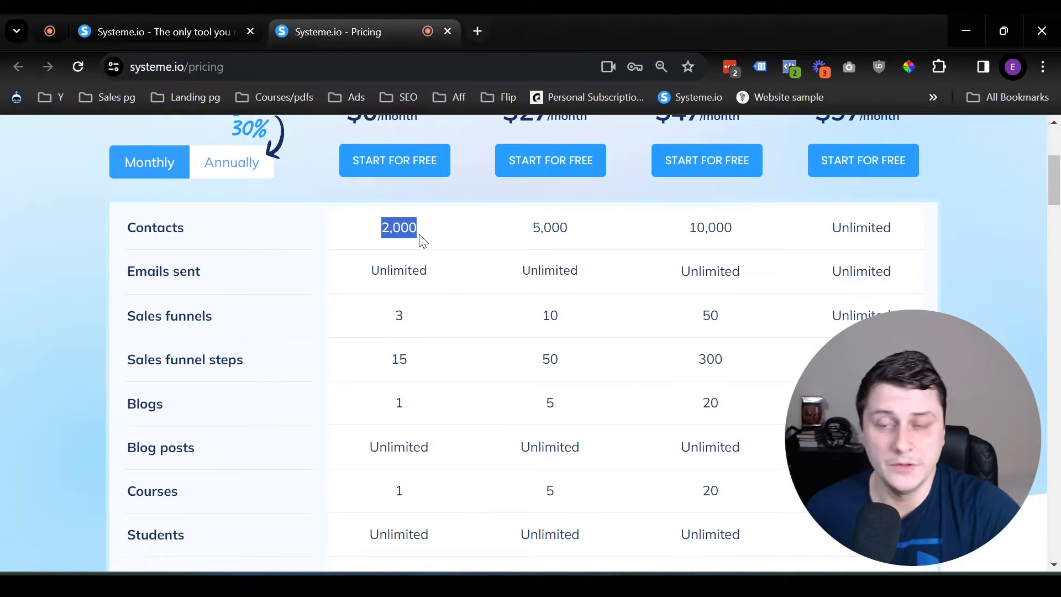
pyautogui.click(389, 239)
pyautogui.scroll(-3, 400, 228)
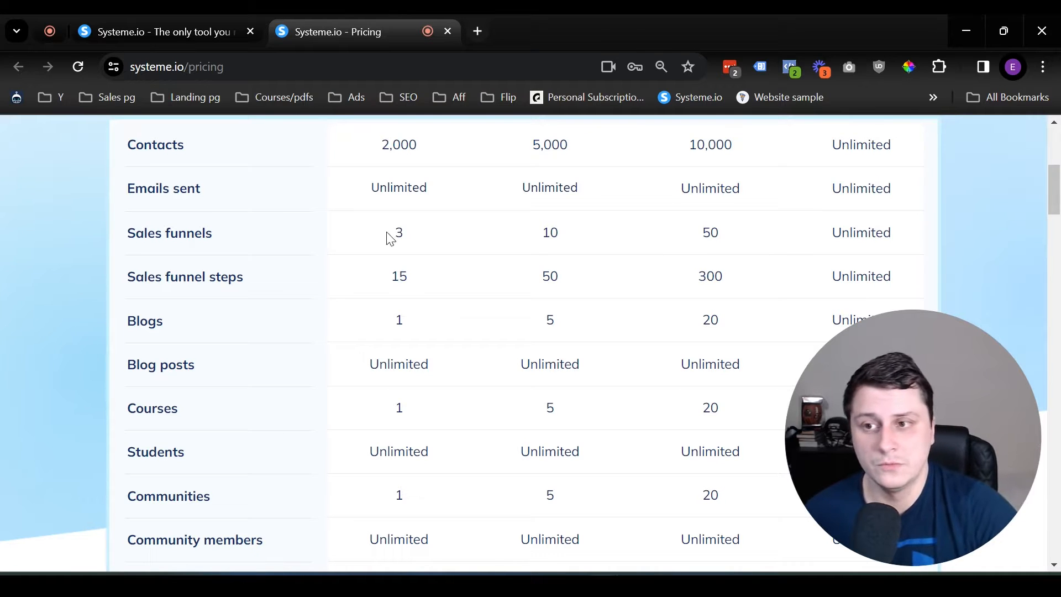
pyautogui.moveTo(379, 243); pyautogui.dragTo(416, 242)
pyautogui.click(414, 288)
pyautogui.moveTo(375, 158); pyautogui.dragTo(437, 152)
pyautogui.click(439, 154)
pyautogui.moveTo(359, 190); pyautogui.dragTo(455, 215)
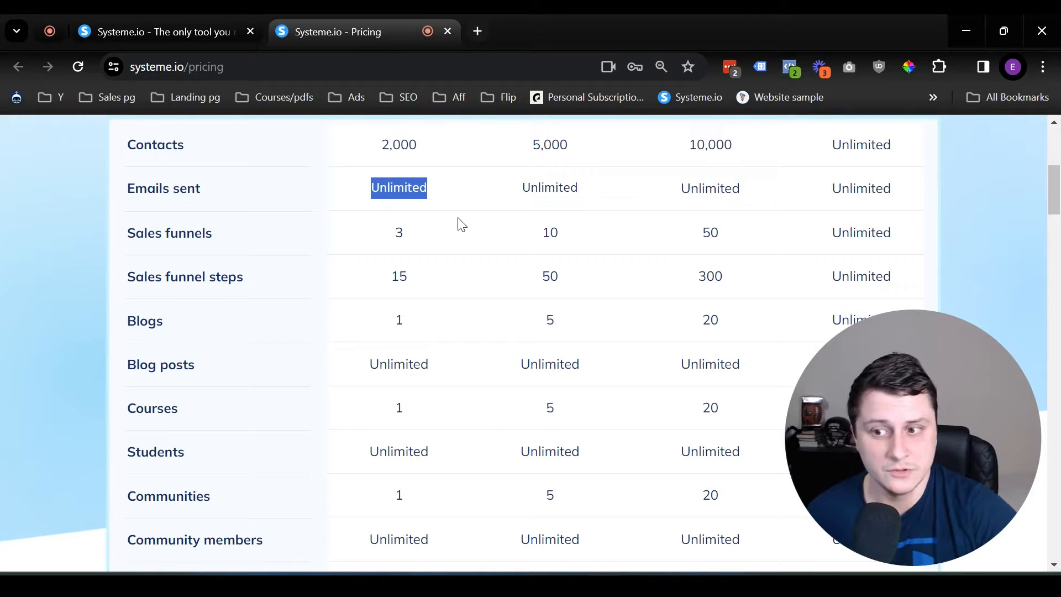
pyautogui.scroll(-3, 461, 224)
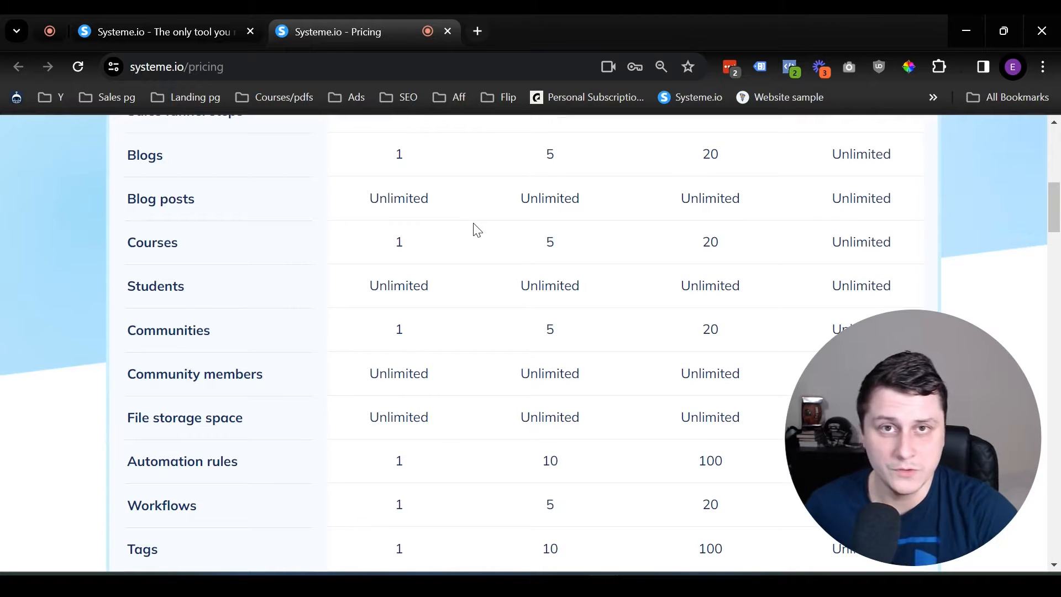
pyautogui.scroll(9, 477, 230)
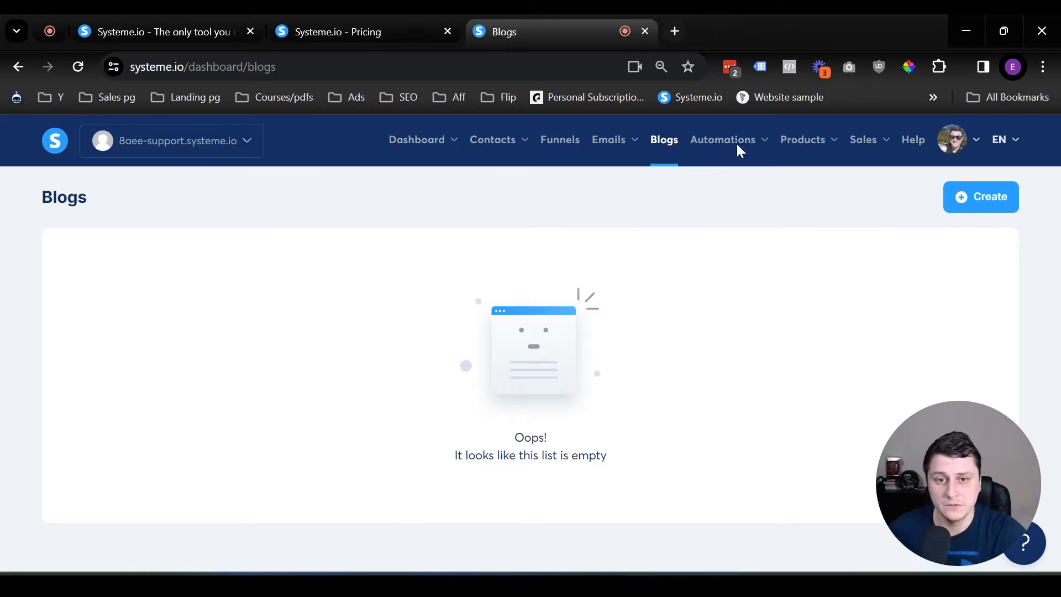
# Step: Start creating a blog named "My blog" on the 8aee-support.systeme.io domain, leaving the URL path blank
pyautogui.click(991, 192)
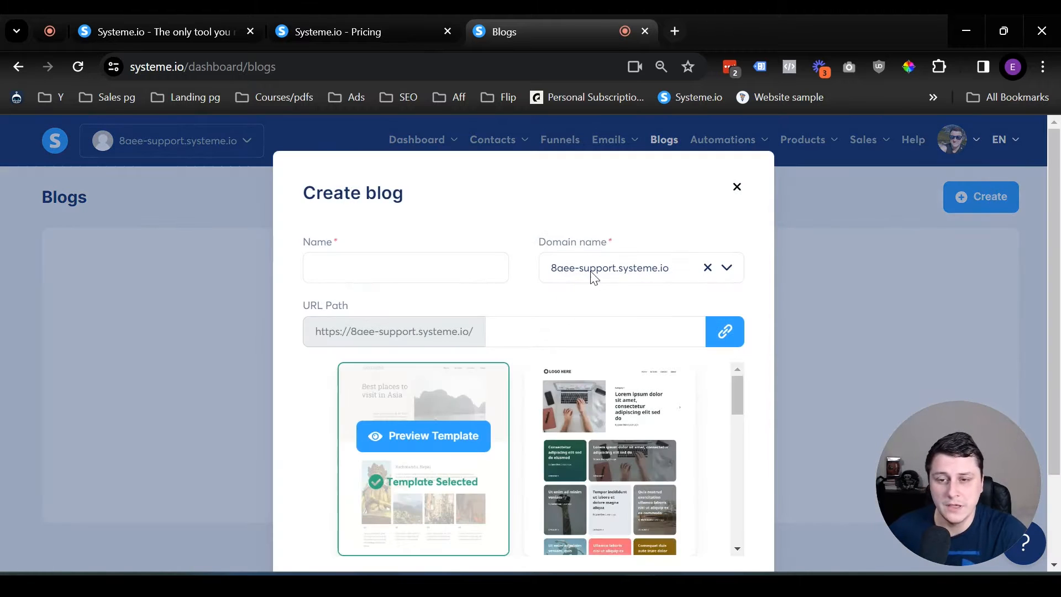
pyautogui.click(429, 262)
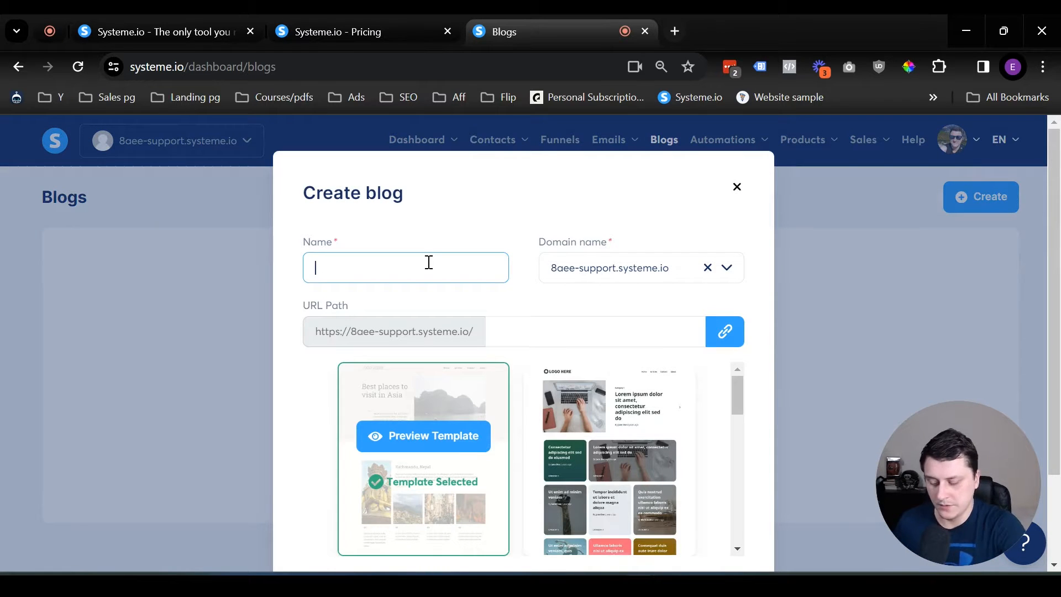
pyautogui.write('My blog')
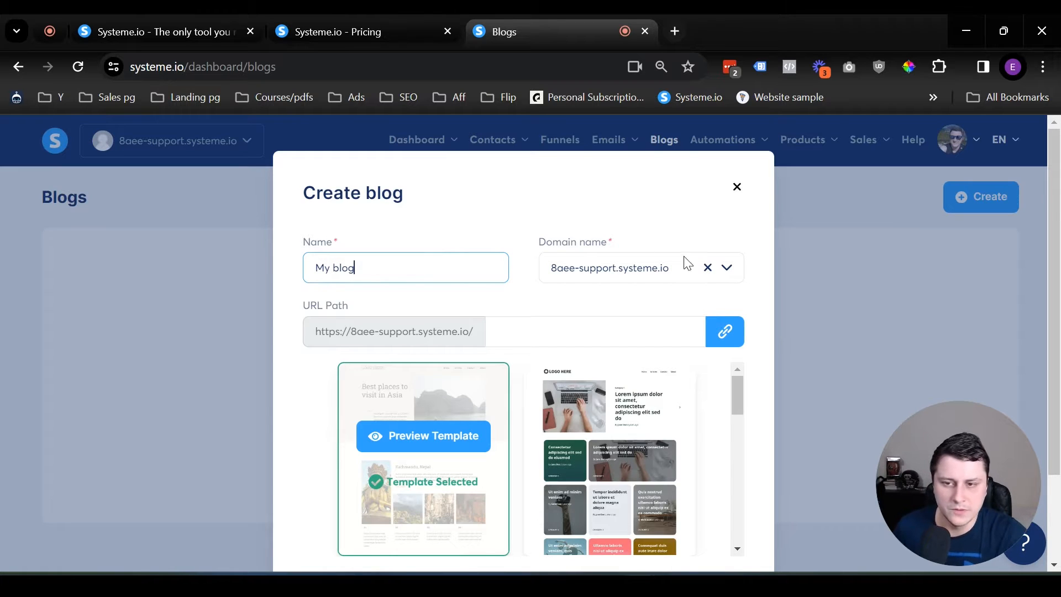
pyautogui.doubleClick(606, 268)
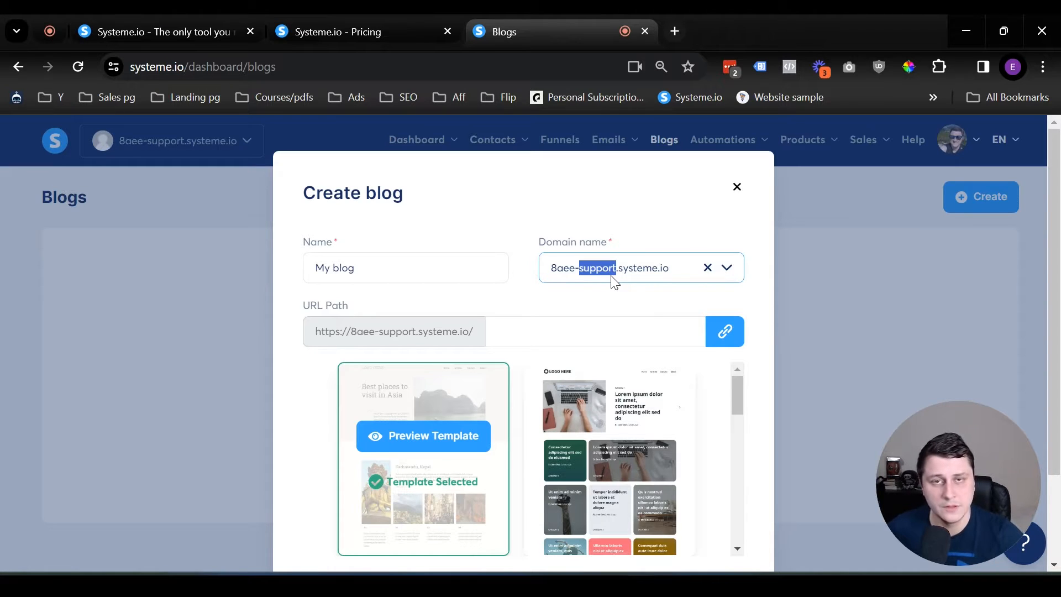
pyautogui.click(457, 326)
# Step: Preview the blog template with the beach photo and orange banner, and close the preview
pyautogui.scroll(-3, 599, 371)
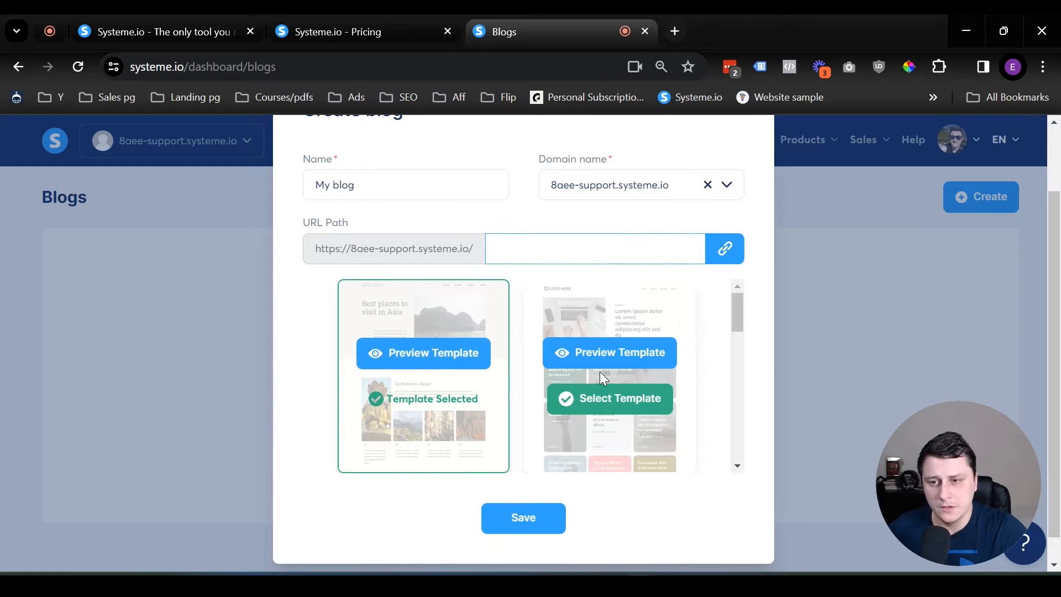
pyautogui.moveTo(735, 334); pyautogui.dragTo(728, 383)
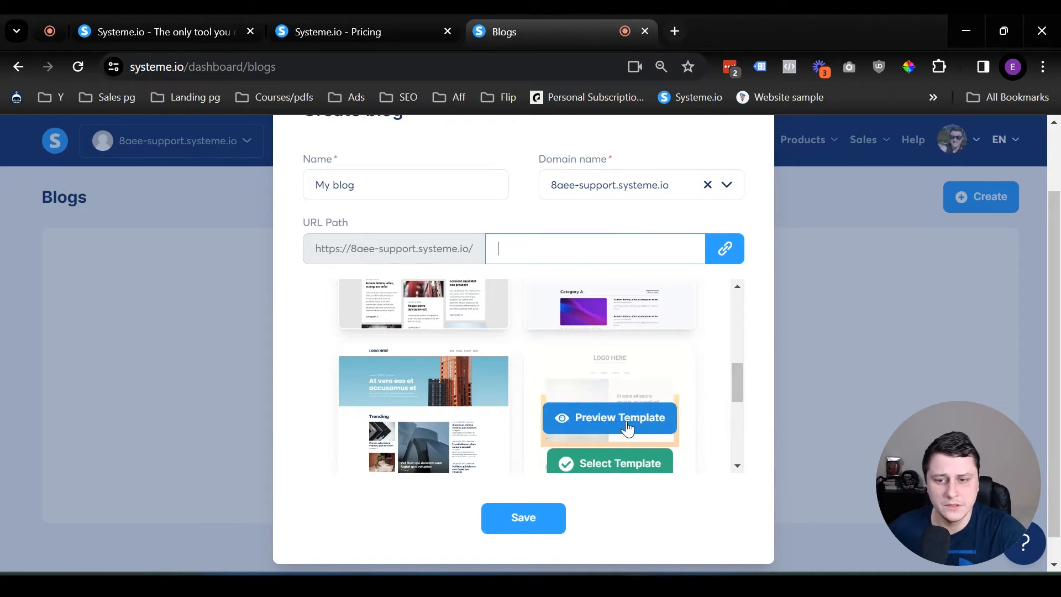
pyautogui.click(622, 420)
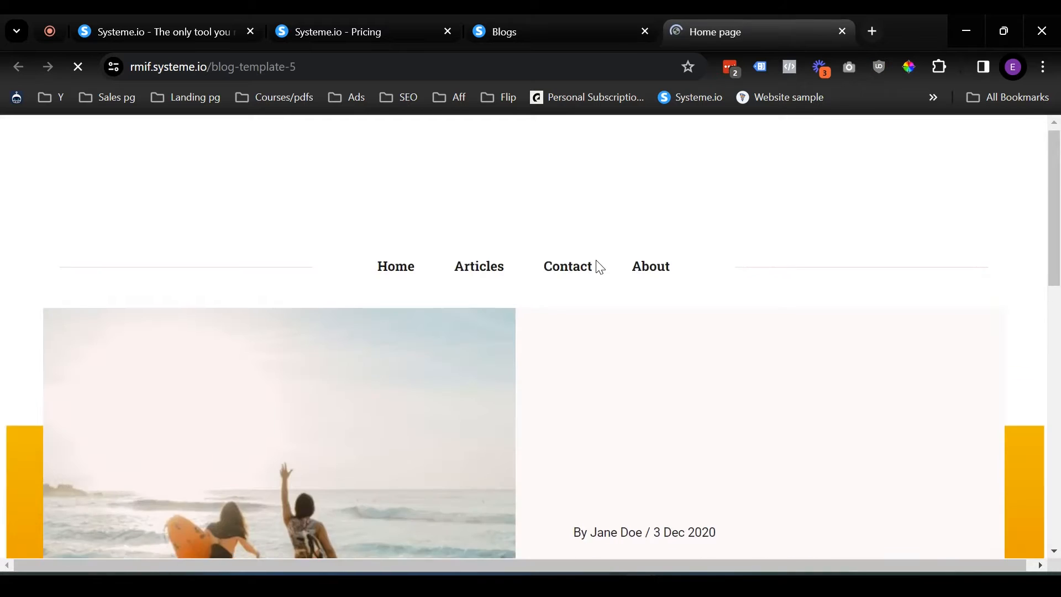
pyautogui.scroll(-12, 599, 271)
pyautogui.hotkey('ctrl', 'w')
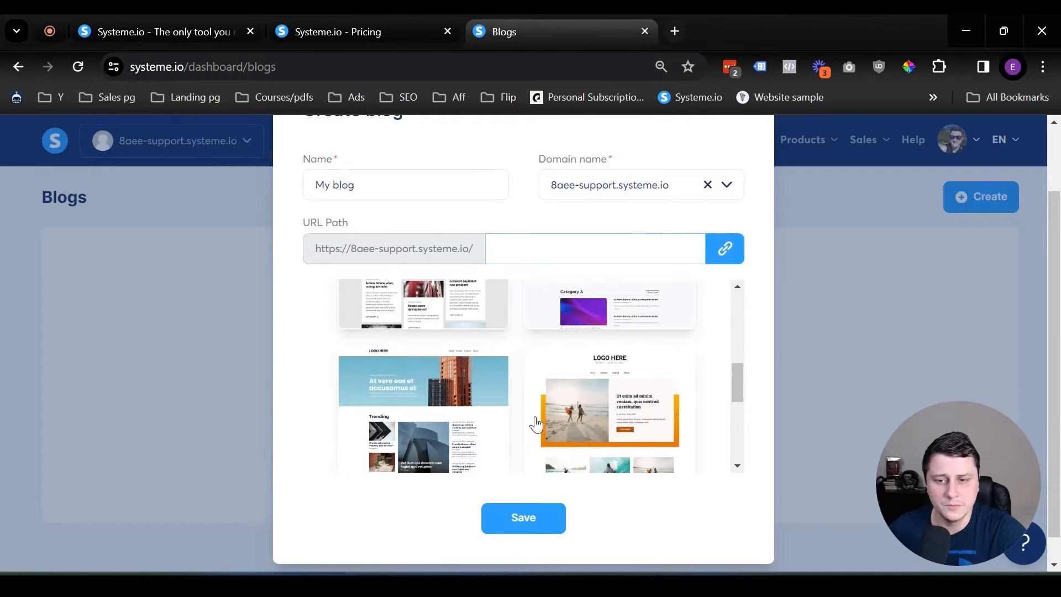
# Step: Choose the "Explore the Universe Today!" template for the blog and save it
pyautogui.moveTo(578, 417)
pyautogui.scroll(3, 578, 417)
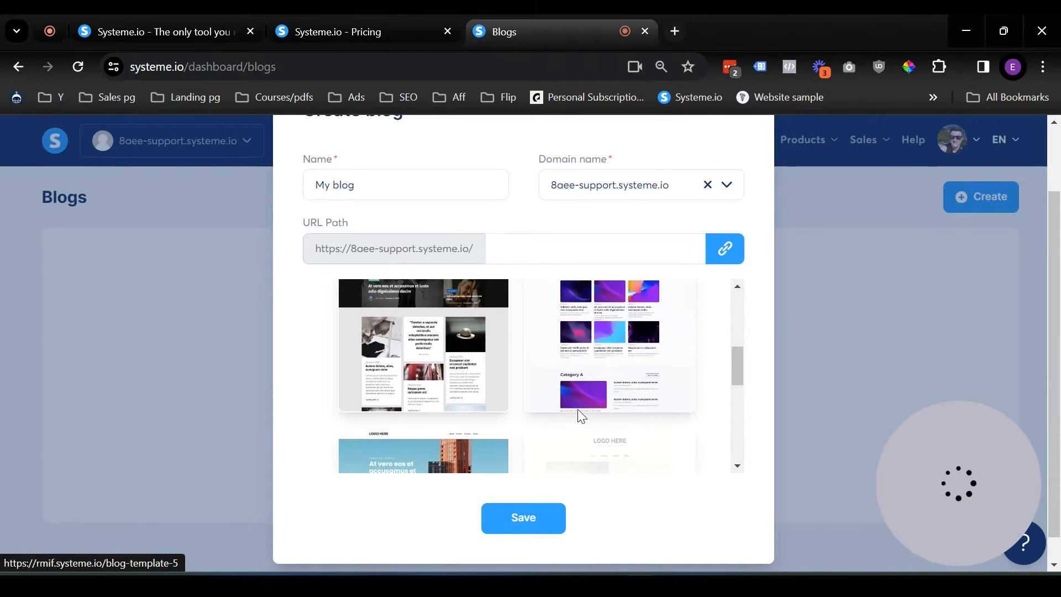
pyautogui.scroll(2, 607, 315)
pyautogui.moveTo(738, 329)
pyautogui.mouseDown()
pyautogui.moveTo(733, 442)
pyautogui.moveTo(731, 411)
pyautogui.moveTo(713, 384)
pyautogui.moveTo(721, 324)
pyautogui.mouseUp()
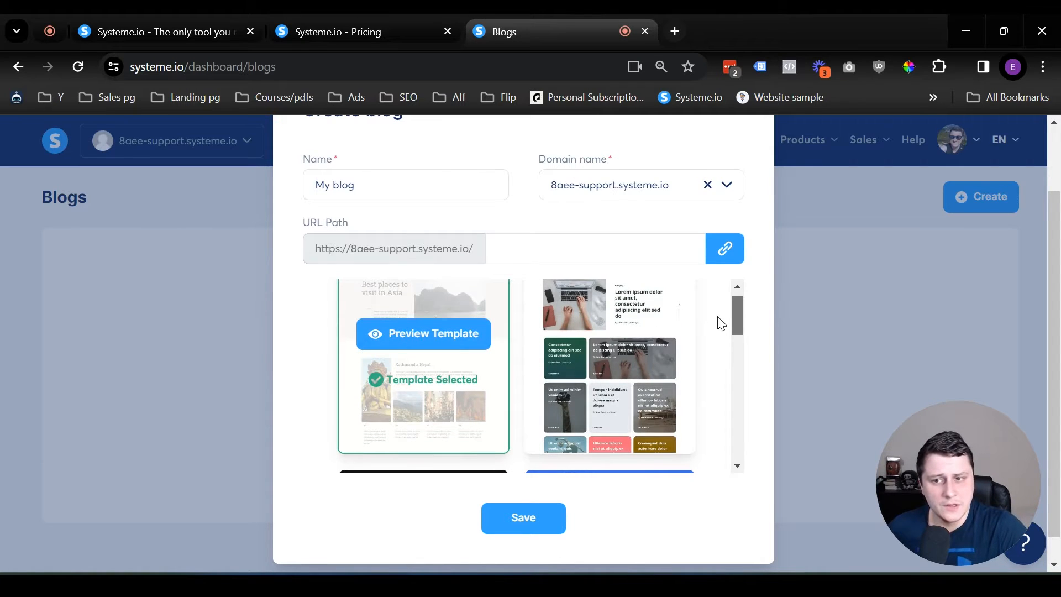
pyautogui.moveTo(622, 401)
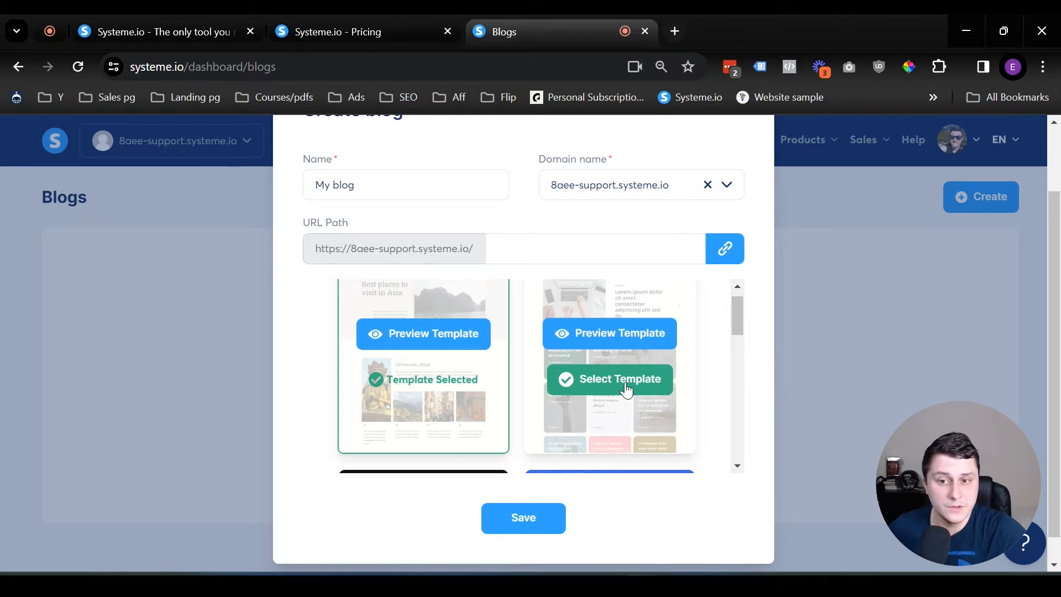
pyautogui.scroll(-2, 635, 382)
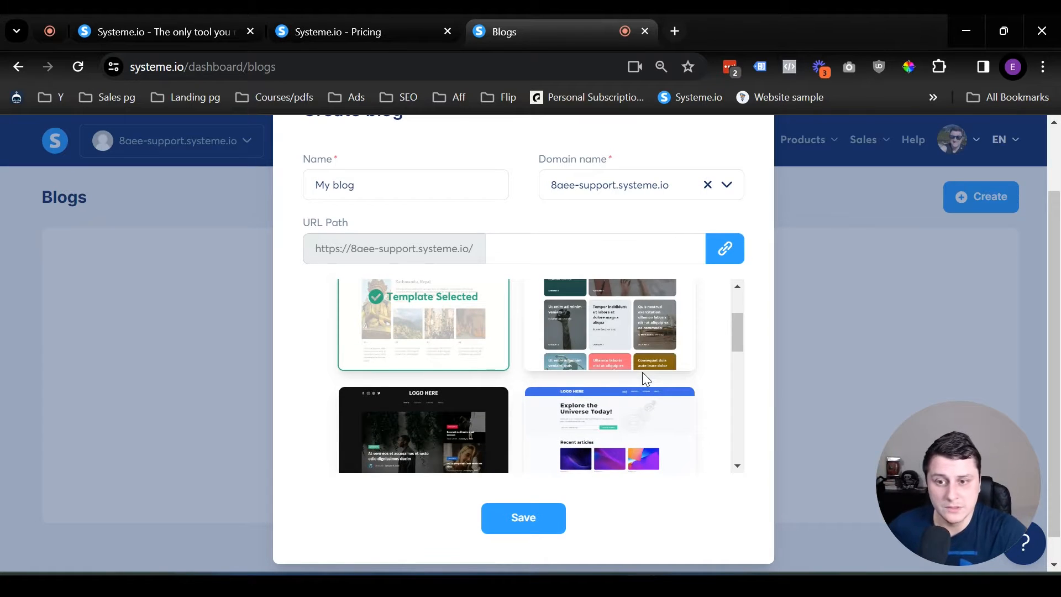
pyautogui.moveTo(744, 330); pyautogui.dragTo(727, 343)
pyautogui.moveTo(629, 366)
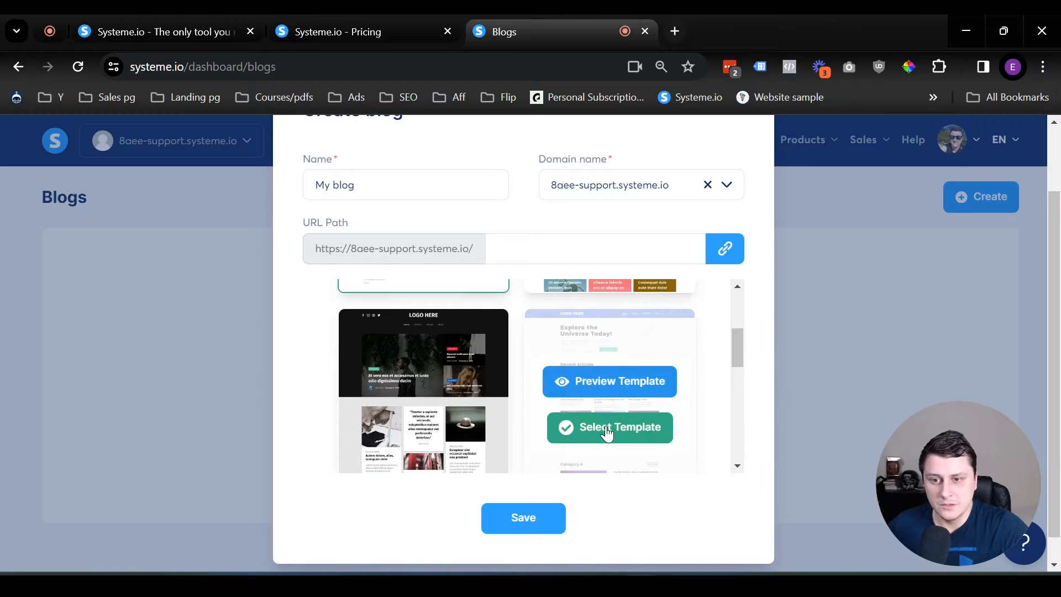
pyautogui.click(599, 427)
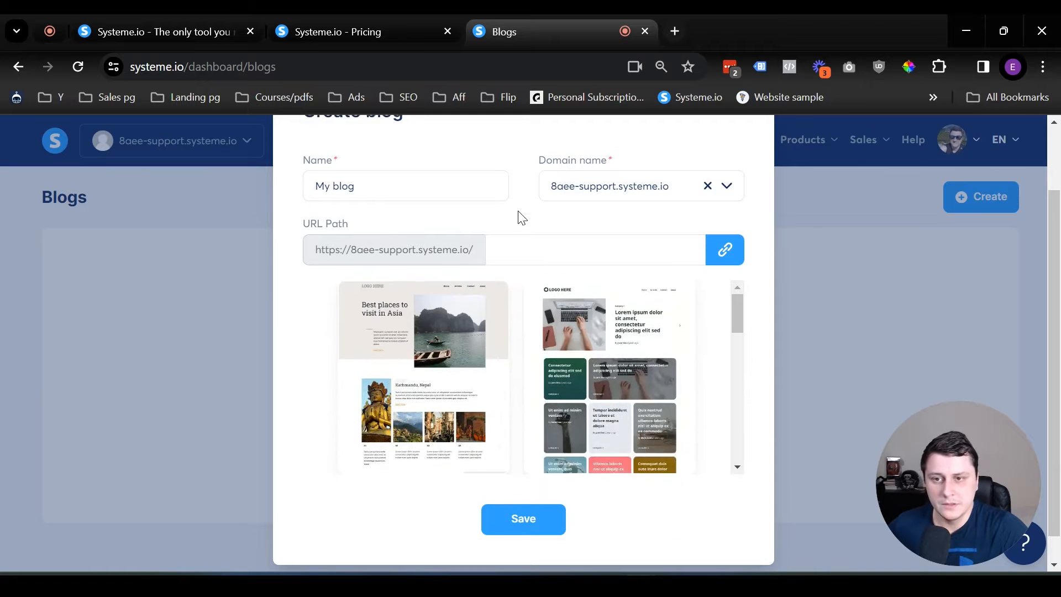
pyautogui.scroll(2, 542, 229)
pyautogui.scroll(-5, 504, 445)
pyautogui.click(523, 490)
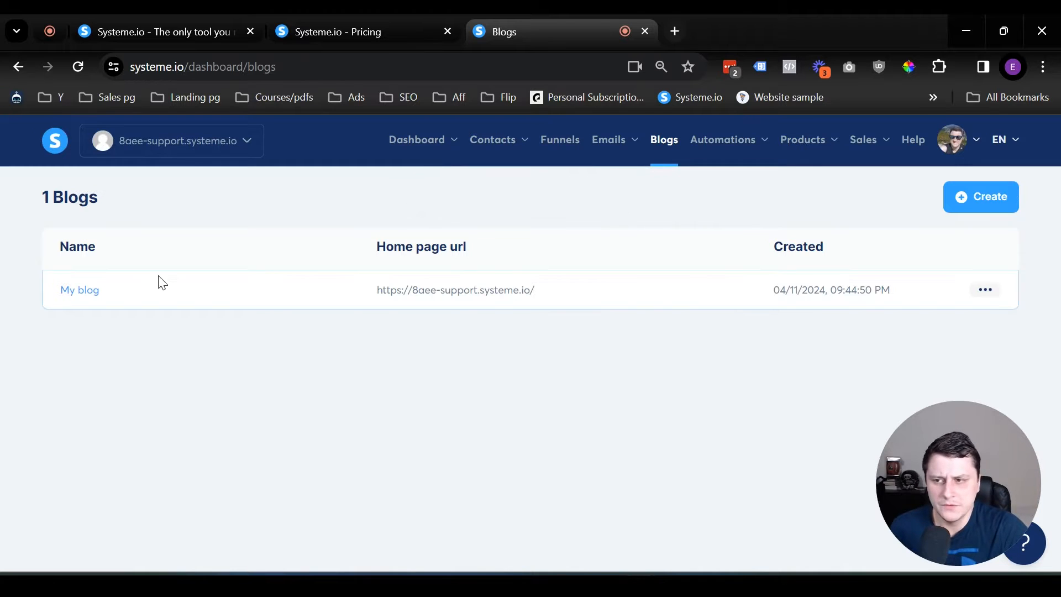
# Step: Open My blog and look through its list of posts
pyautogui.click(84, 292)
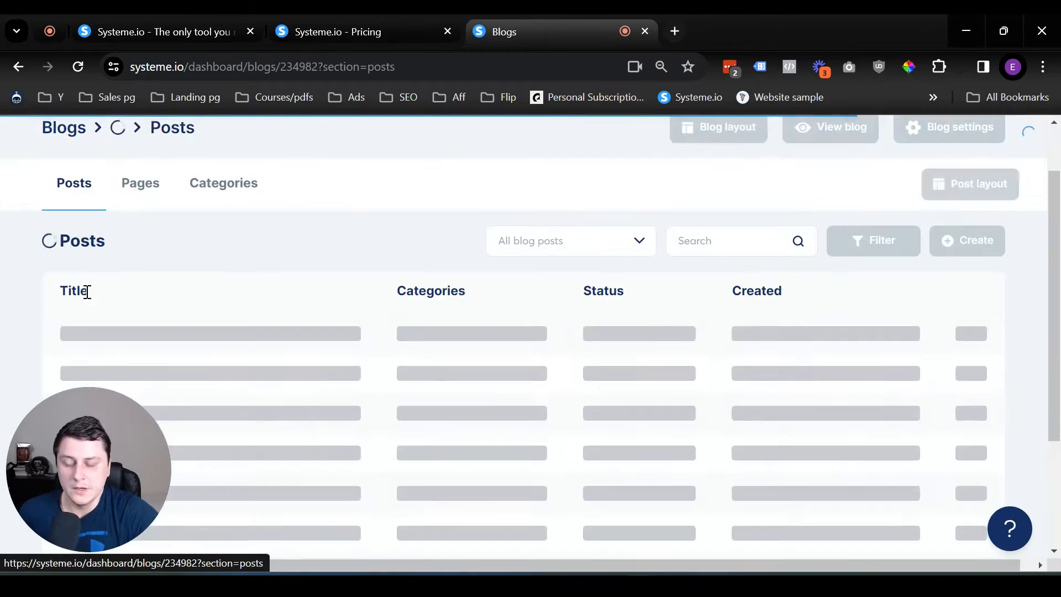
pyautogui.moveTo(82, 465); pyautogui.dragTo(953, 470)
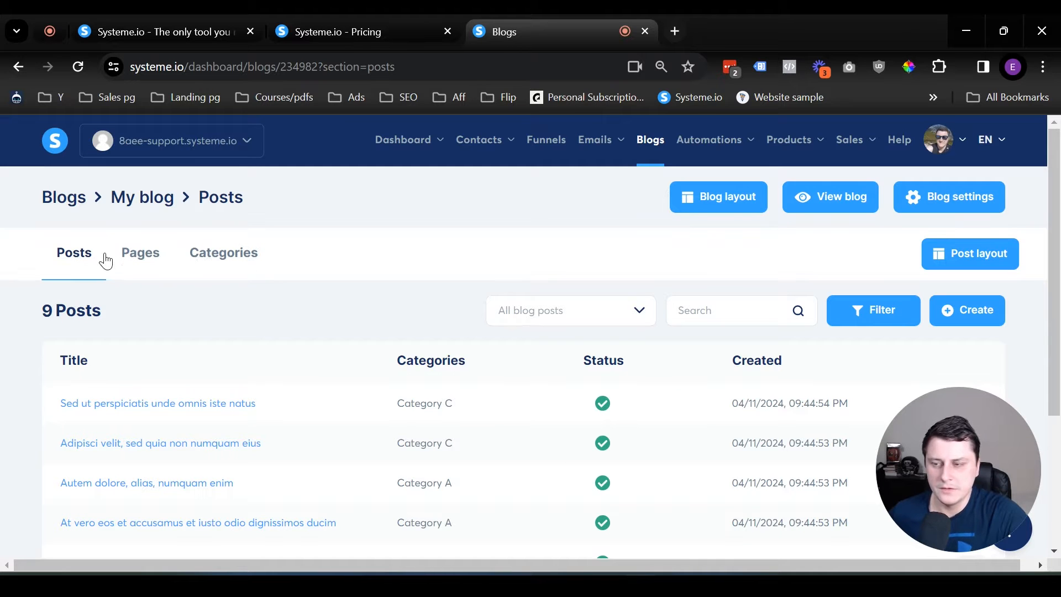
pyautogui.scroll(-4, 119, 369)
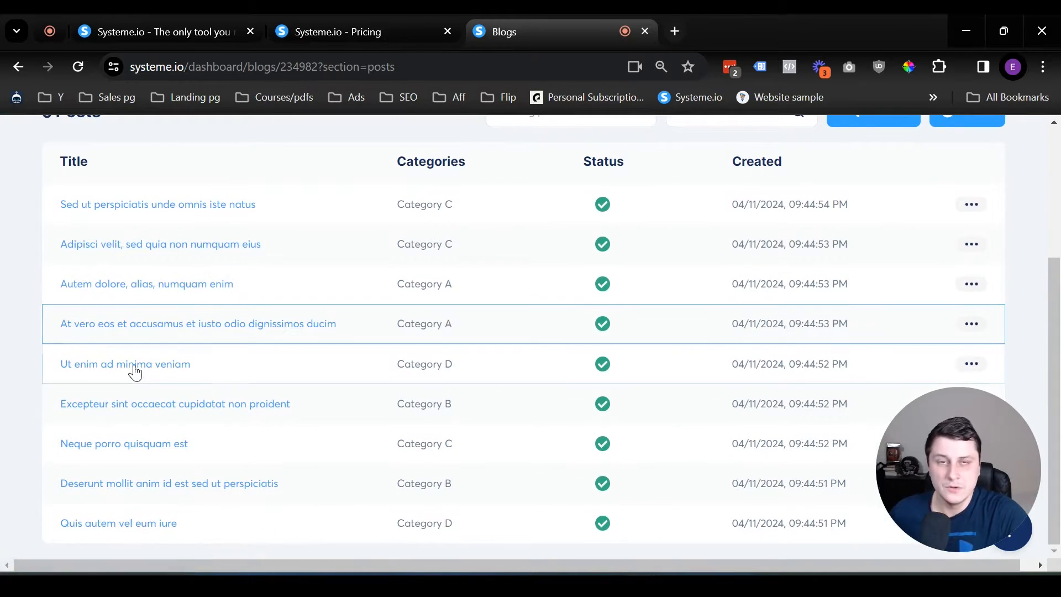
pyautogui.scroll(3, 135, 373)
pyautogui.scroll(1, 135, 373)
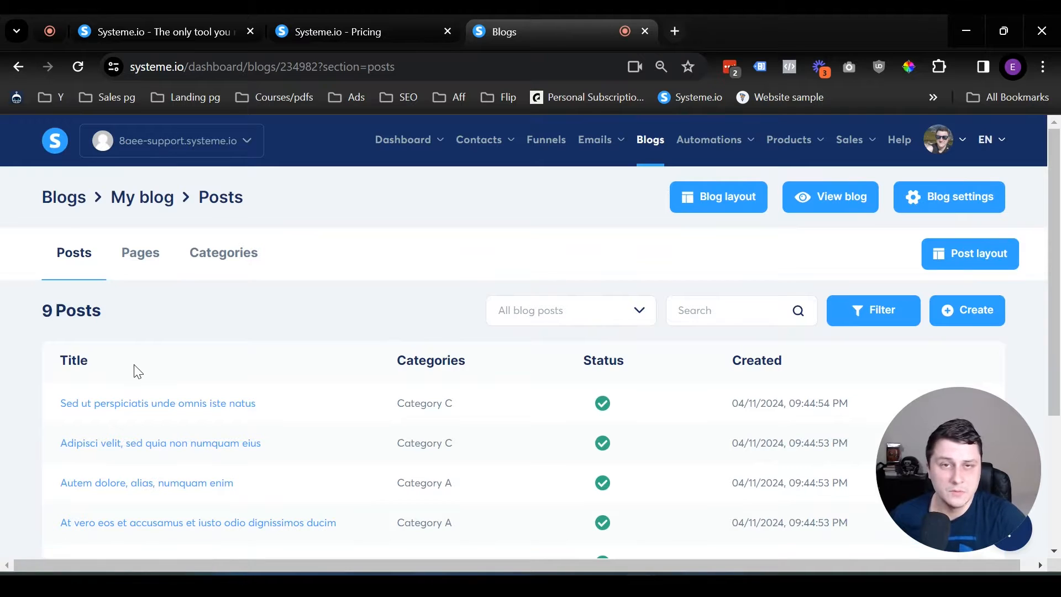
pyautogui.scroll(-4, 138, 371)
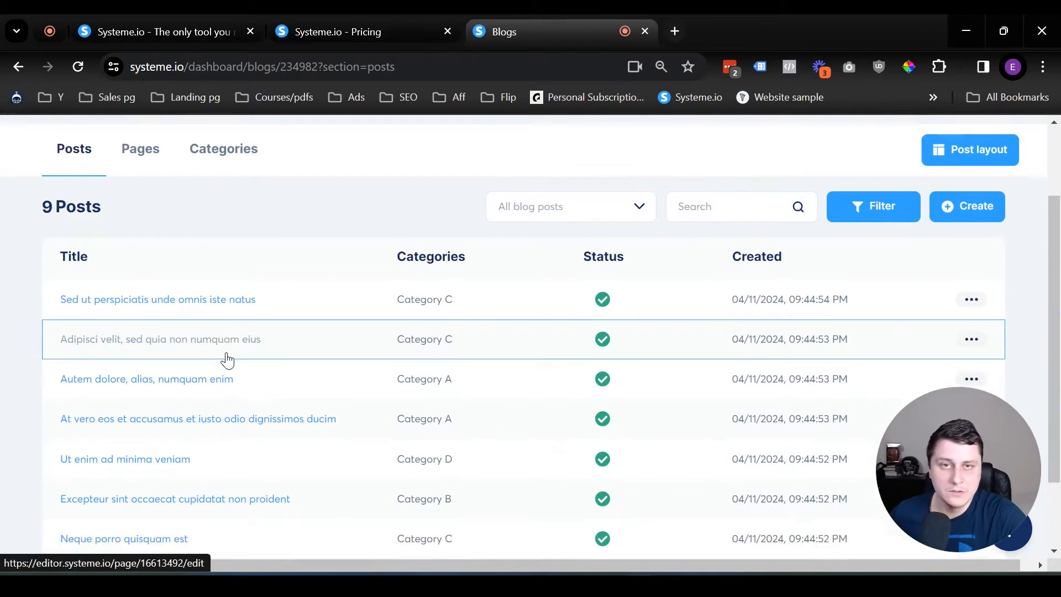
pyautogui.scroll(4, 231, 360)
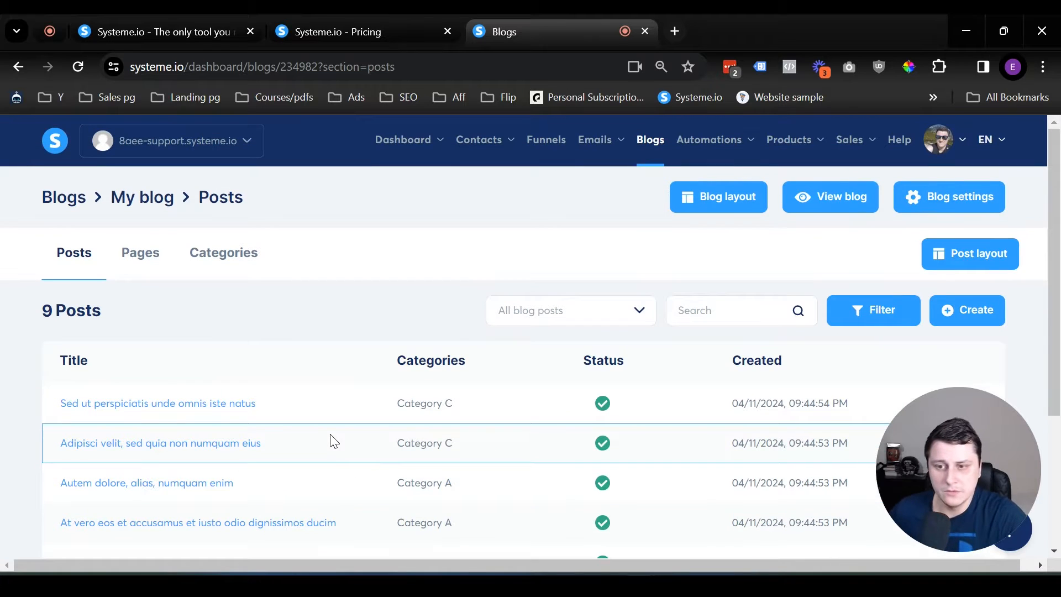
# Step: Review the blog's pages and the Contact page's URL, and show the blog's categories
pyautogui.click(142, 271)
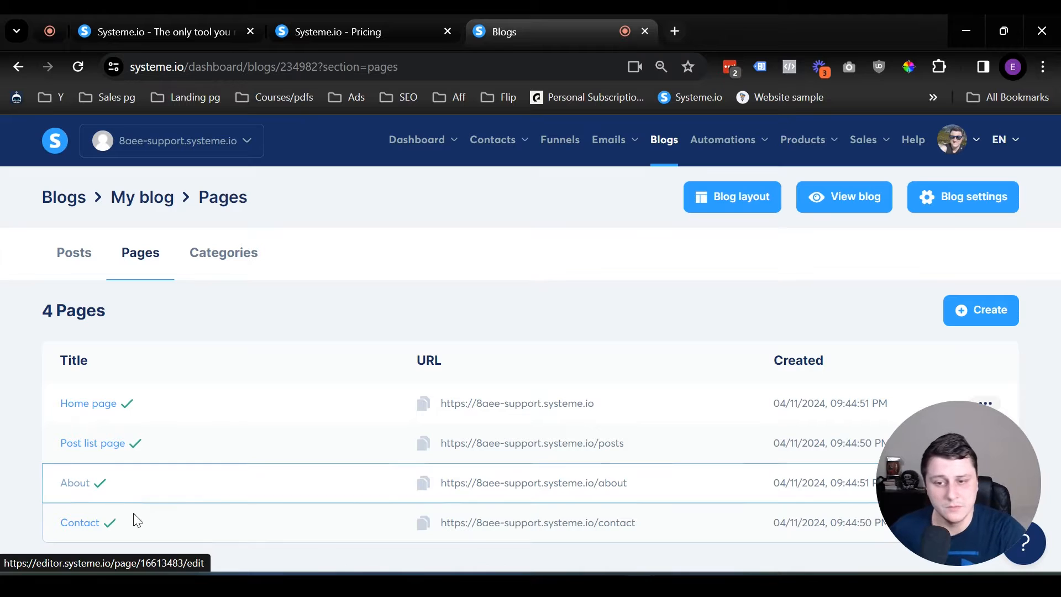
pyautogui.moveTo(701, 516); pyautogui.dragTo(440, 536)
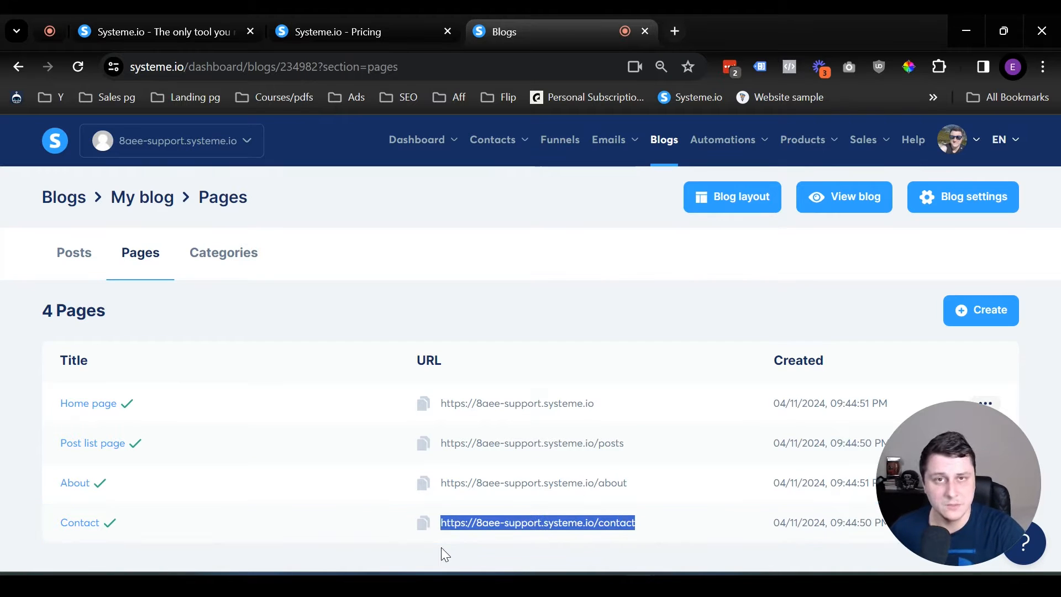
pyautogui.click(330, 530)
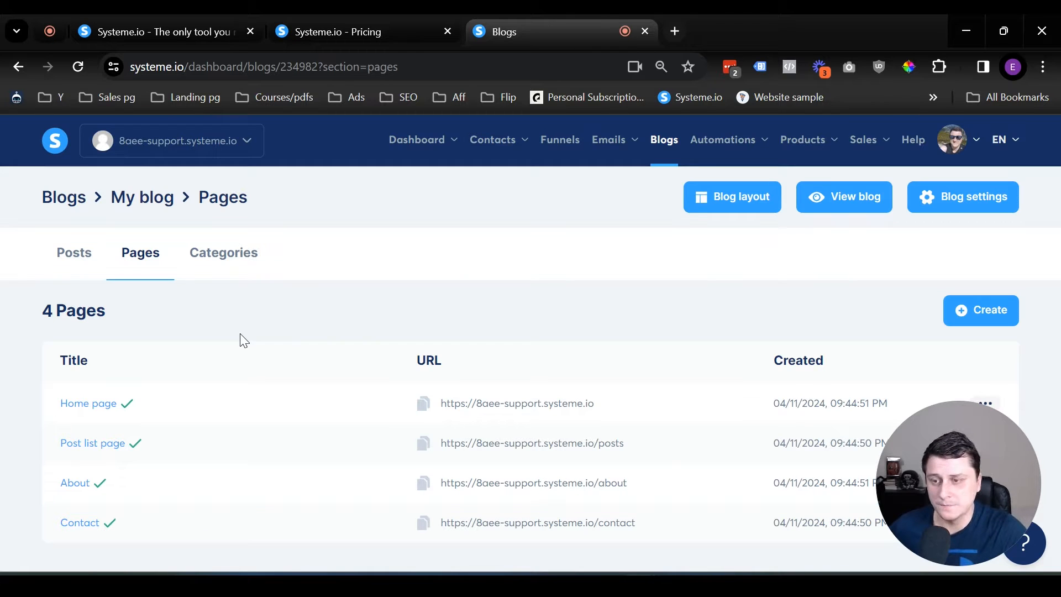
pyautogui.click(249, 256)
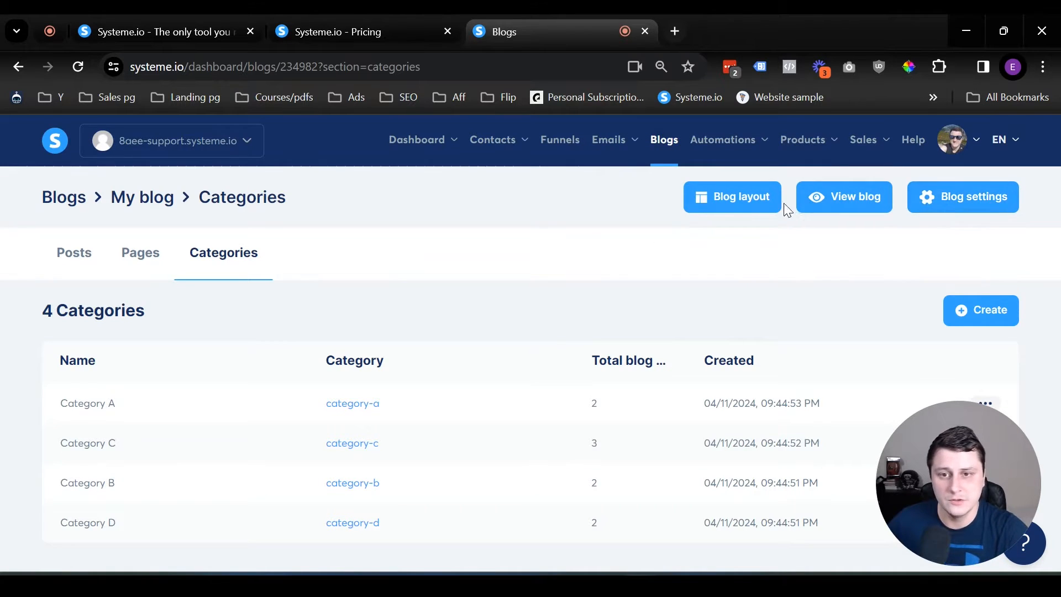
# Step: View the published blog's home page down to its category sections, and close it
pyautogui.click(849, 204)
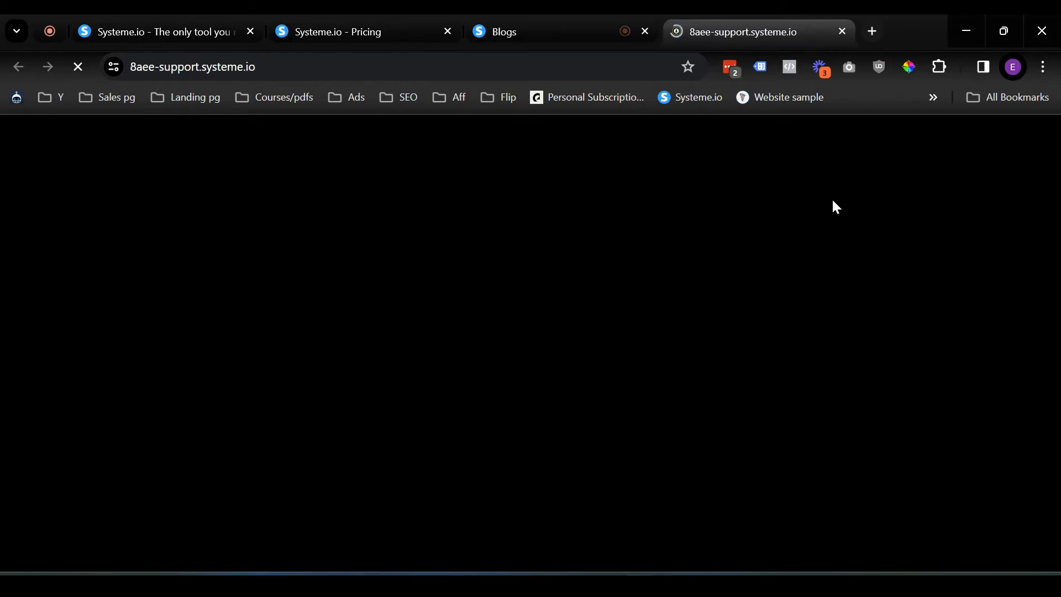
pyautogui.scroll(-20, 681, 311)
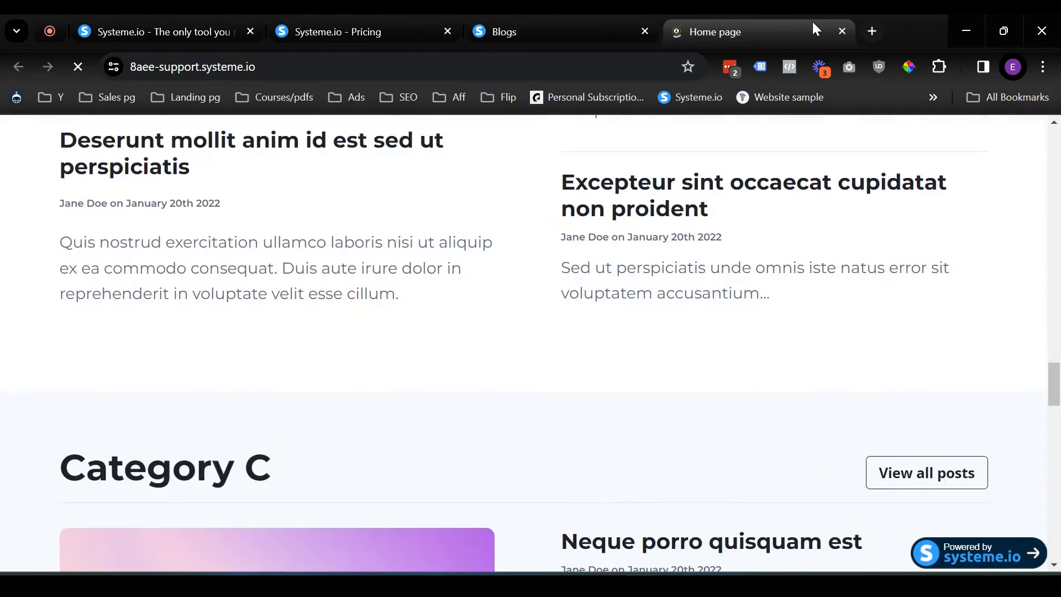
pyautogui.middleClick(813, 30)
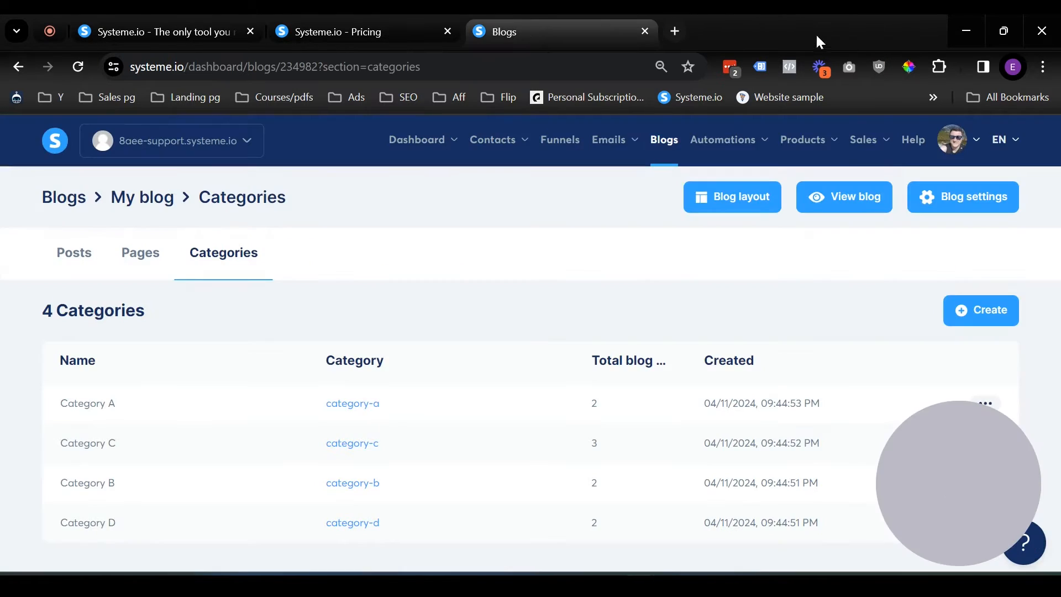
# Step: Open the blog layout for editing and look through its header, content placeholder, subscribe section and footer
pyautogui.click(744, 193)
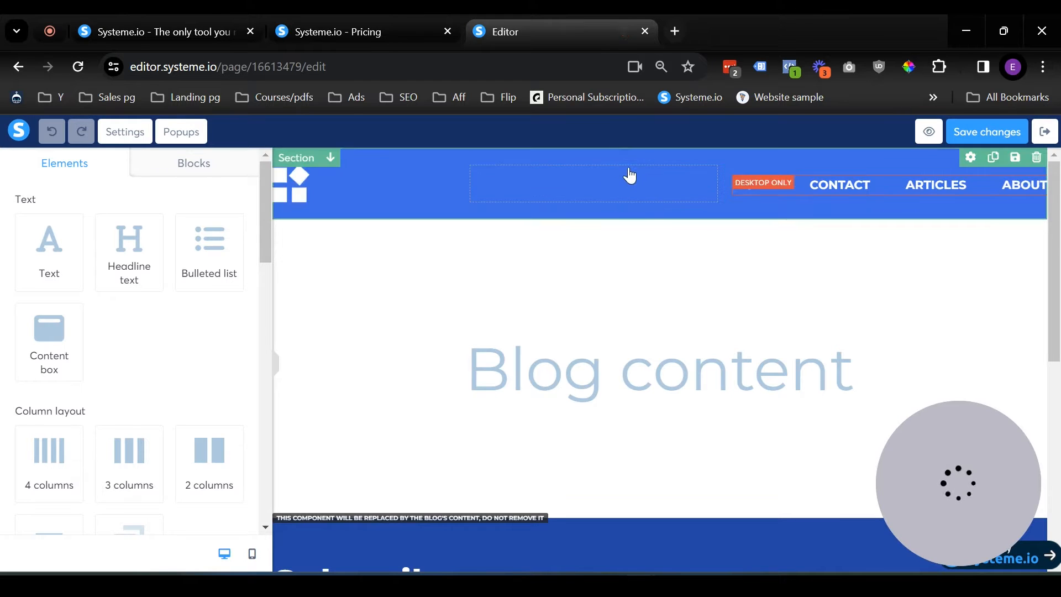
pyautogui.scroll(-8, 641, 222)
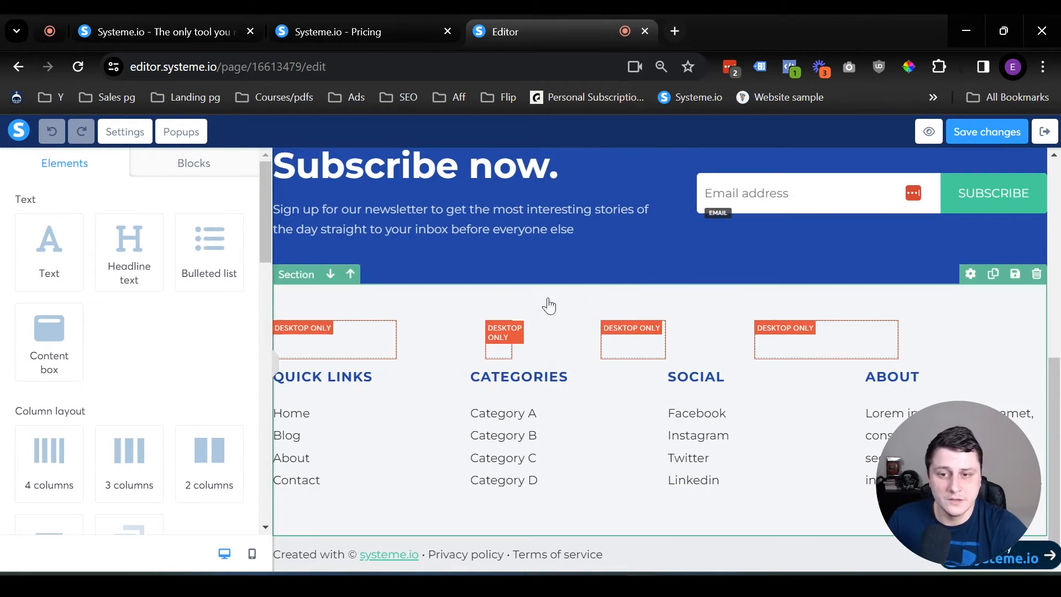
pyautogui.scroll(10, 867, 313)
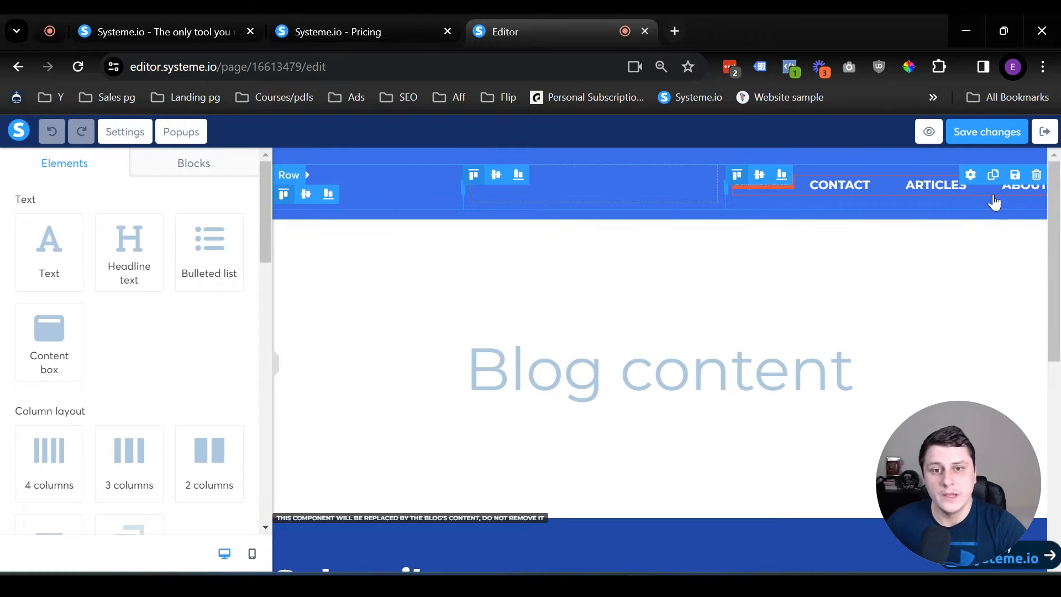
pyautogui.scroll(-5, 450, 388)
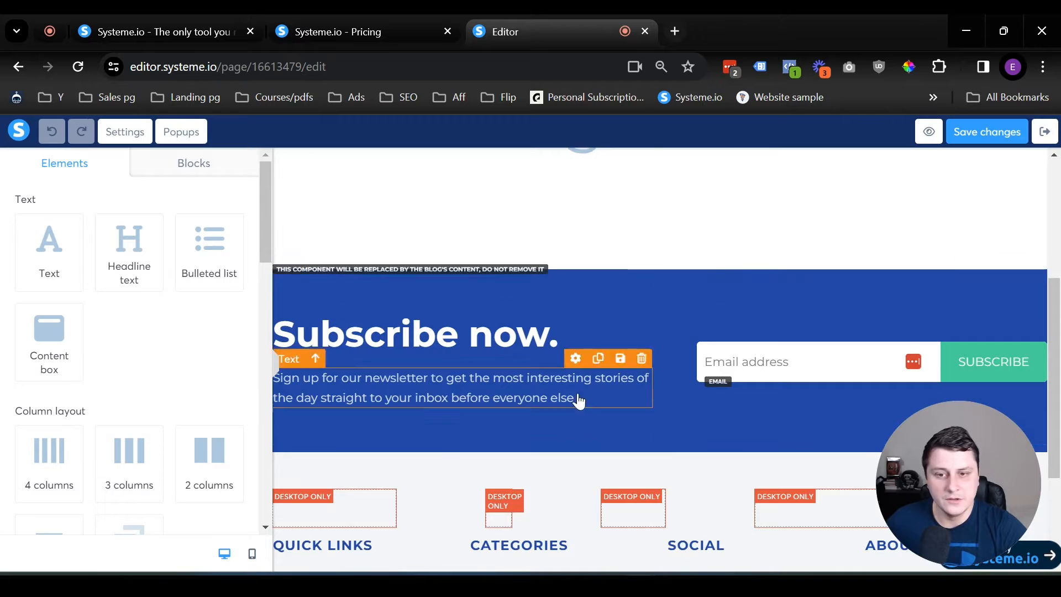
pyautogui.scroll(-3, 565, 373)
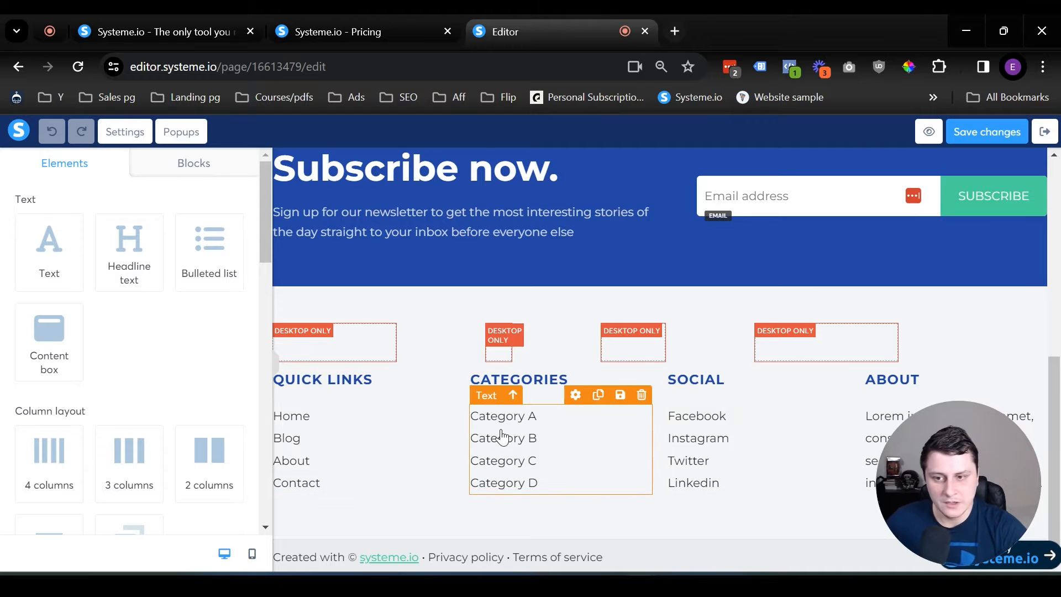
# Step: Inspect the footer's category text and the link settings of the Facebook entry under Social
pyautogui.click(527, 430)
pyautogui.tripleClick(534, 439)
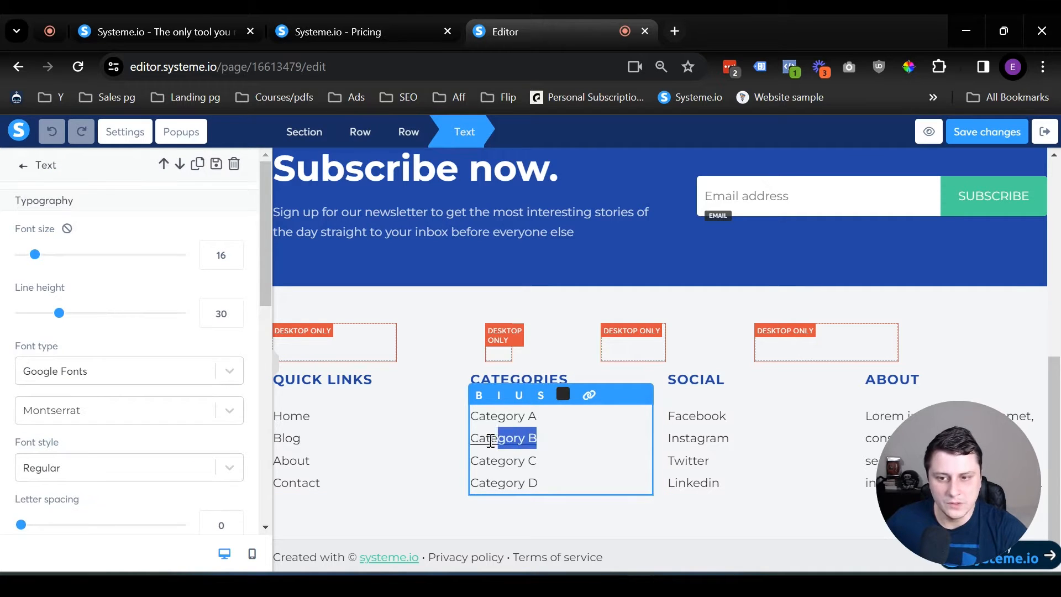
pyautogui.click(596, 445)
pyautogui.click(694, 418)
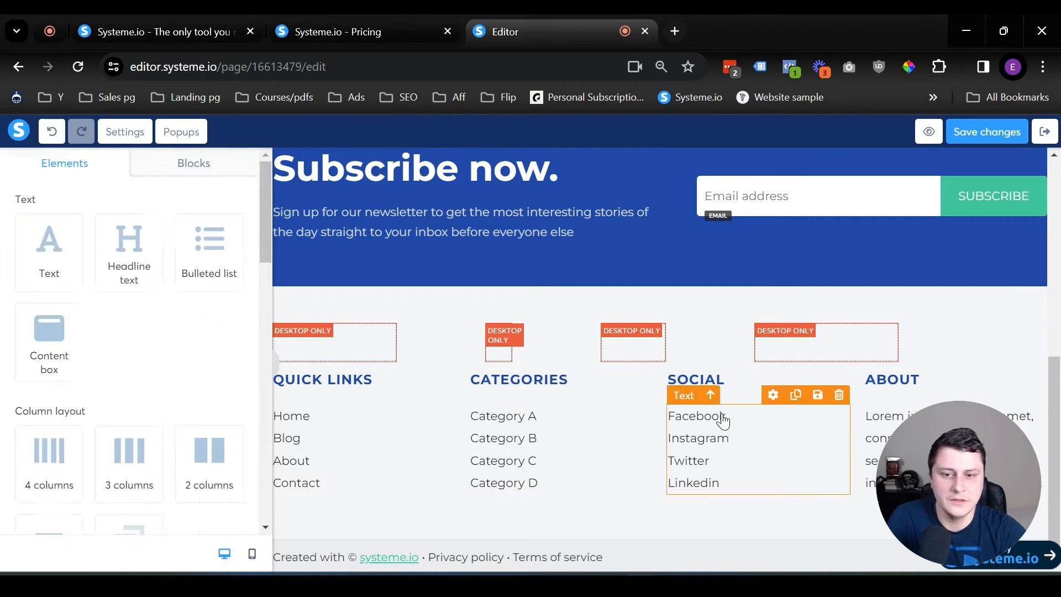
pyautogui.click(695, 419)
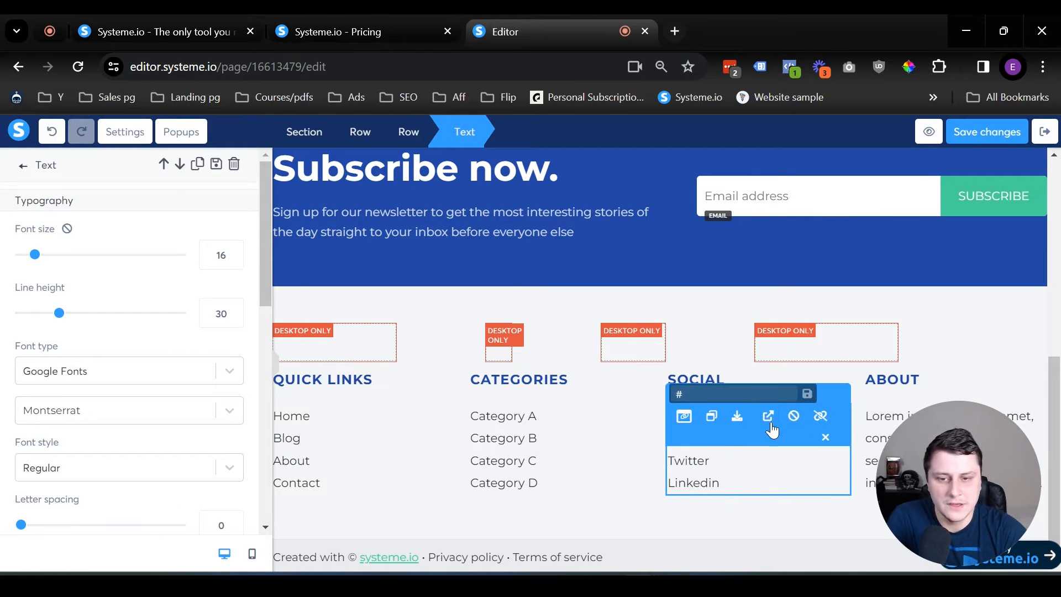
pyautogui.click(647, 552)
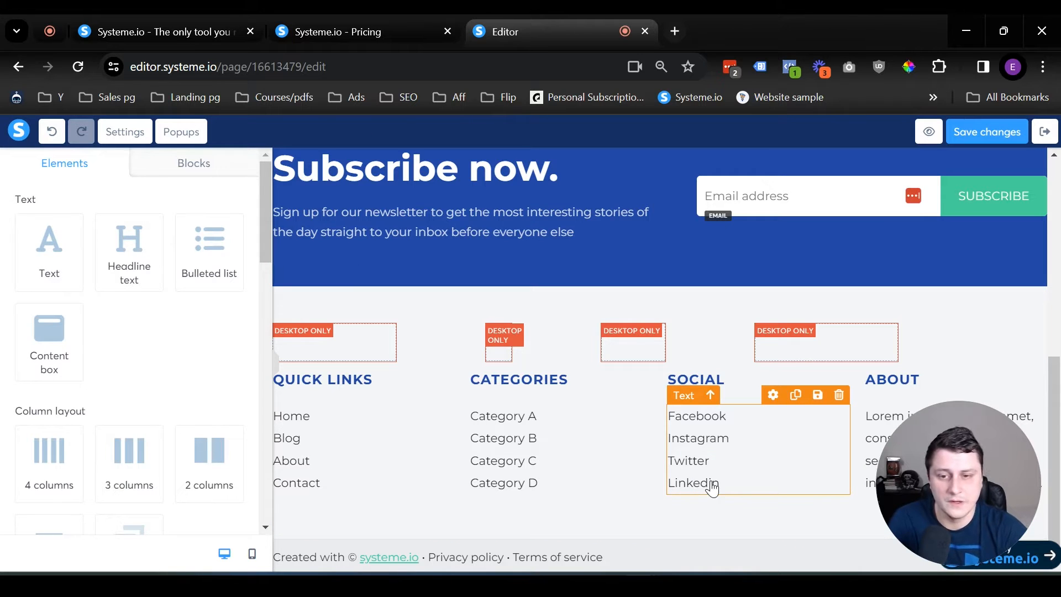
# Step: Set the Subscribe button in the "Subscribe now." section to "No redirection" after contact registration
pyautogui.scroll(7, 711, 489)
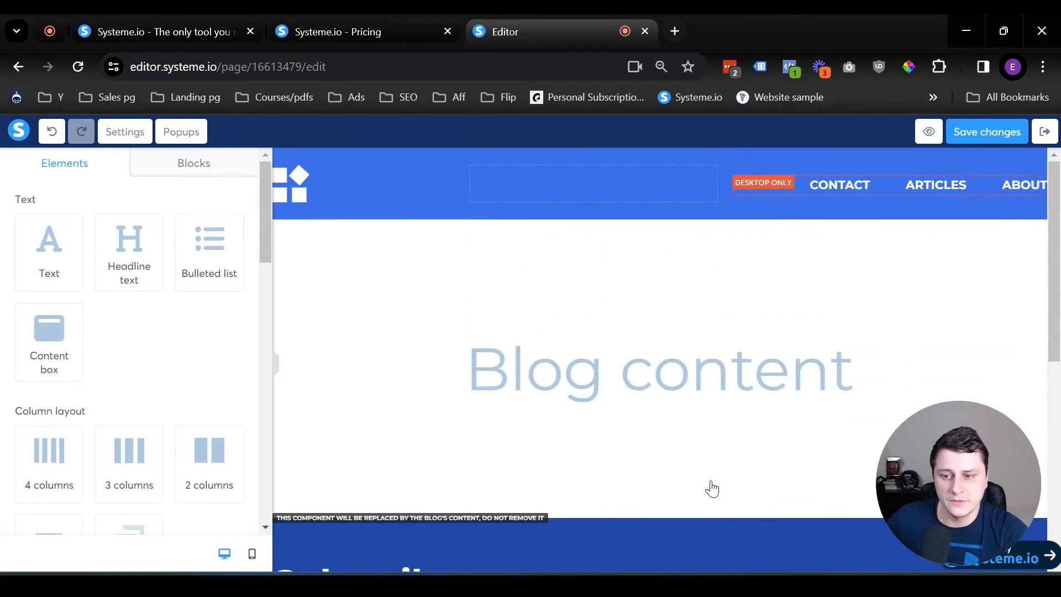
pyautogui.scroll(-6, 718, 387)
pyautogui.click(973, 293)
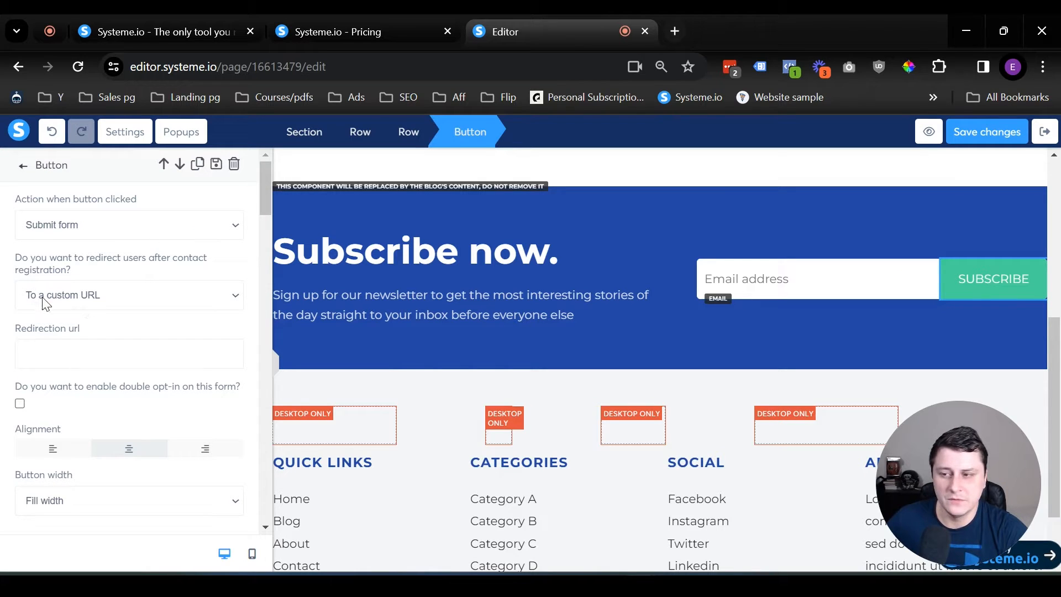
pyautogui.click(97, 297)
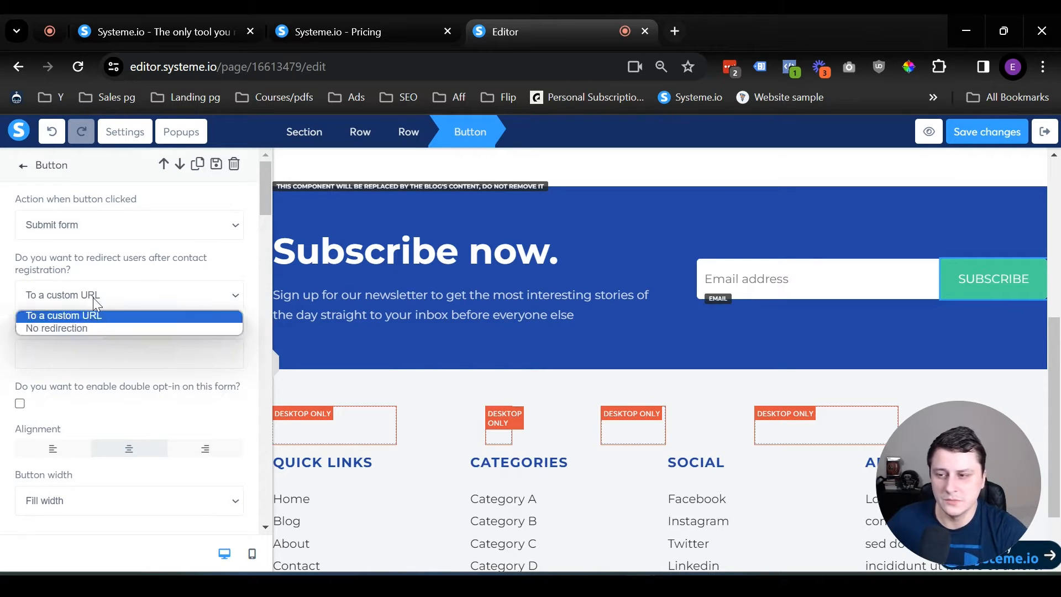
pyautogui.click(89, 326)
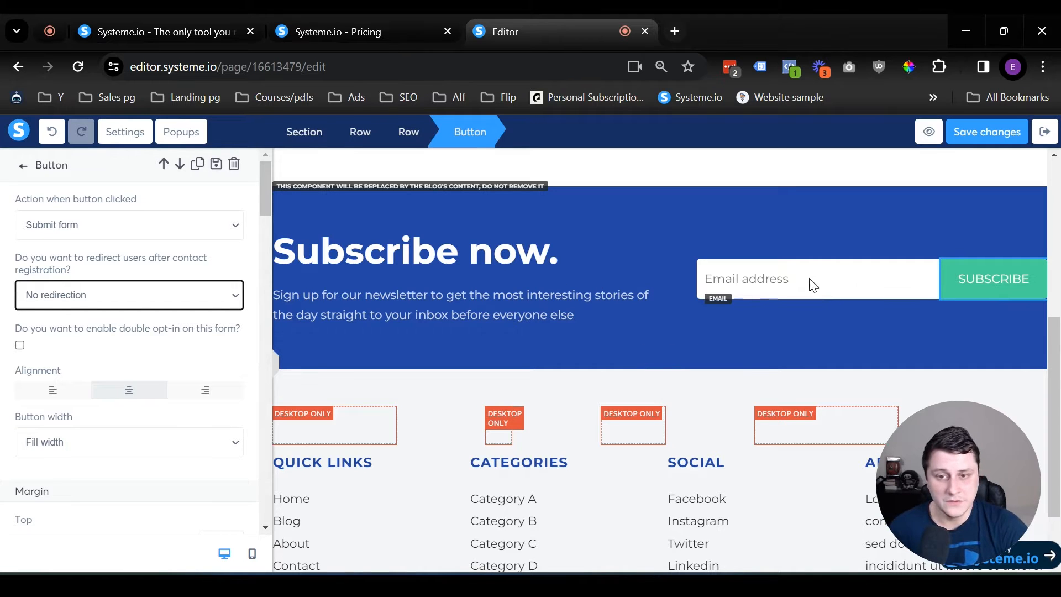
pyautogui.click(549, 285)
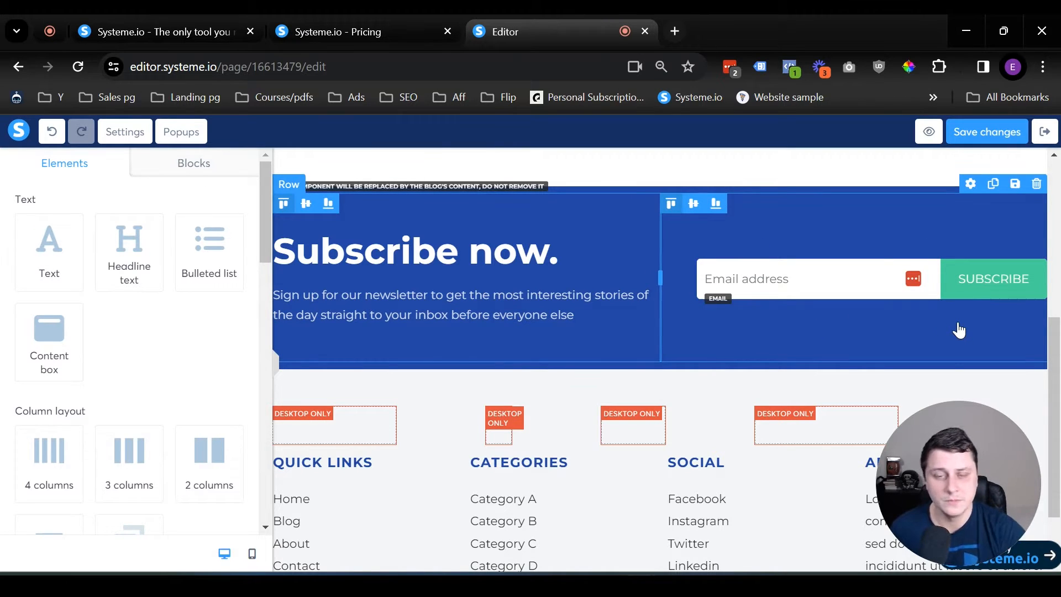
# Step: Review the header menu's items and the blog pages that Home, Contact and Articles link to
pyautogui.scroll(6, 940, 332)
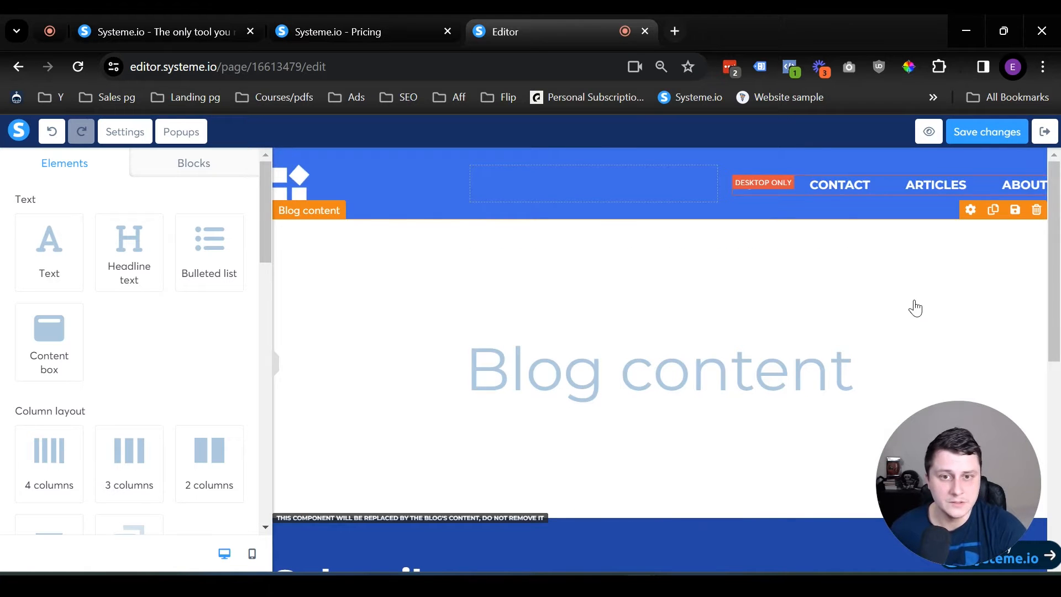
pyautogui.click(849, 194)
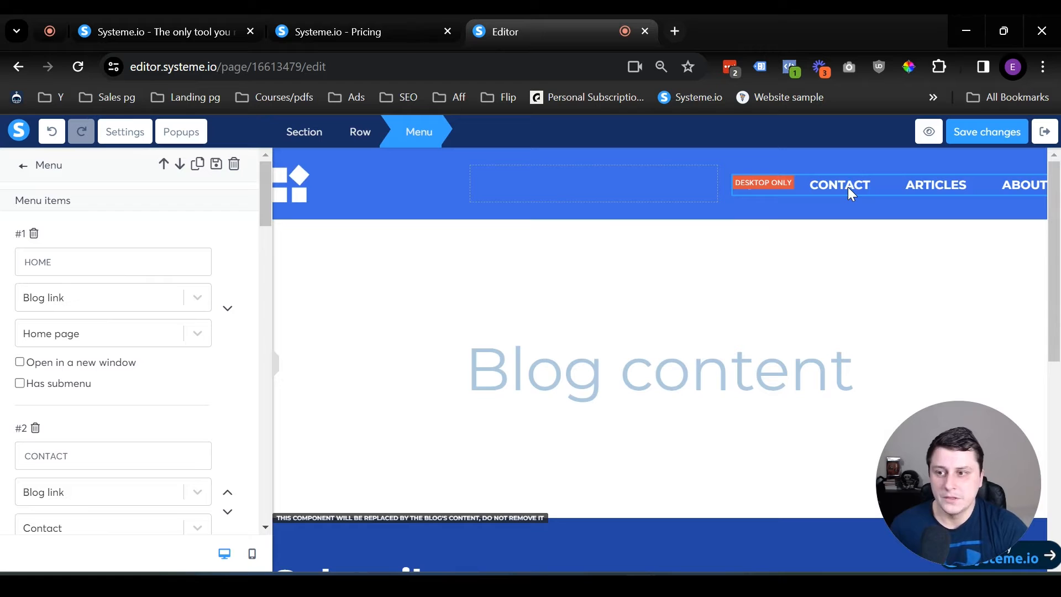
pyautogui.scroll(-2, 89, 249)
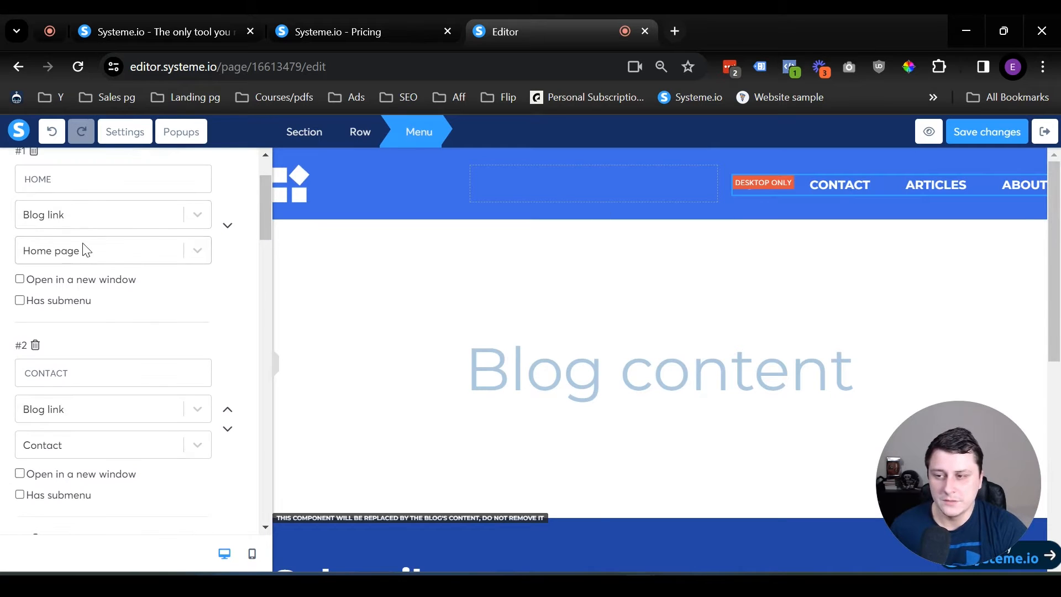
pyautogui.click(174, 258)
pyautogui.click(177, 259)
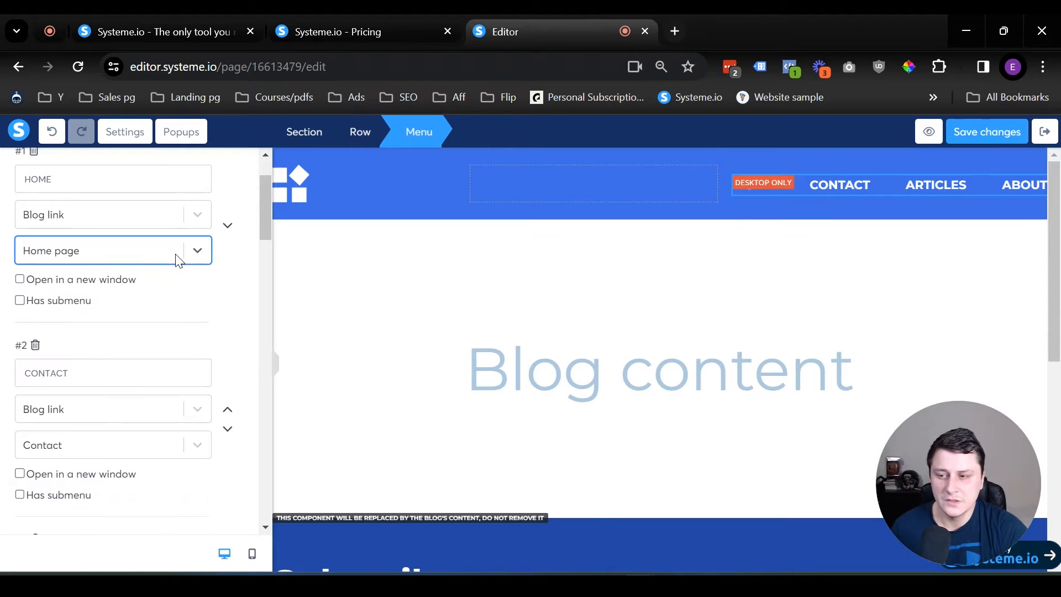
pyautogui.scroll(-3, 263, 250)
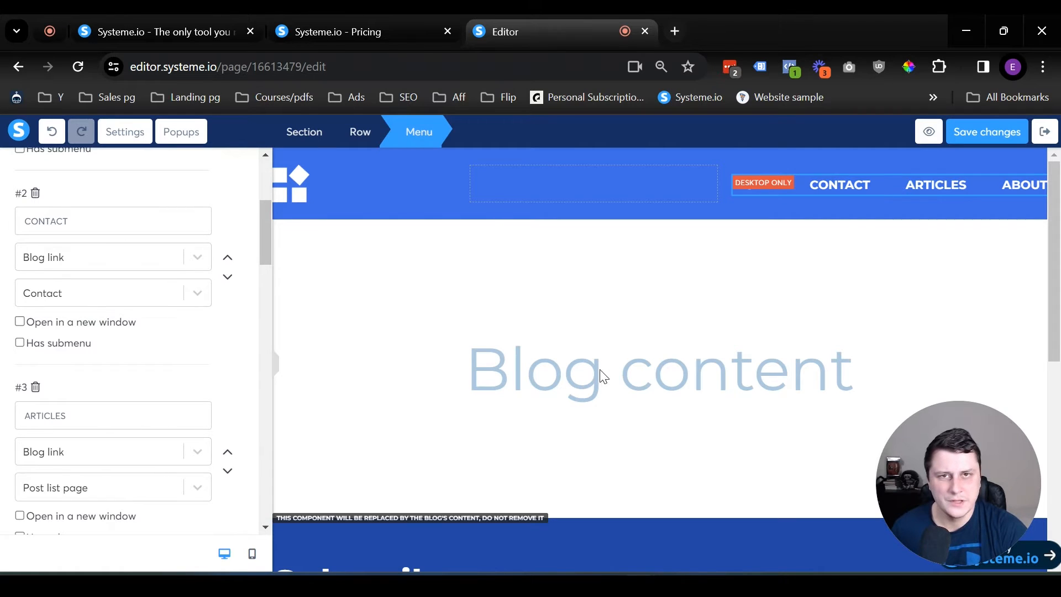
pyautogui.click(710, 300)
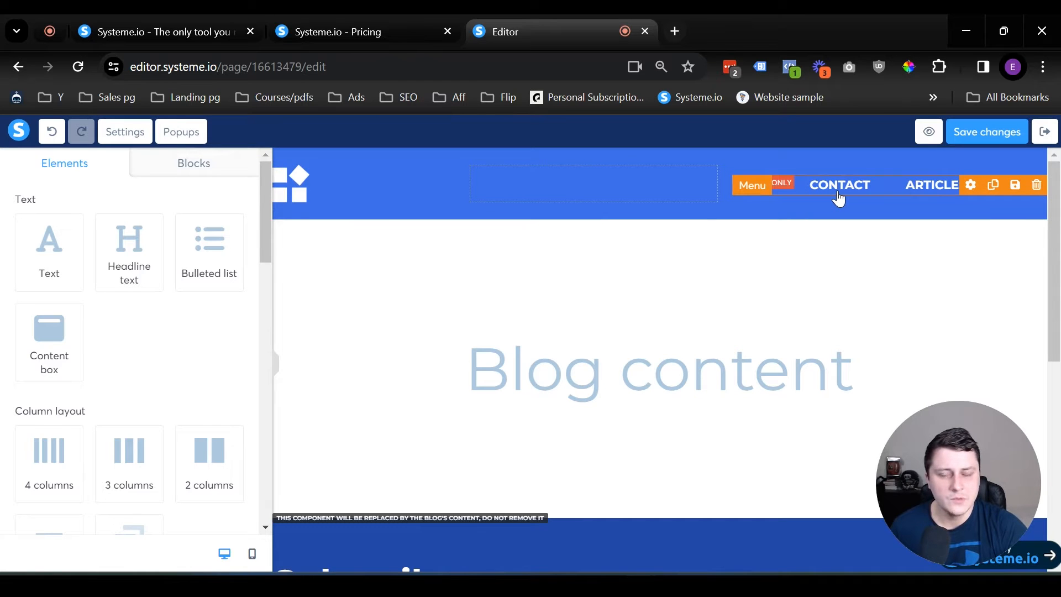
# Step: Save the changes to the blog layout and exit the editor
pyautogui.scroll(-7, 839, 197)
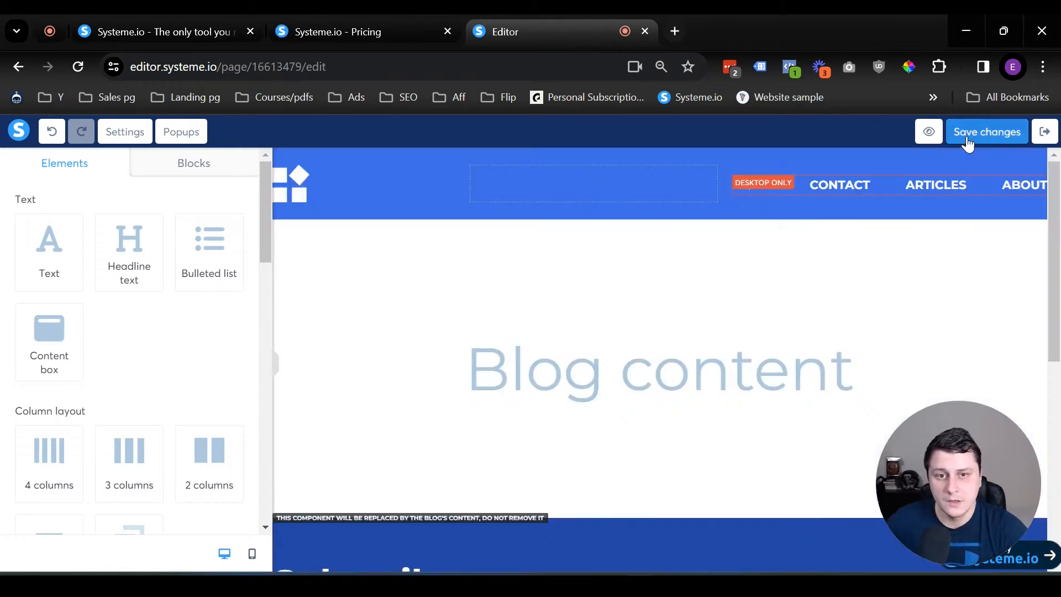
pyautogui.click(967, 139)
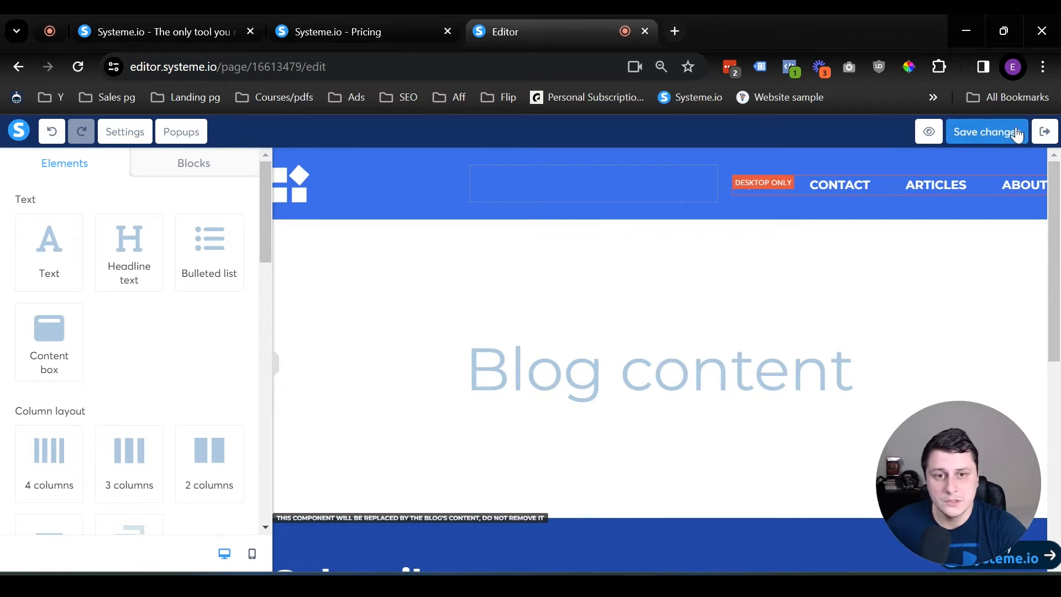
pyautogui.click(1040, 135)
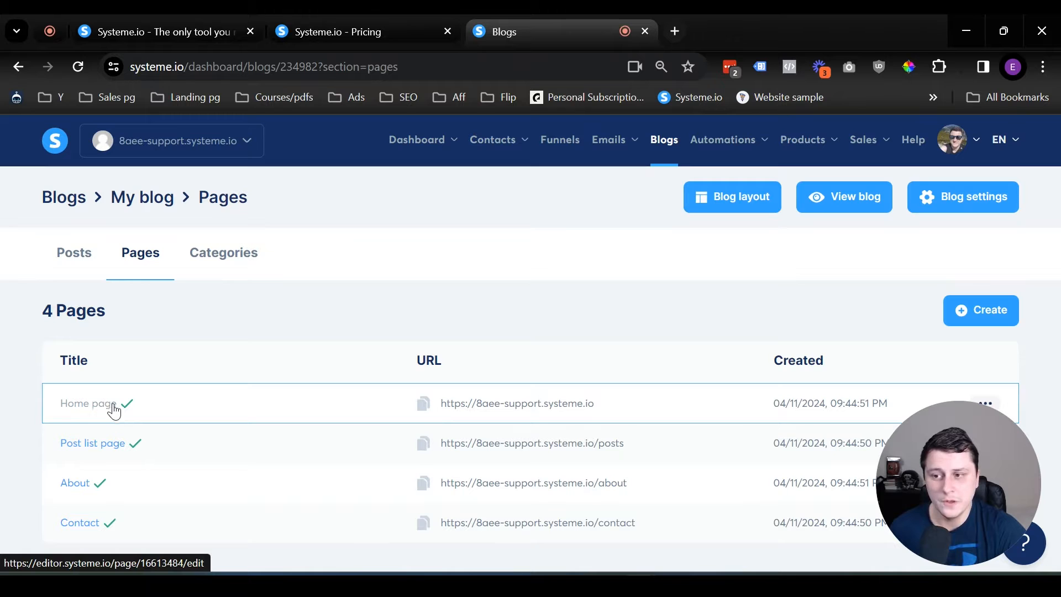
# Step: Open the blog's Home page for editing and look through it from the header to the read-only footer
pyautogui.click(114, 410)
pyautogui.scroll(-3, 635, 249)
pyautogui.scroll(3, 690, 276)
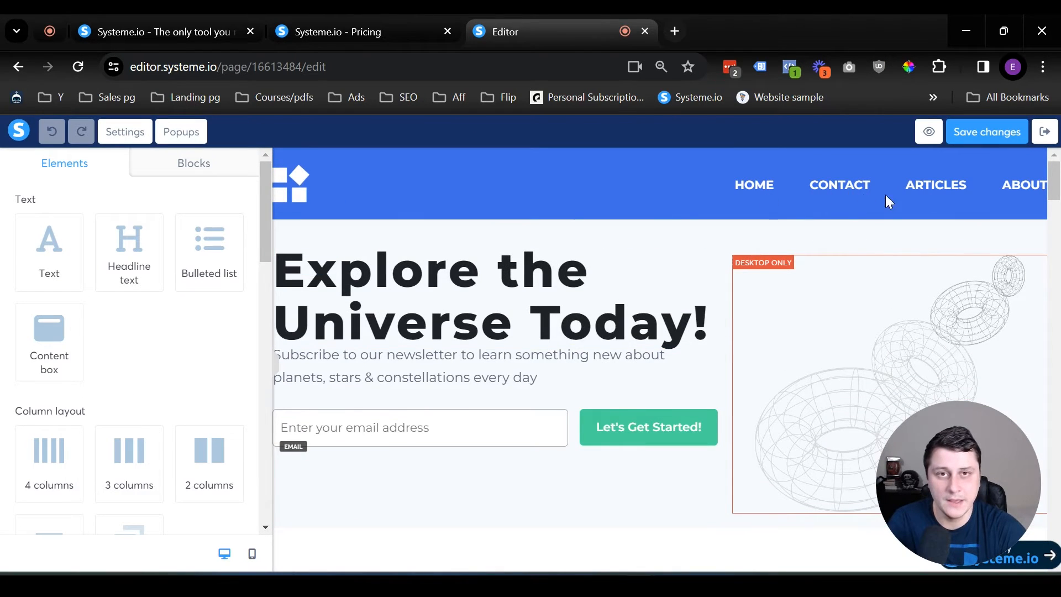
pyautogui.scroll(-10, 887, 201)
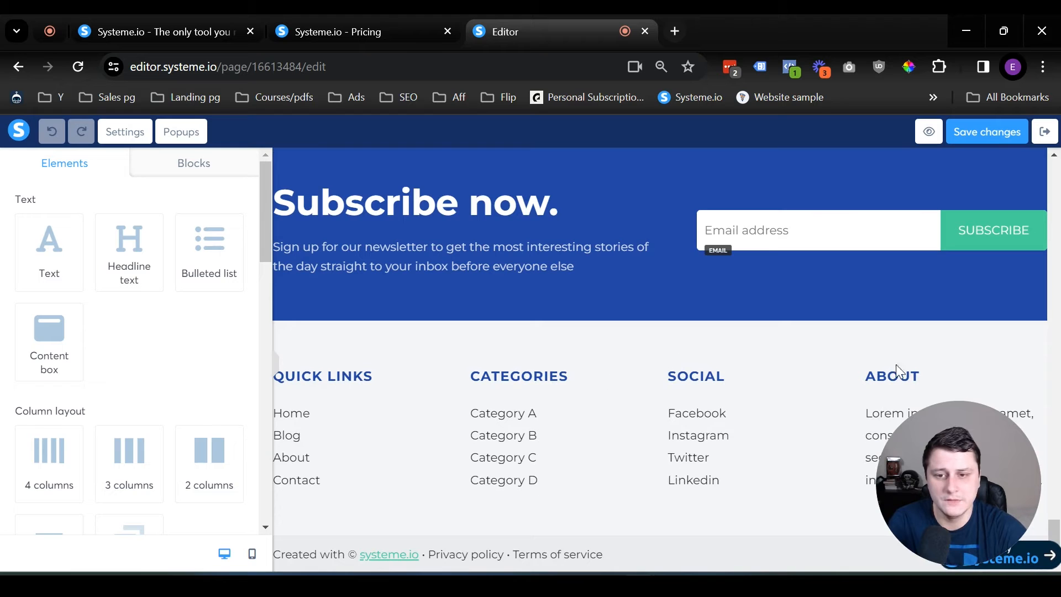
pyautogui.moveTo(674, 301)
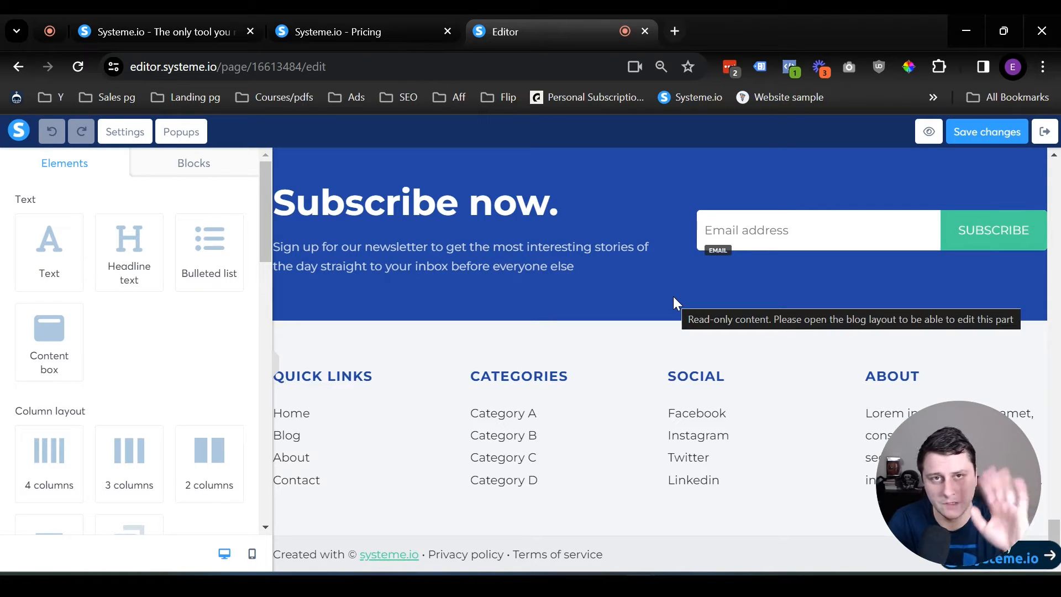
pyautogui.scroll(8, 674, 299)
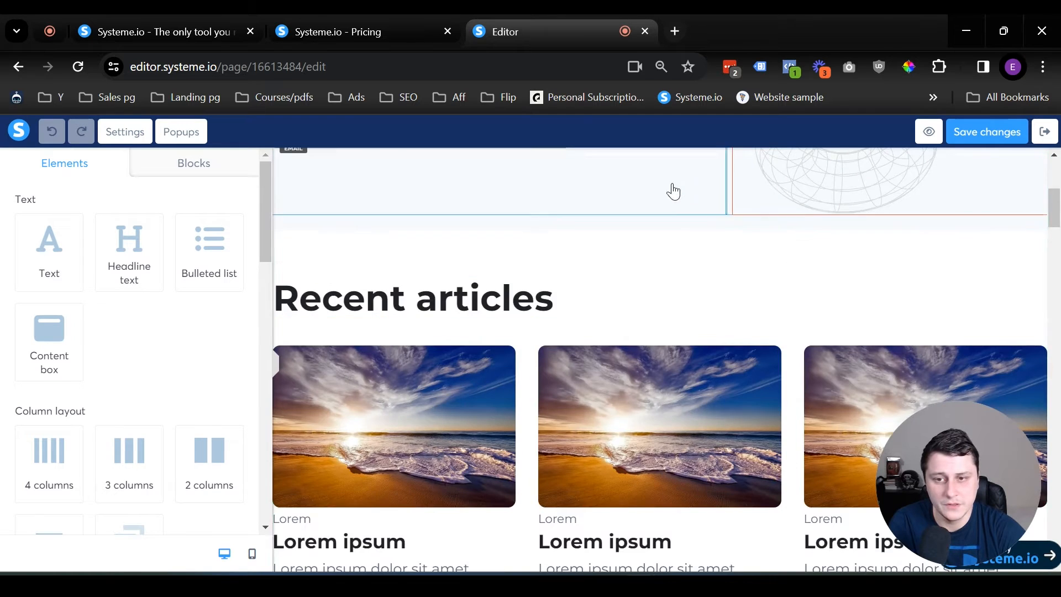
pyautogui.scroll(5, 675, 190)
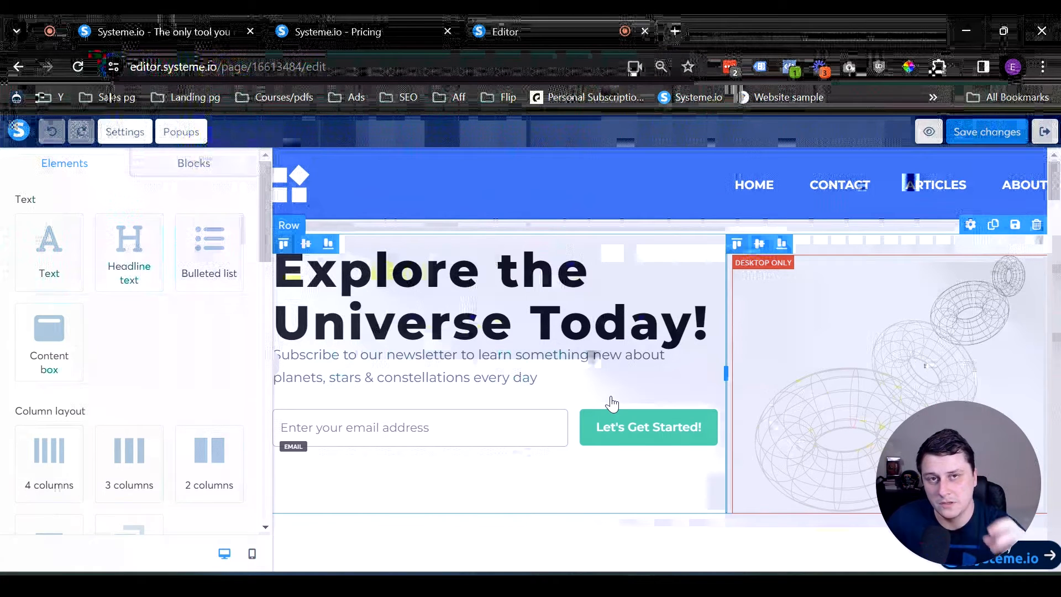
# Step: Delete the "Recent articles" heading and the section of article cards below it from the home page
pyautogui.scroll(-4, 612, 404)
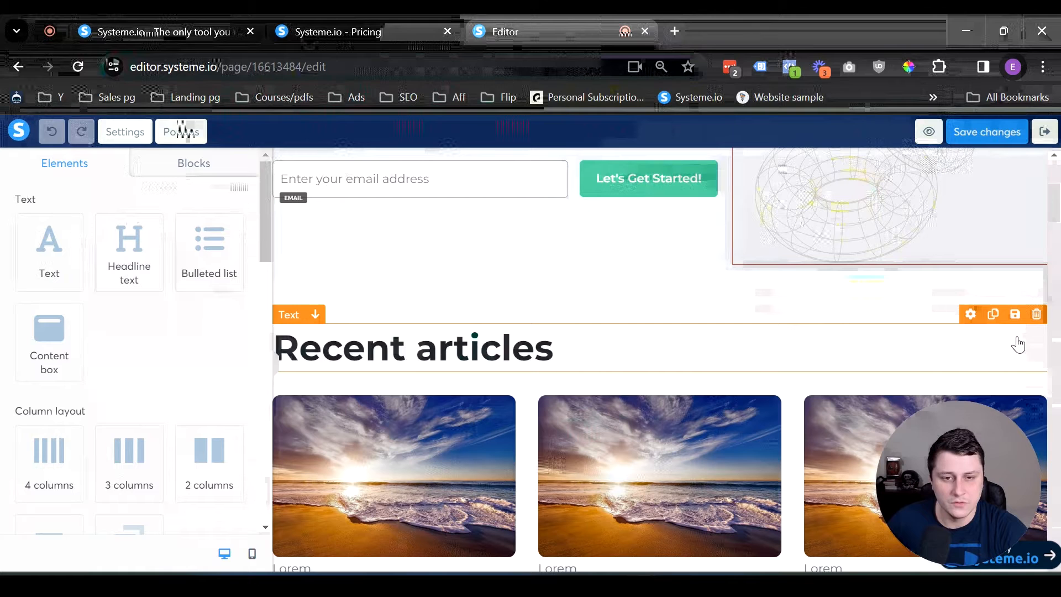
pyautogui.click(1036, 314)
pyautogui.click(605, 173)
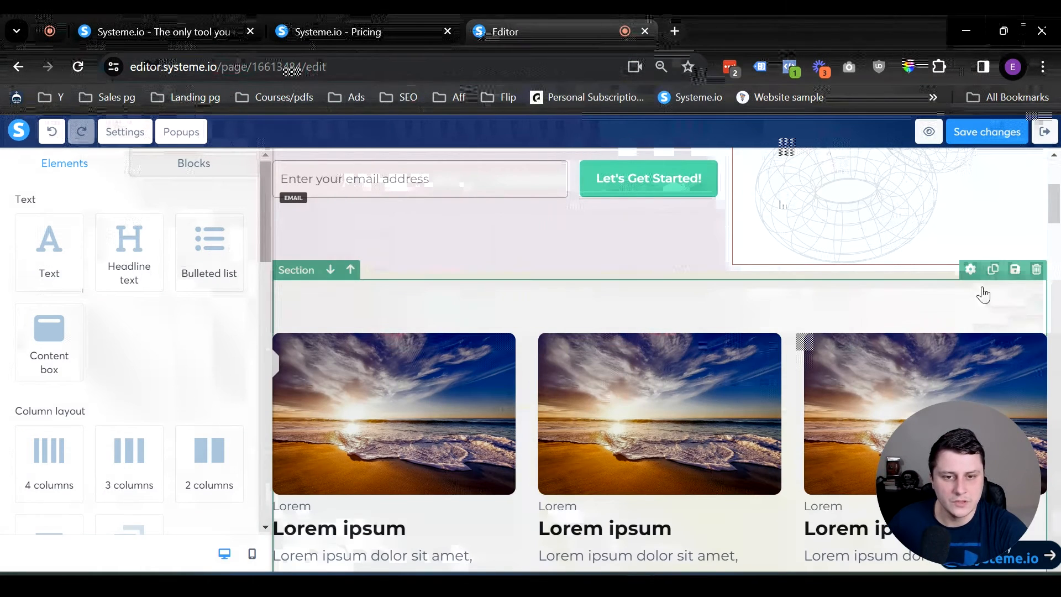
pyautogui.click(1036, 269)
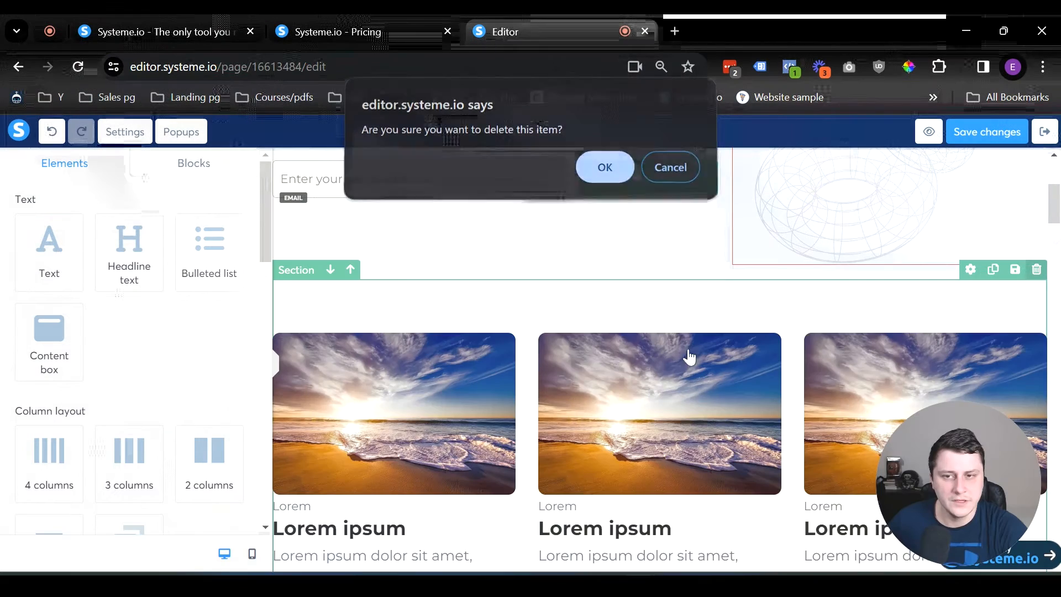
pyautogui.click(607, 174)
# Step: Look over the home page's Category A section and the "Explore the Universe Today!" section above it
pyautogui.scroll(-5, 635, 367)
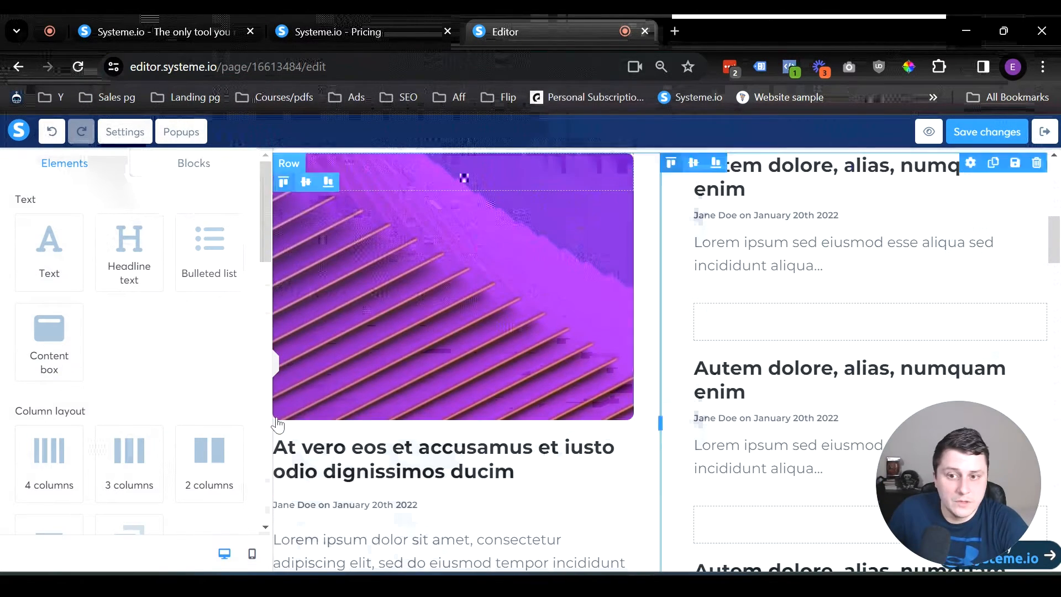
pyautogui.scroll(5, 478, 446)
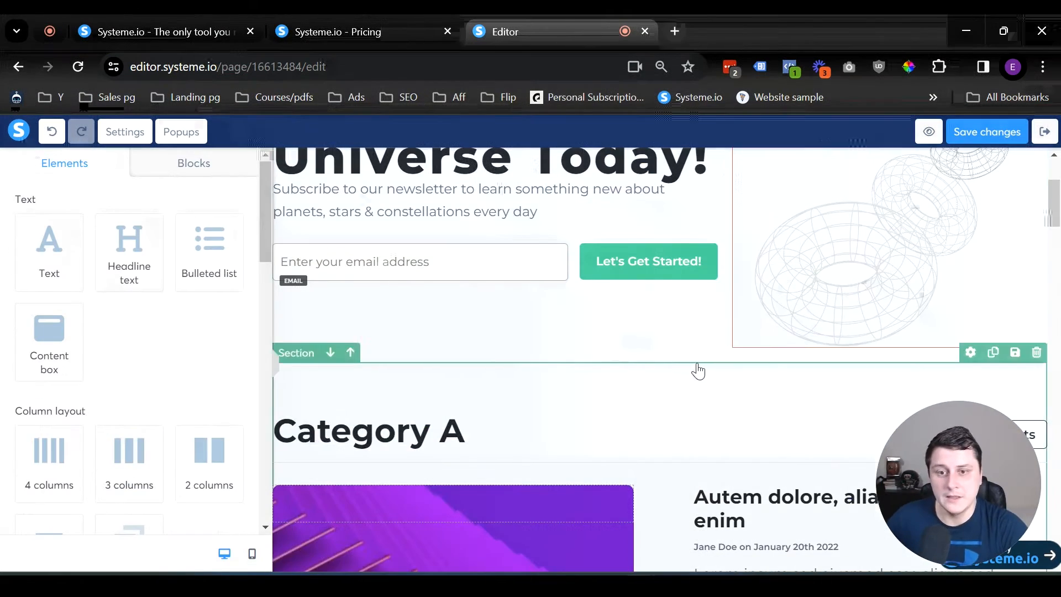
pyautogui.scroll(3, 698, 371)
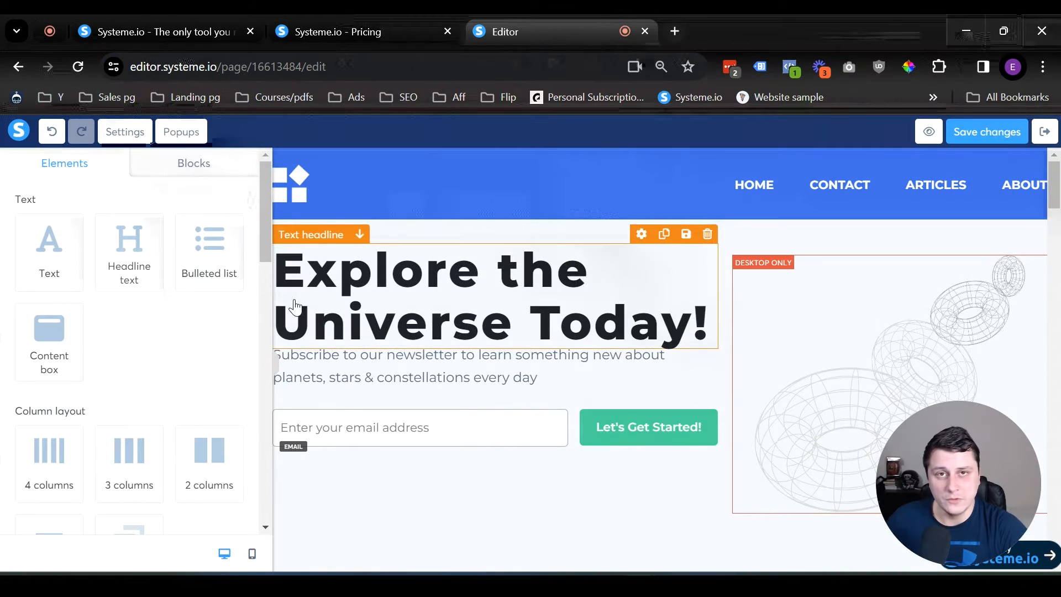
pyautogui.scroll(-2, 666, 367)
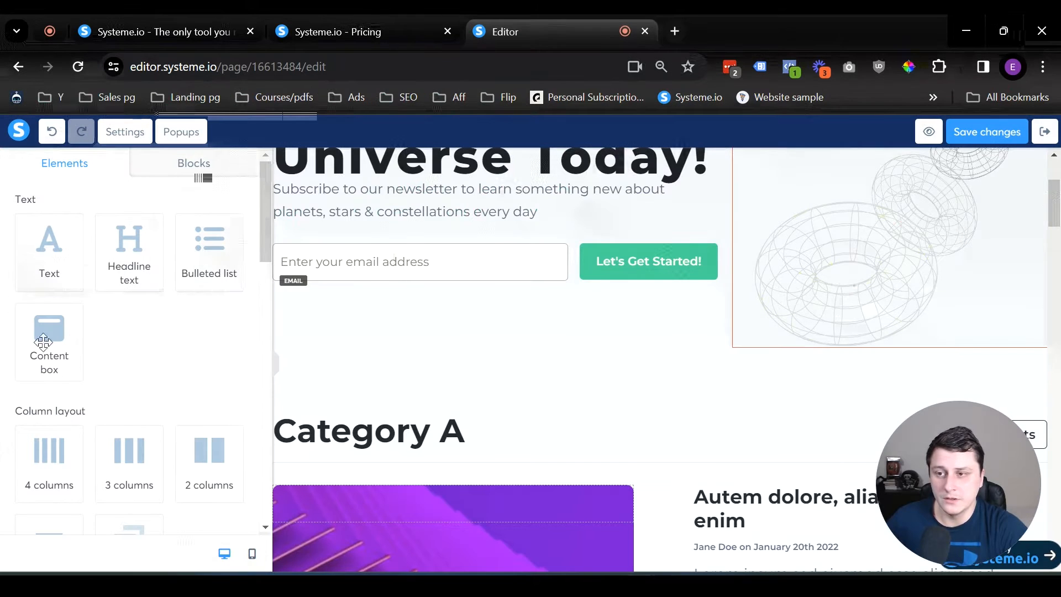
# Step: Add a section between the "Explore the Universe Today!" and Category A sections and place a two-column row inside it
pyautogui.scroll(-2, 168, 319)
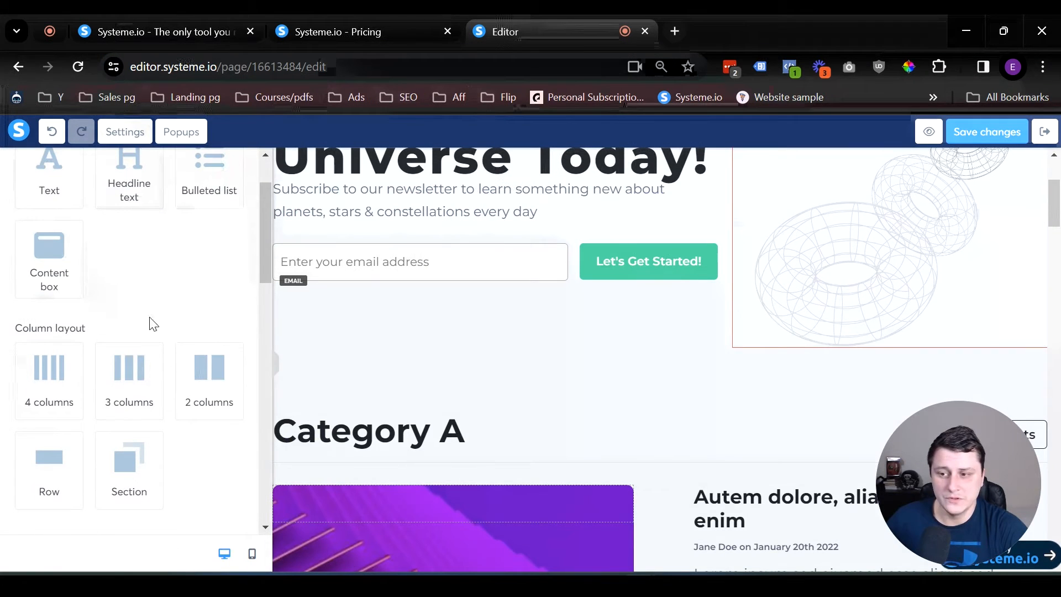
pyautogui.moveTo(124, 463); pyautogui.dragTo(713, 351)
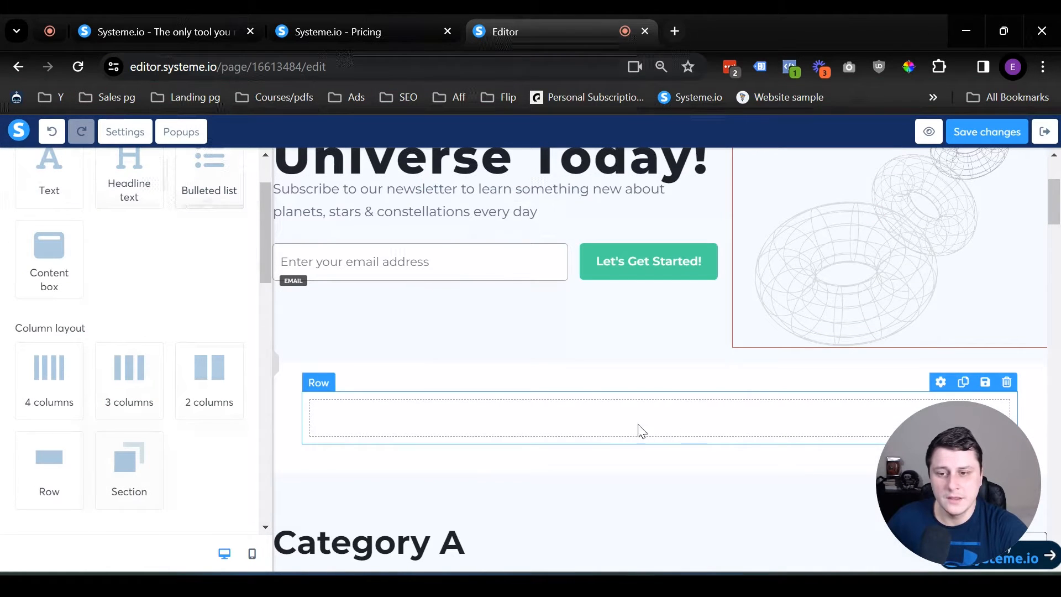
pyautogui.moveTo(194, 379); pyautogui.dragTo(566, 409)
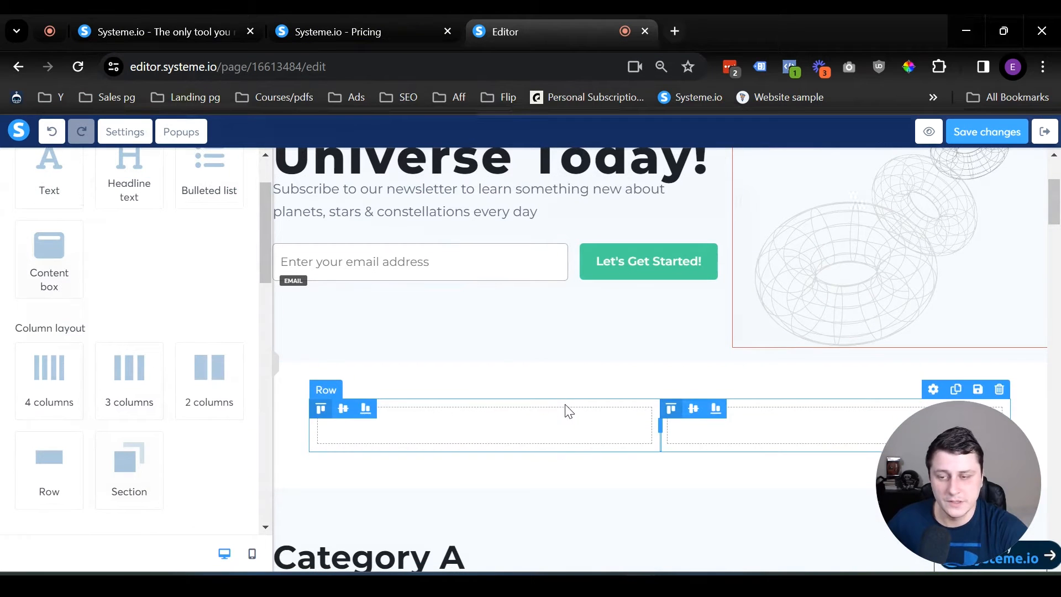
# Step: Add an image element to the new row's first column and a video element above it
pyautogui.scroll(2, 166, 348)
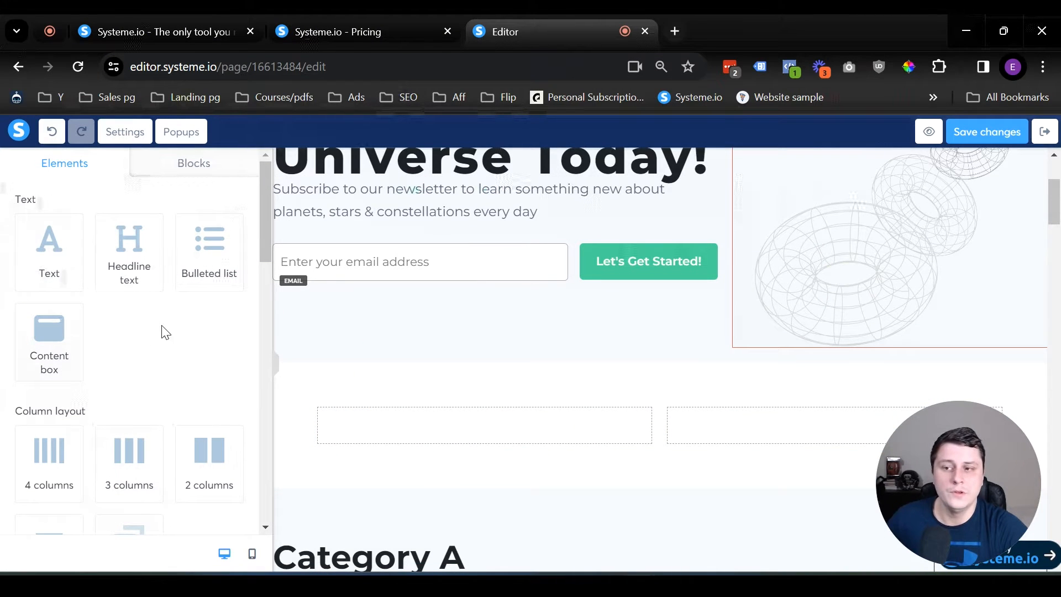
pyautogui.scroll(-5, 130, 276)
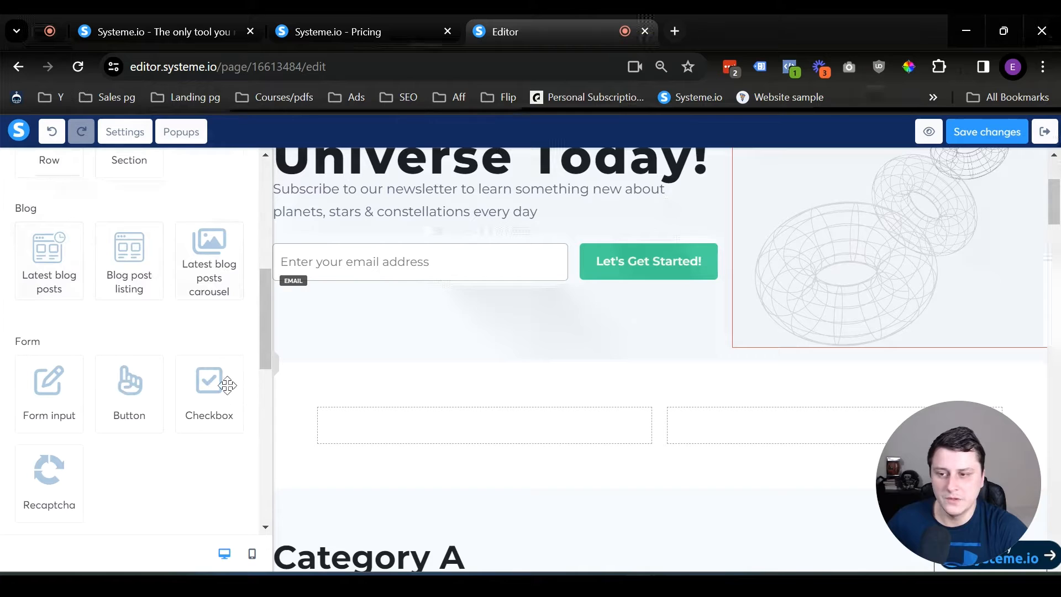
pyautogui.scroll(-3, 154, 332)
pyautogui.moveTo(50, 434); pyautogui.dragTo(450, 450)
pyautogui.moveTo(128, 436); pyautogui.dragTo(458, 465)
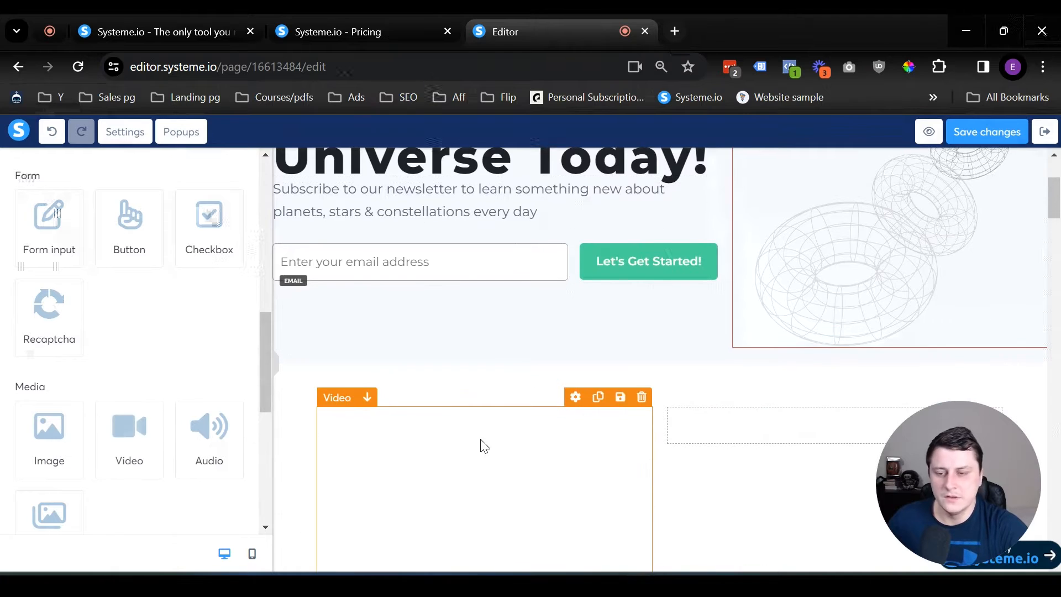
# Step: Set the new video element's type to Upload file and check its video upload window without choosing a file
pyautogui.scroll(-5, 484, 446)
pyautogui.click(435, 257)
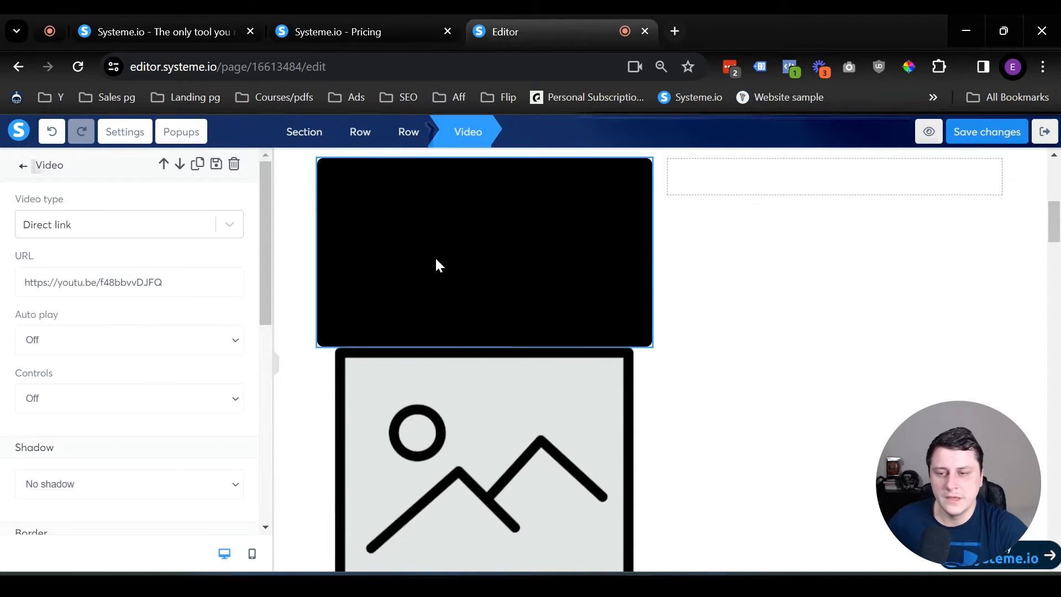
pyautogui.click(125, 227)
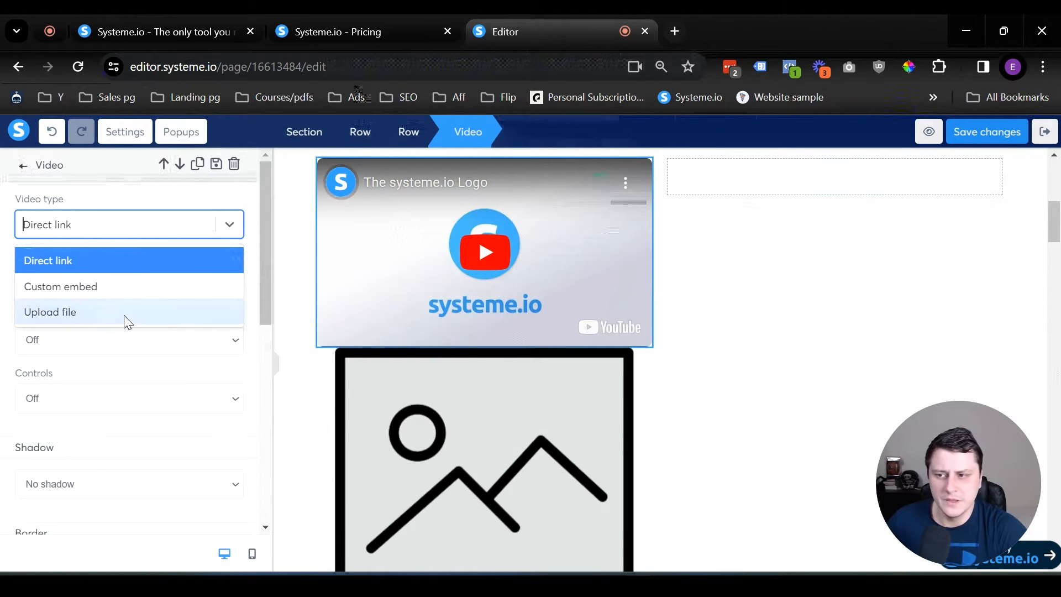
pyautogui.click(91, 313)
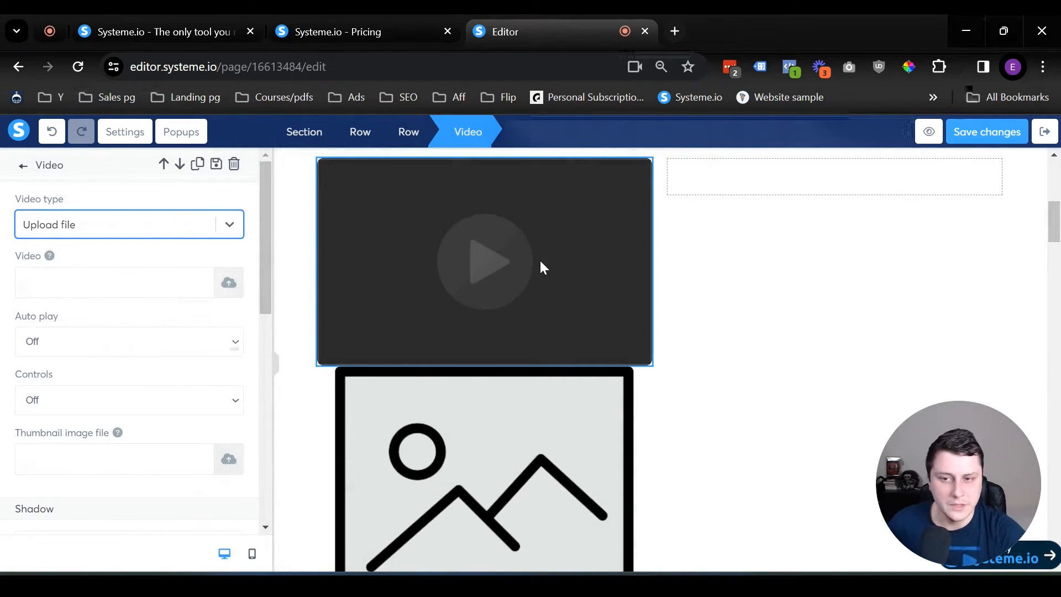
pyautogui.scroll(-5, 95, 374)
pyautogui.scroll(5, 138, 342)
pyautogui.click(228, 285)
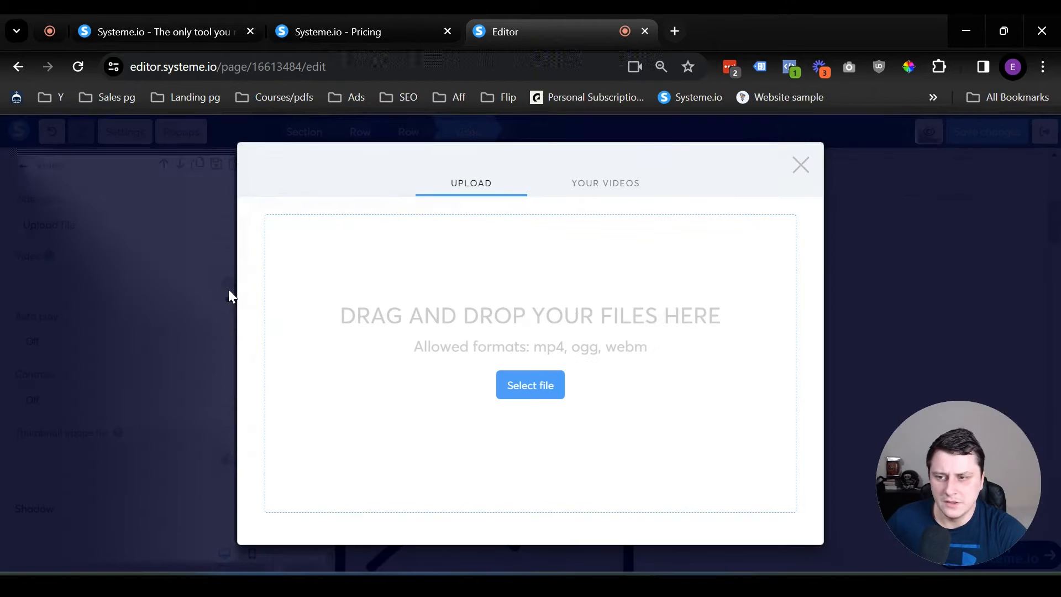
pyautogui.click(801, 166)
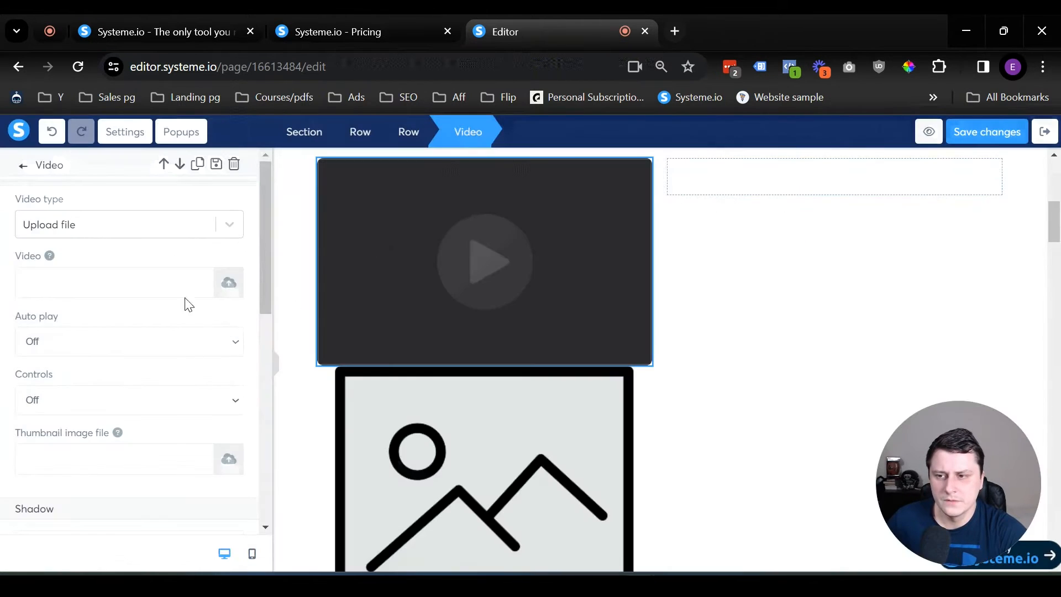
# Step: Examine the settings of the image element below the video, from its image file to its margin
pyautogui.click(678, 442)
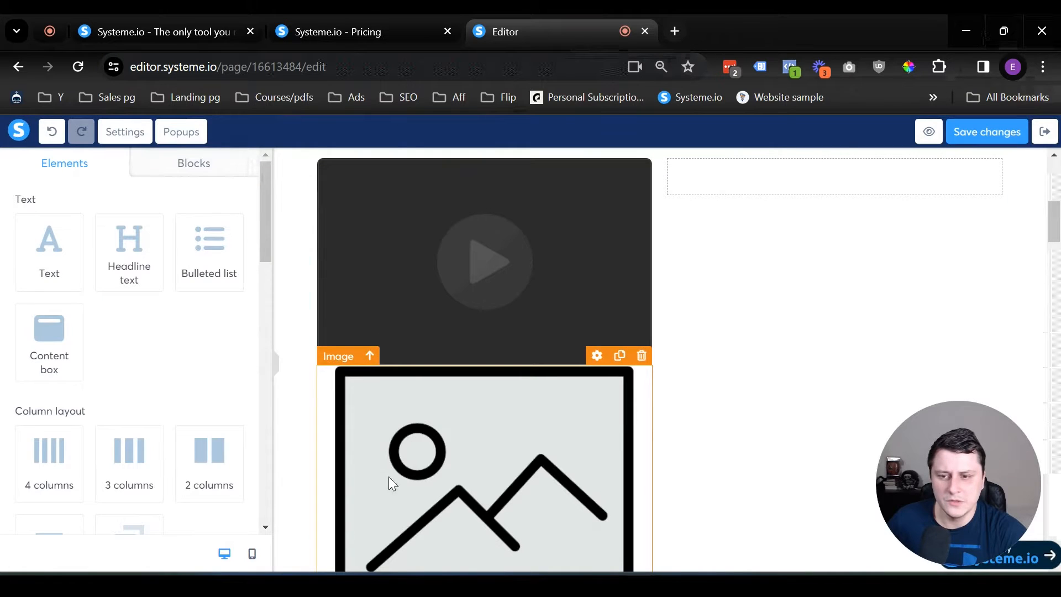
pyautogui.click(416, 496)
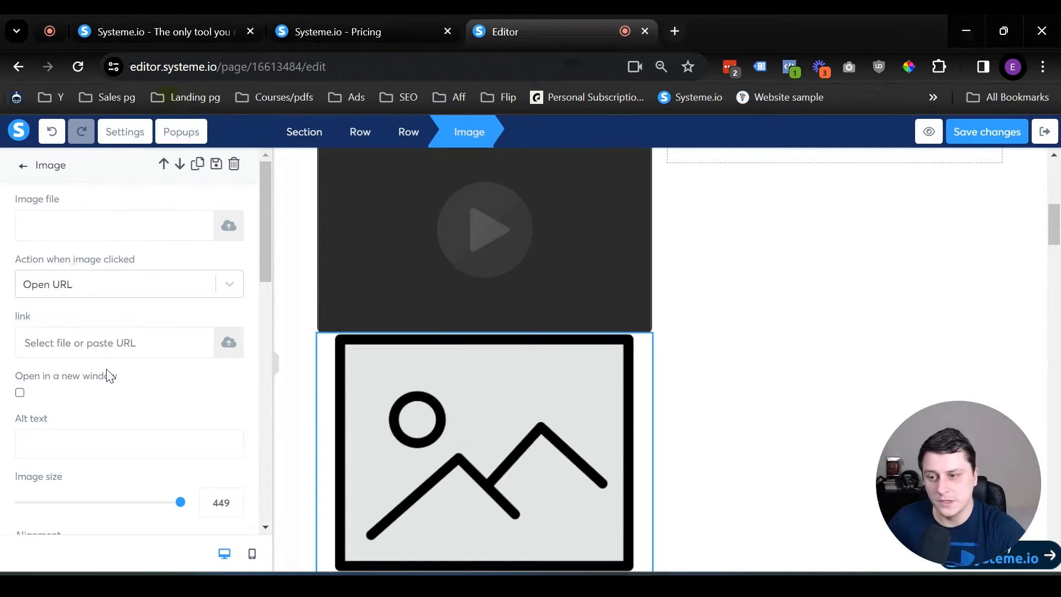
pyautogui.scroll(-5, 139, 465)
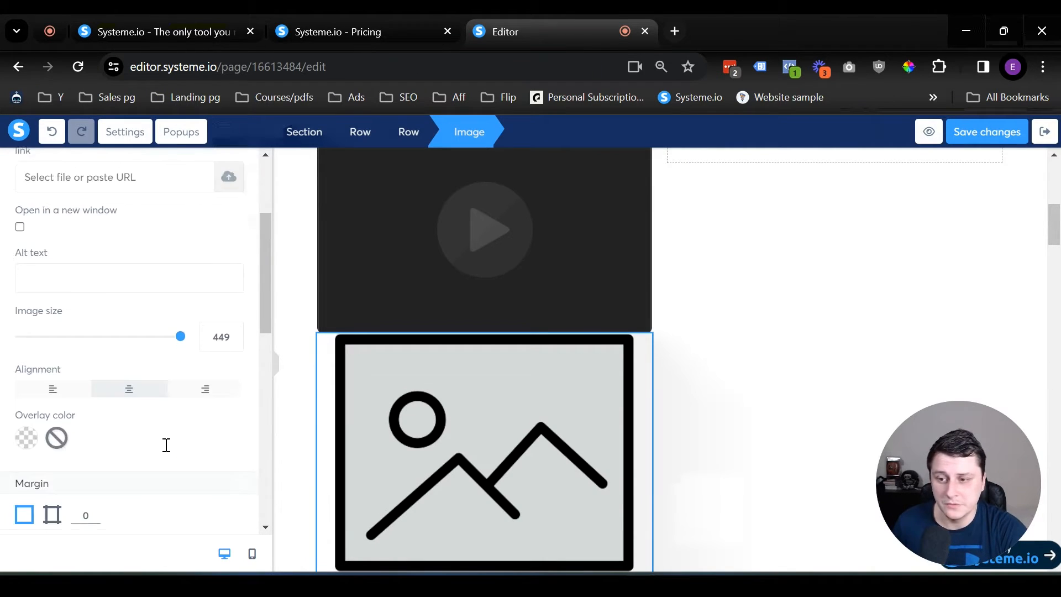
pyautogui.scroll(5, 137, 374)
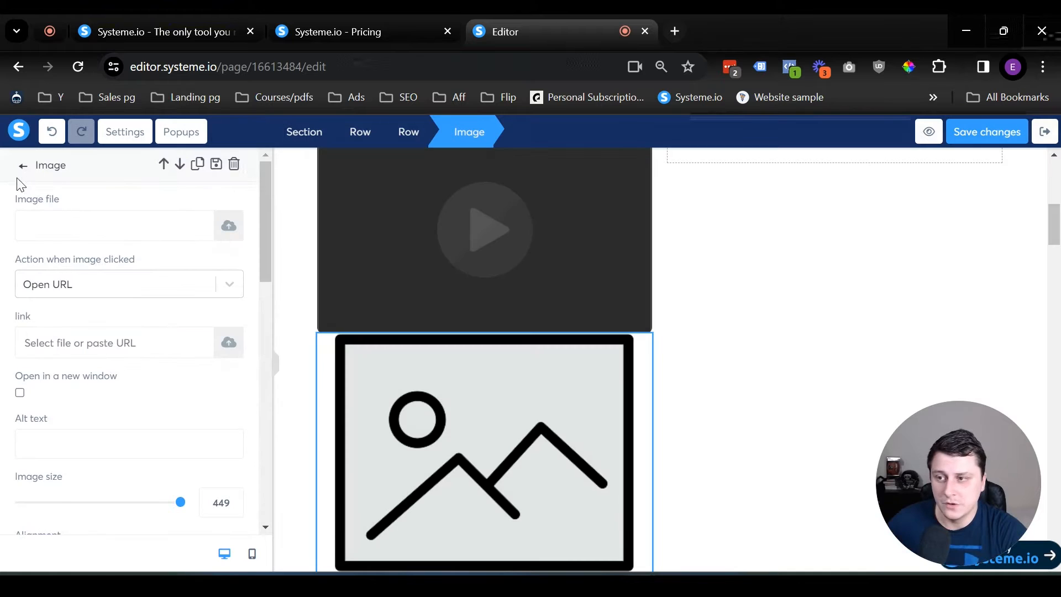
pyautogui.click(24, 166)
# Step: Add a headline text element to the row's empty second column and a text element below it
pyautogui.scroll(2, 554, 291)
pyautogui.moveTo(114, 254); pyautogui.dragTo(830, 239)
pyautogui.moveTo(55, 243); pyautogui.dragTo(876, 279)
pyautogui.scroll(5, 507, 289)
pyautogui.scroll(-10, 519, 287)
# Step: Replace the placeholder paragraph under the headline with "sdsdsdsd" and check the text's color, margin and padding settings
pyautogui.click(812, 274)
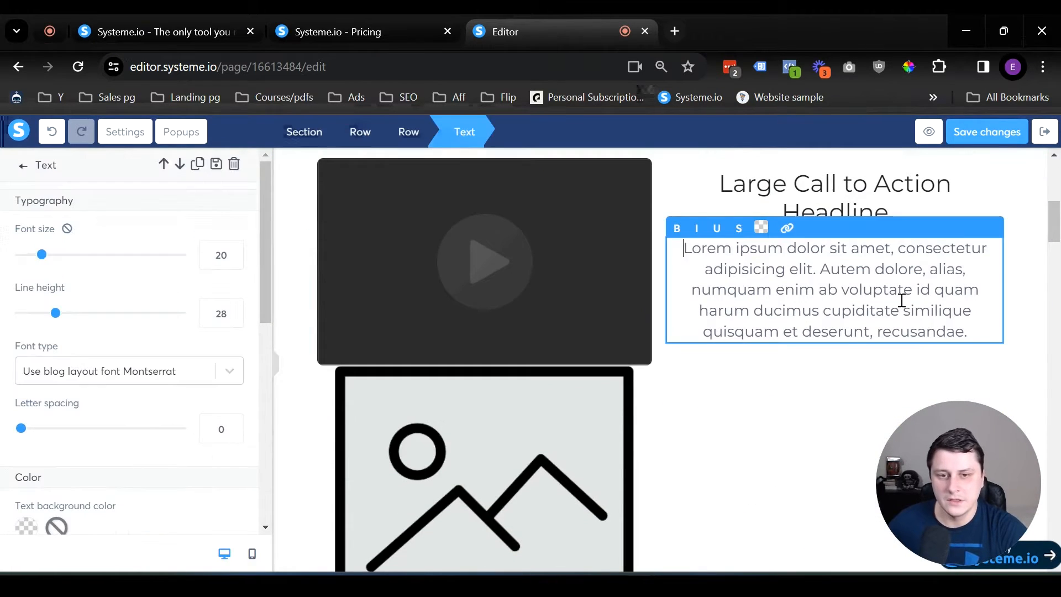
pyautogui.write('sddsdsdsdsd')
pyautogui.hotkey('ctrl', 'a')
pyautogui.write('sdsdsdsd')
pyautogui.scroll(-5, 105, 379)
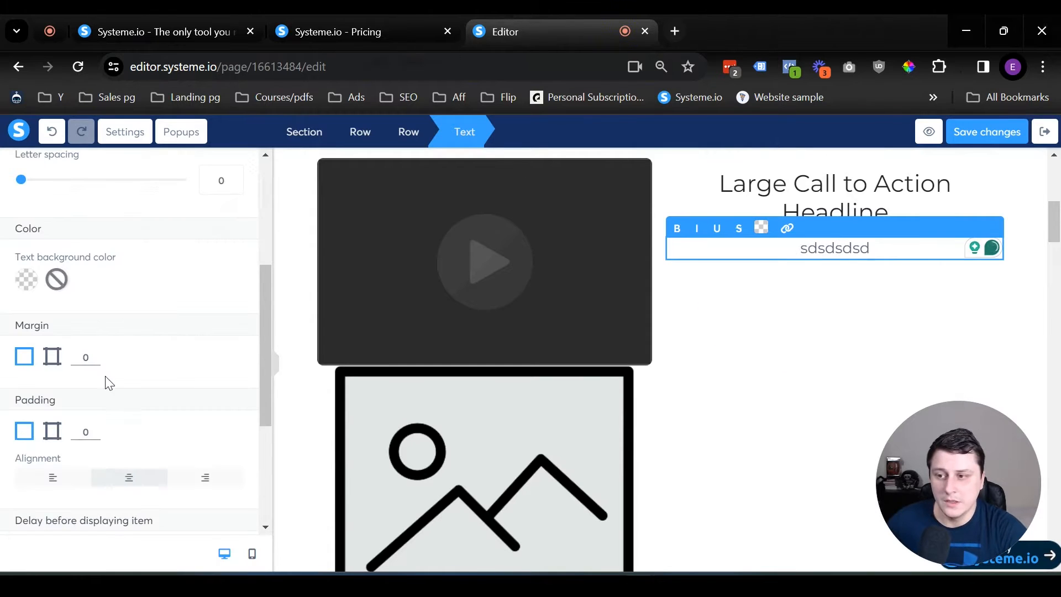
pyautogui.click(741, 383)
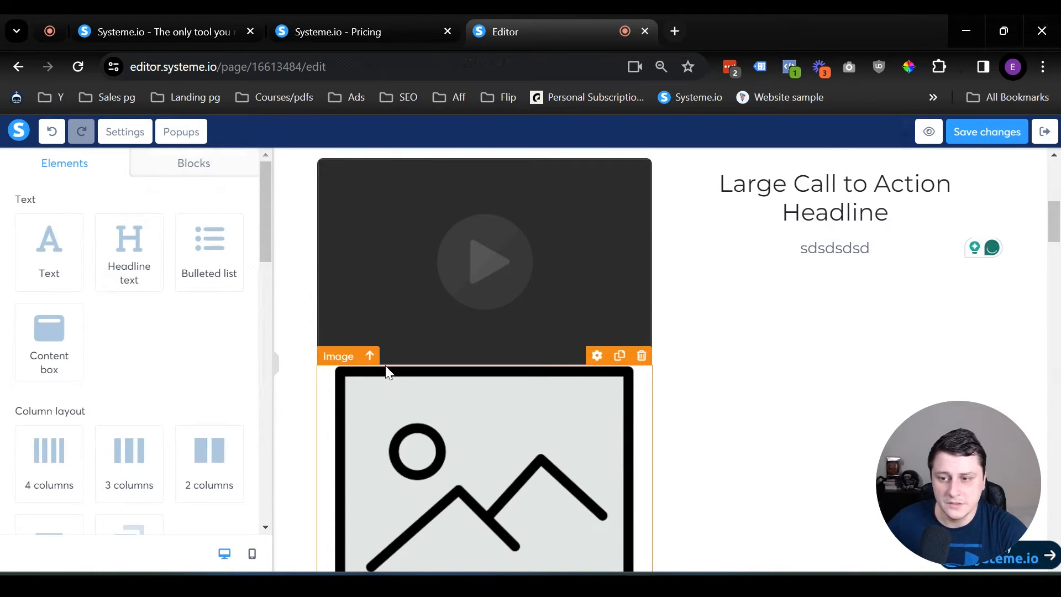
# Step: Try purple BD10E0 as the background color of the video section, and settle on white
pyautogui.scroll(5, 378, 374)
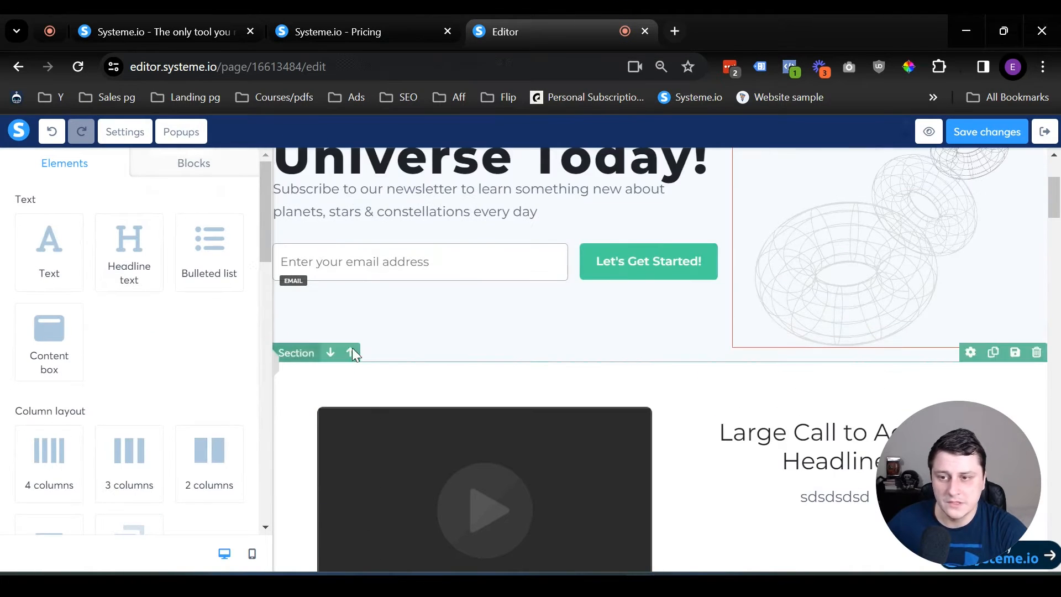
pyautogui.click(456, 384)
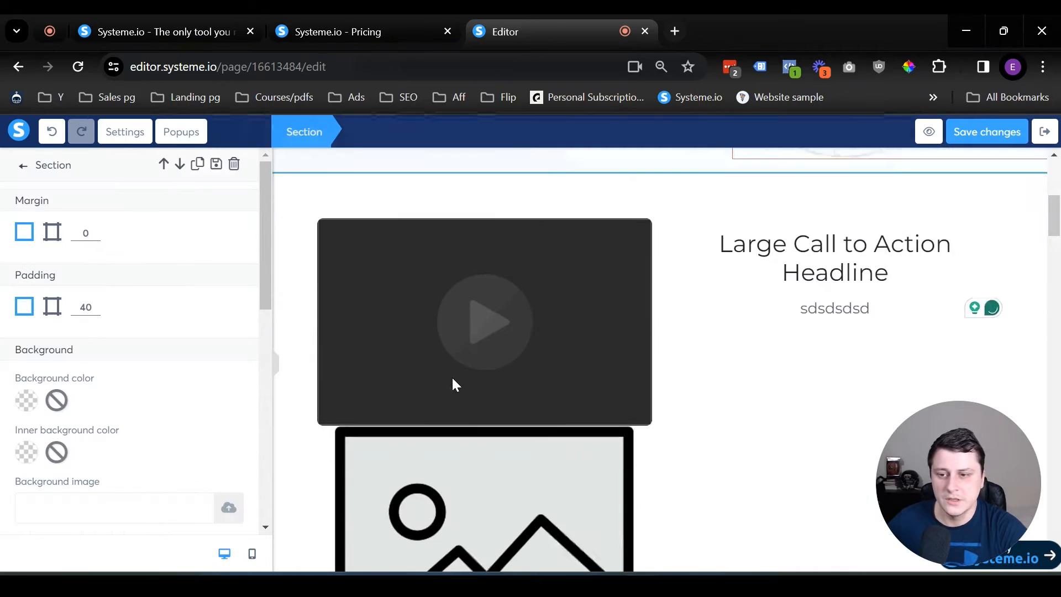
pyautogui.click(26, 400)
pyautogui.click(202, 468)
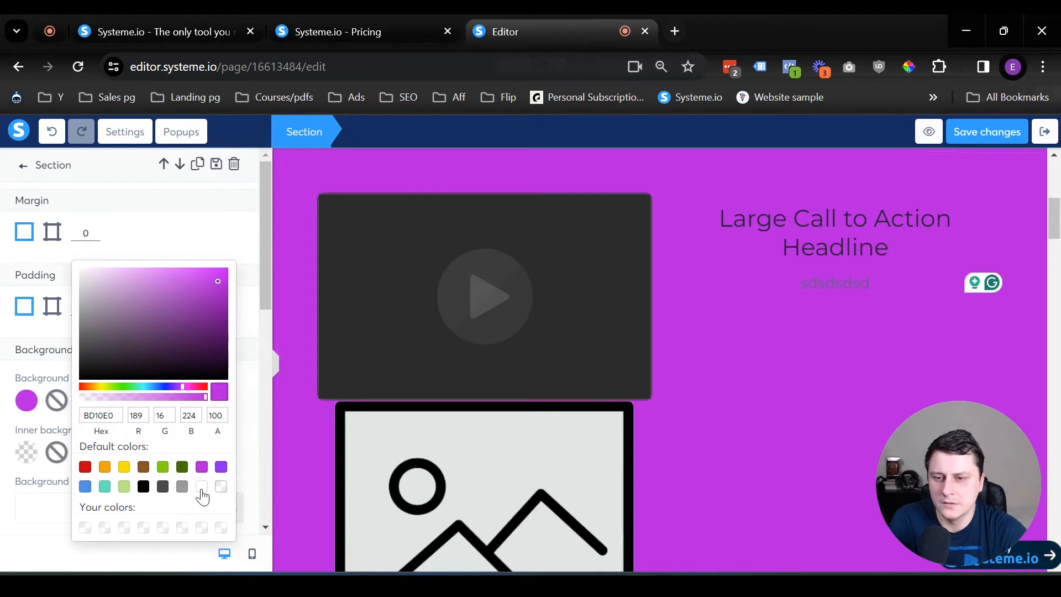
pyautogui.click(202, 487)
pyautogui.press('Escape')
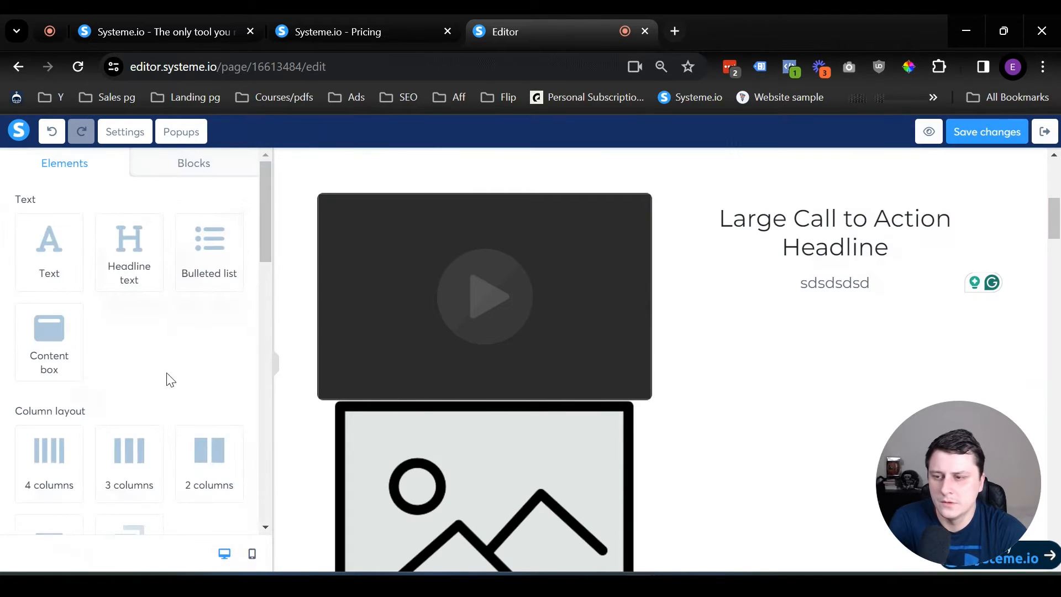
# Step: Set Greygradient.png from the uploaded images as the background image of the video section
pyautogui.click(582, 170)
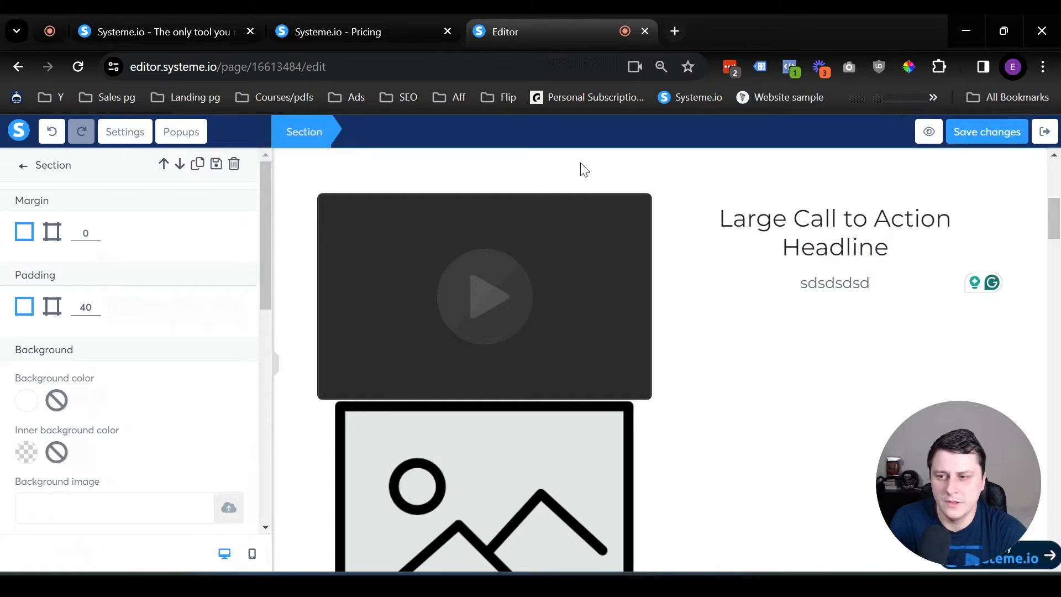
pyautogui.scroll(-2, 94, 405)
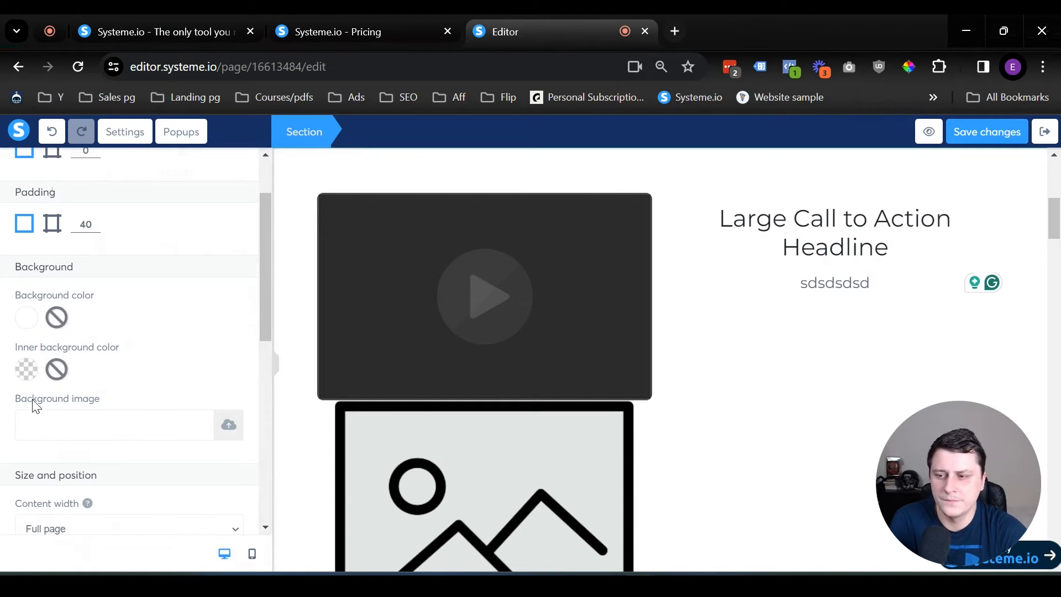
pyautogui.moveTo(32, 401); pyautogui.dragTo(131, 413)
pyautogui.click(228, 427)
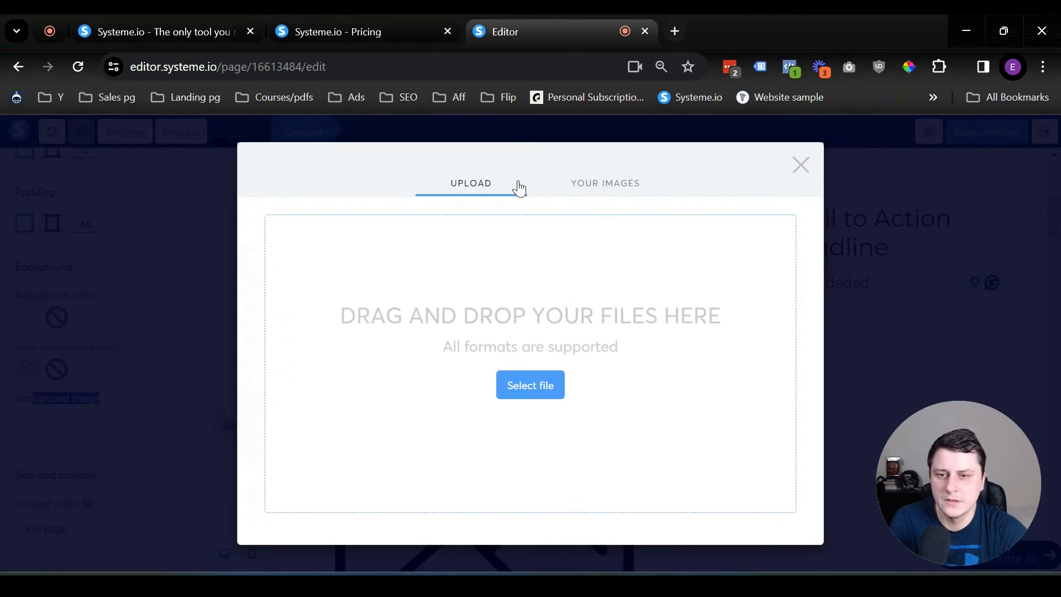
pyautogui.click(598, 190)
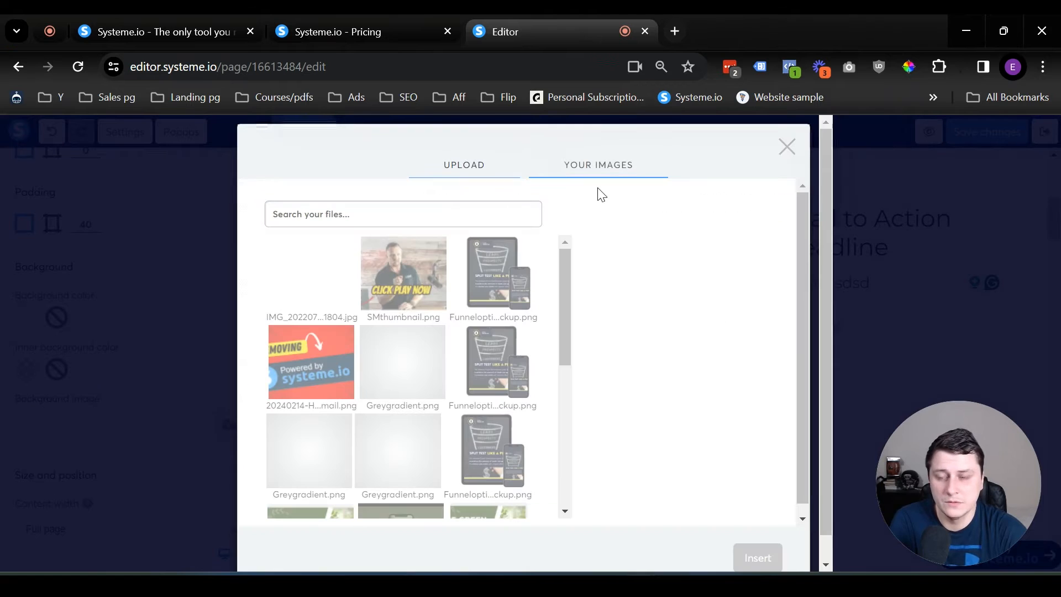
pyautogui.click(396, 368)
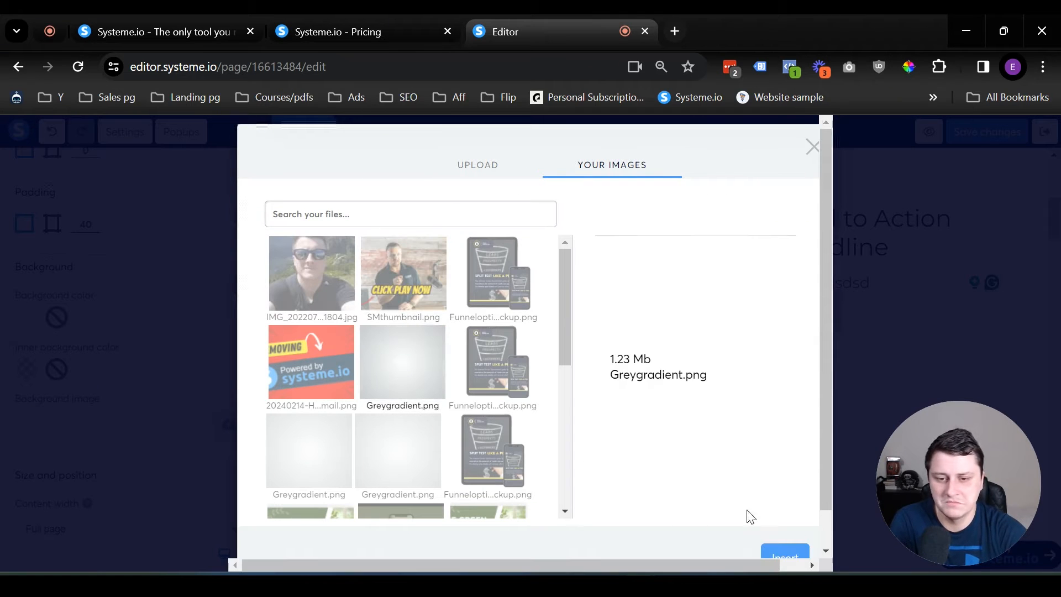
pyautogui.click(786, 554)
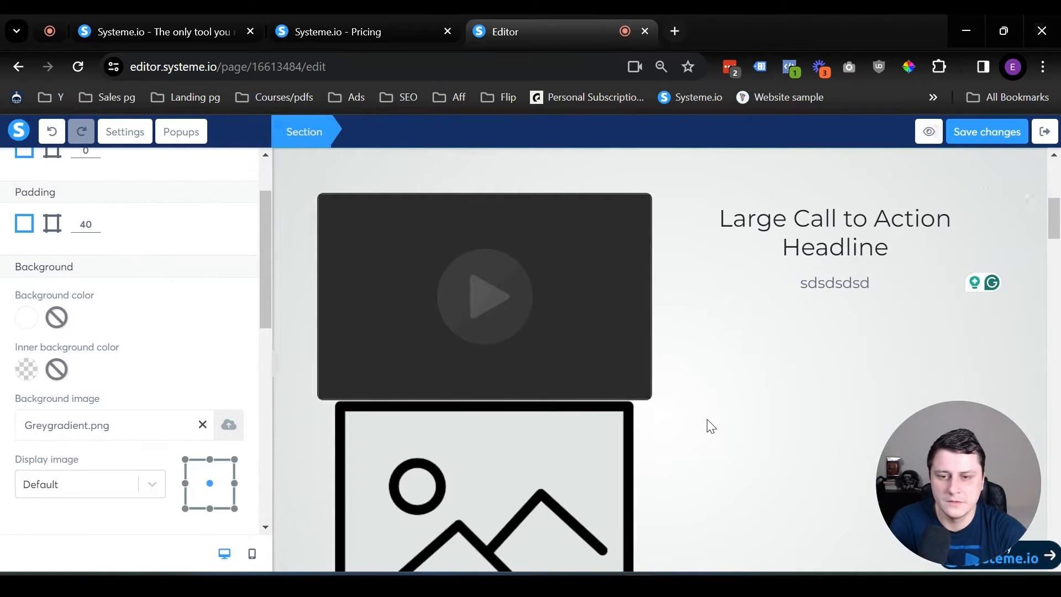
pyautogui.click(684, 417)
# Step: Look over the home page around the video section and up to the header
pyautogui.scroll(5, 683, 419)
pyautogui.scroll(-2, 574, 409)
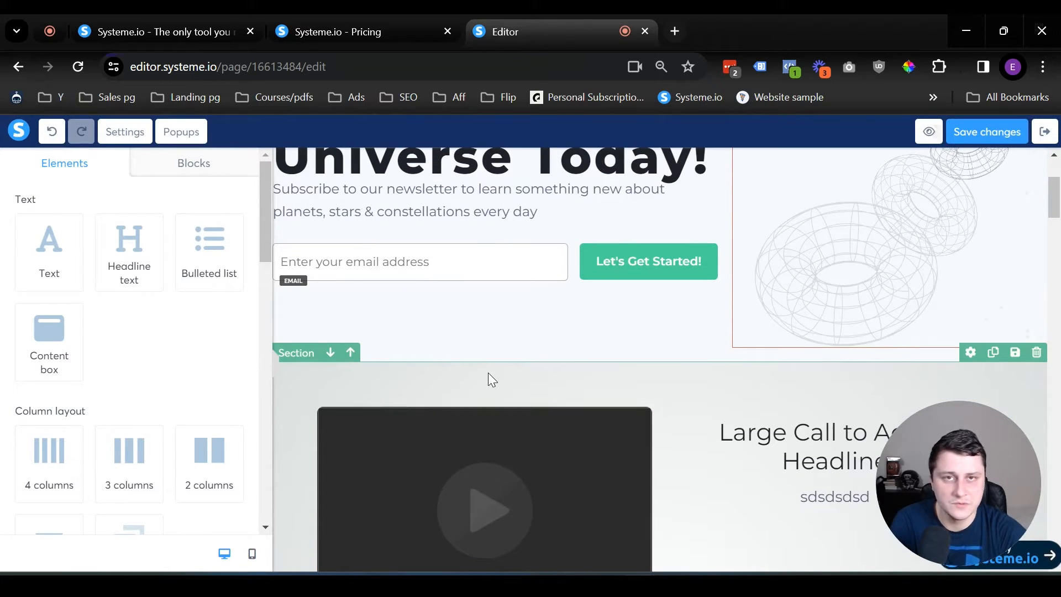
pyautogui.scroll(-4, 553, 386)
pyautogui.scroll(5, 553, 398)
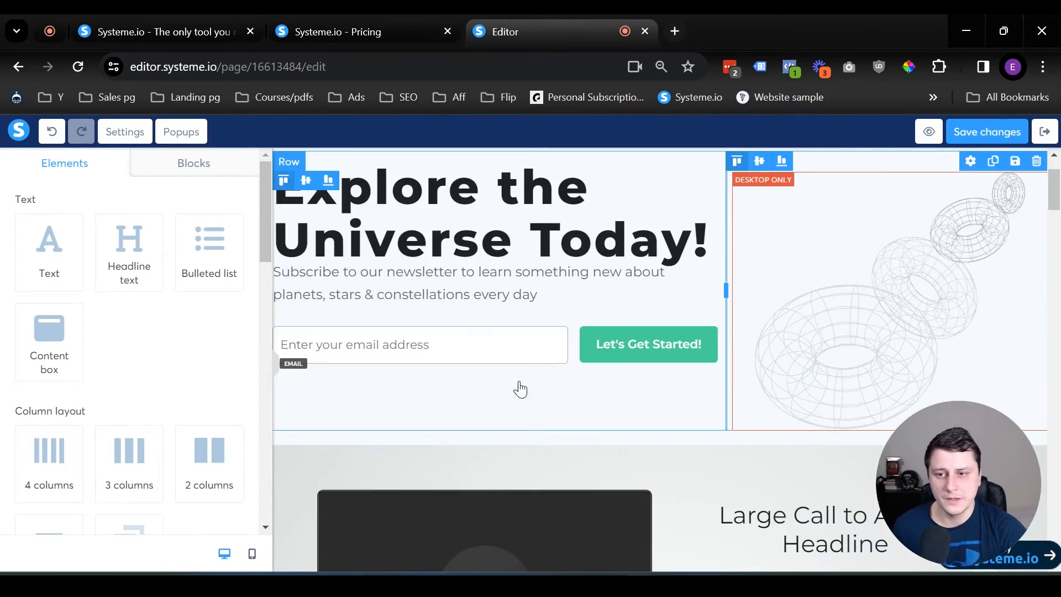
pyautogui.scroll(-1, 574, 409)
pyautogui.scroll(3, 623, 426)
# Step: Add a carousel element between the "Explore the Universe Today!" section and the video section, and open its settings
pyautogui.scroll(-6, 166, 366)
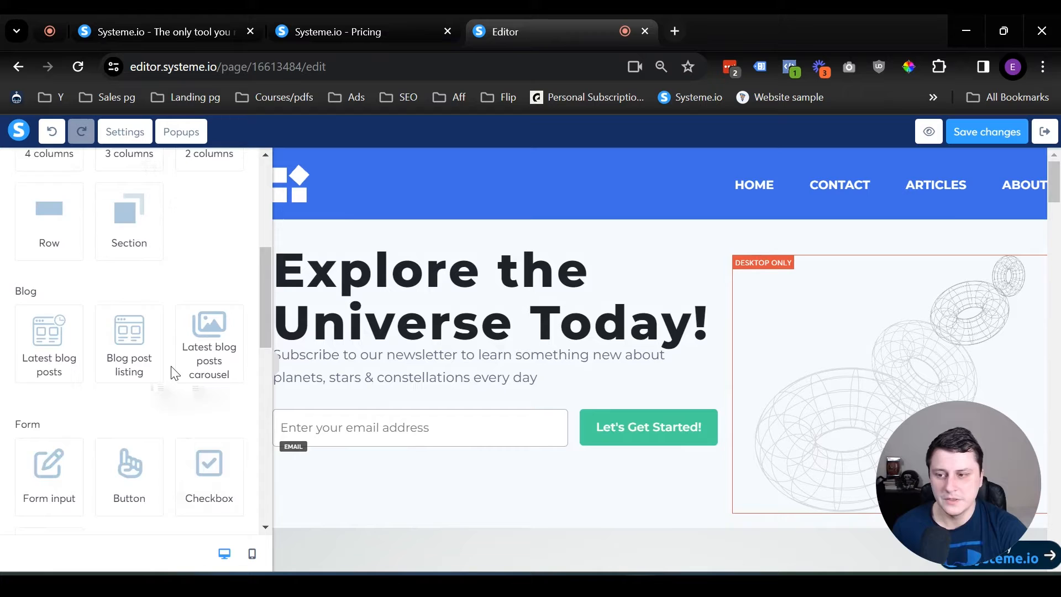
pyautogui.scroll(-6, 175, 370)
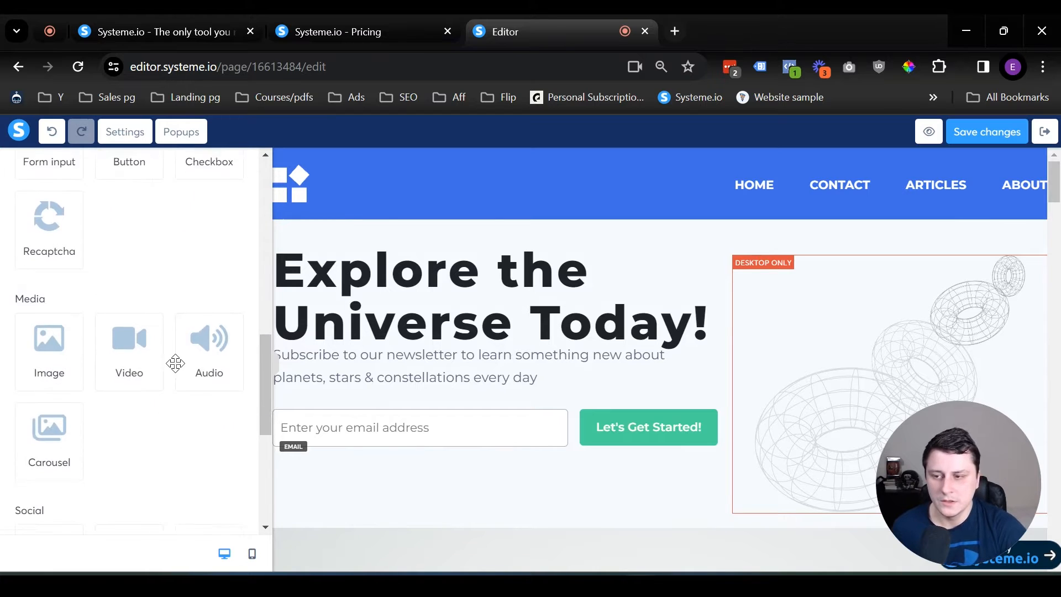
pyautogui.scroll(-3, 175, 363)
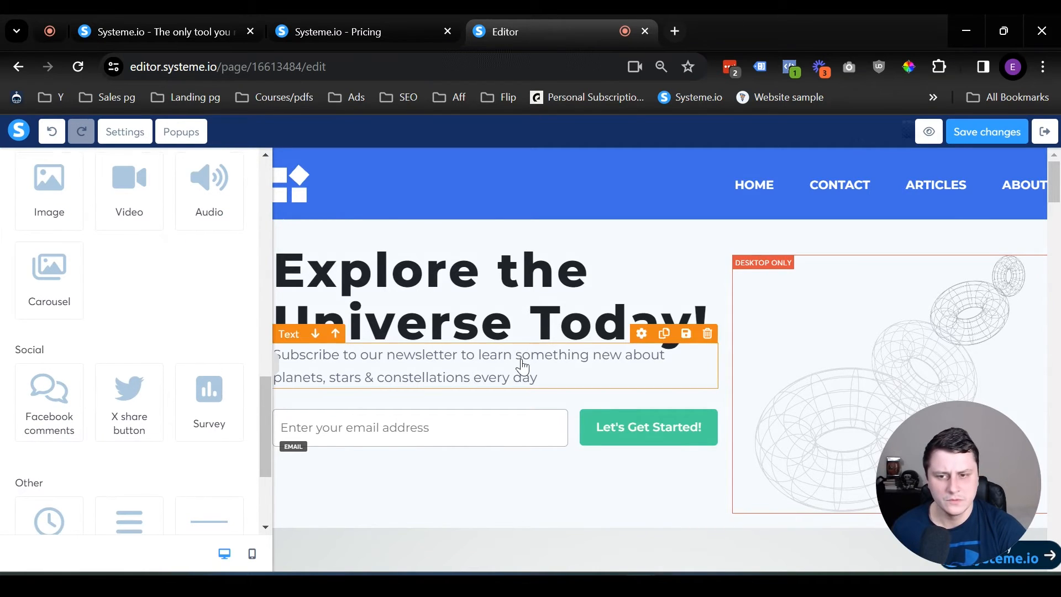
pyautogui.scroll(-3, 521, 367)
pyautogui.moveTo(50, 274); pyautogui.dragTo(688, 357)
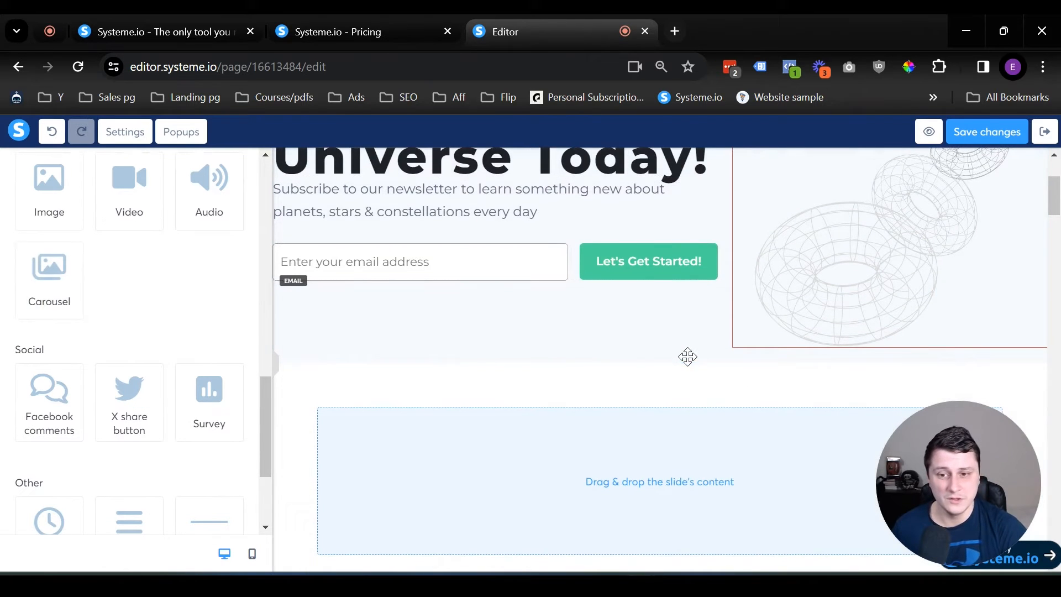
pyautogui.click(580, 368)
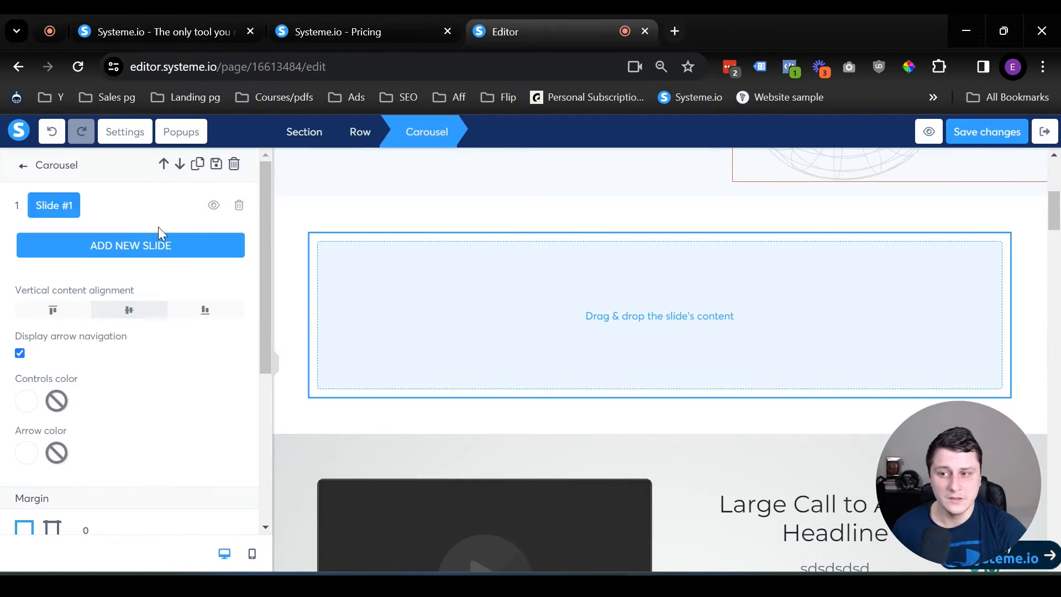
# Step: Add two more slides to the carousel for a total of three, and leave its settings
pyautogui.click(171, 247)
pyautogui.click(195, 283)
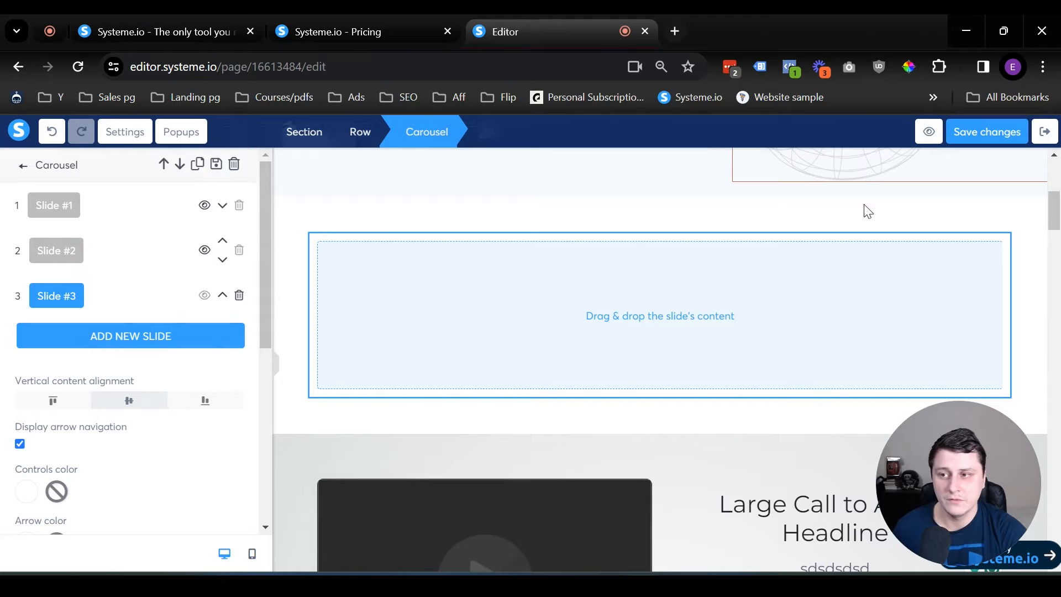
pyautogui.click(24, 166)
# Step: Look through the available page elements, from the blog, form and media groups down to social and other
pyautogui.scroll(-7, 91, 292)
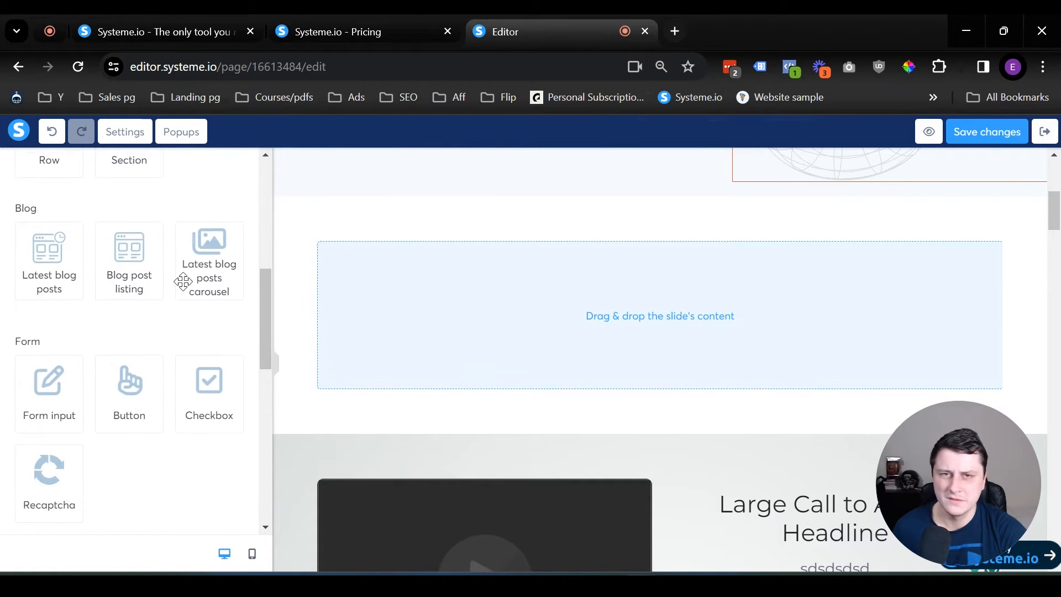
pyautogui.scroll(-8, 177, 284)
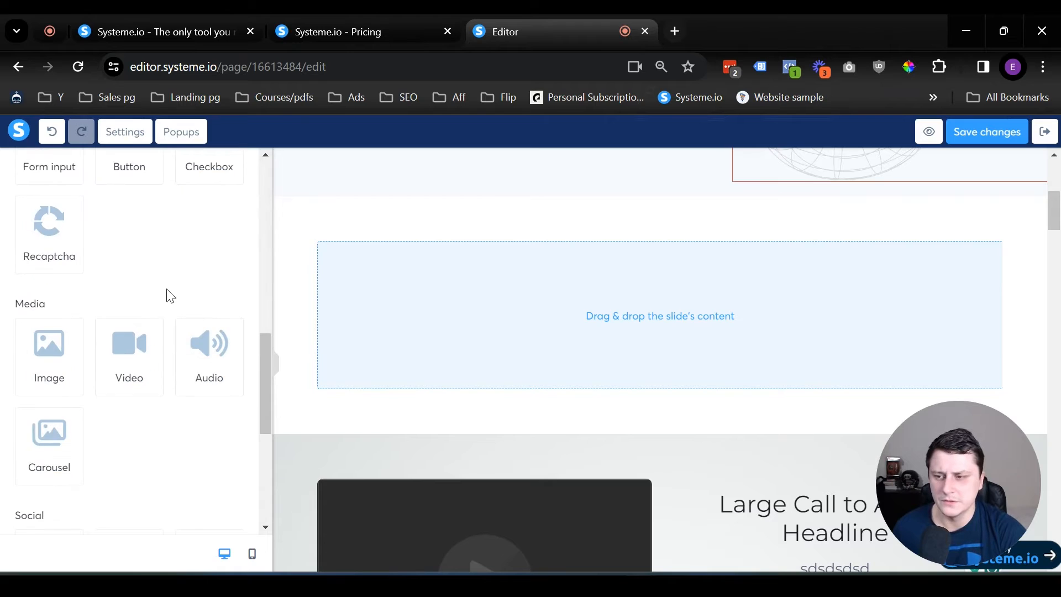
pyautogui.scroll(-3, 170, 292)
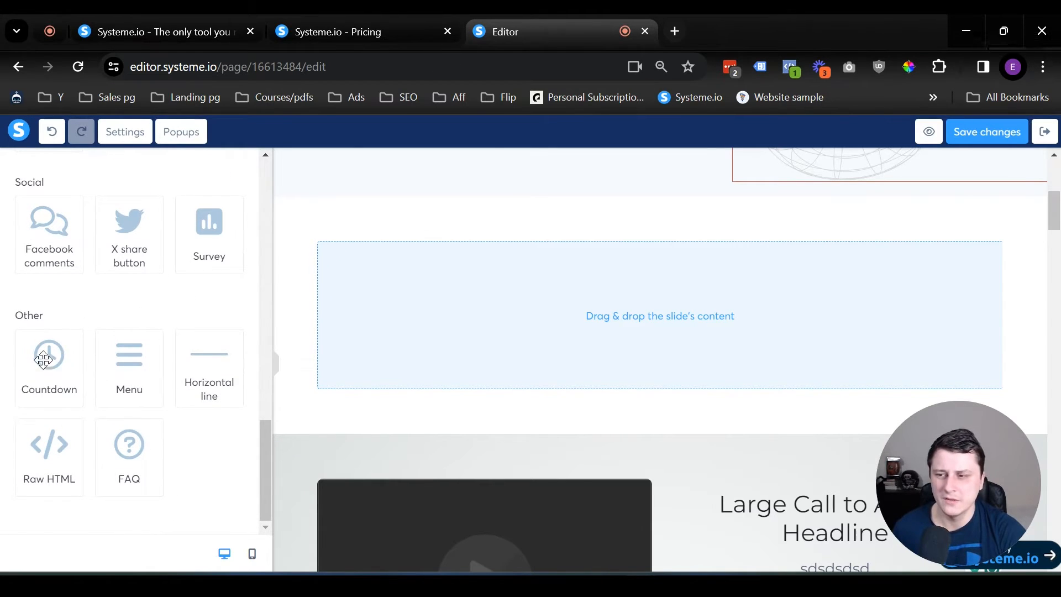
pyautogui.scroll(10, 124, 431)
pyautogui.scroll(10, 127, 426)
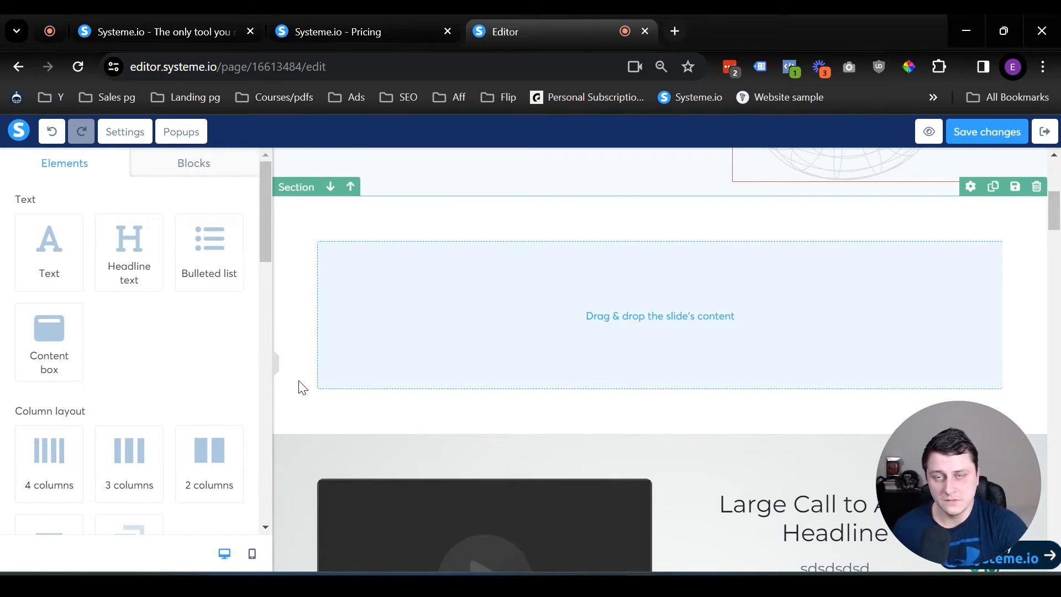
# Step: Set the carousel's top margin to 89 using the individual side margins, and deselect the carousel
pyautogui.click(456, 349)
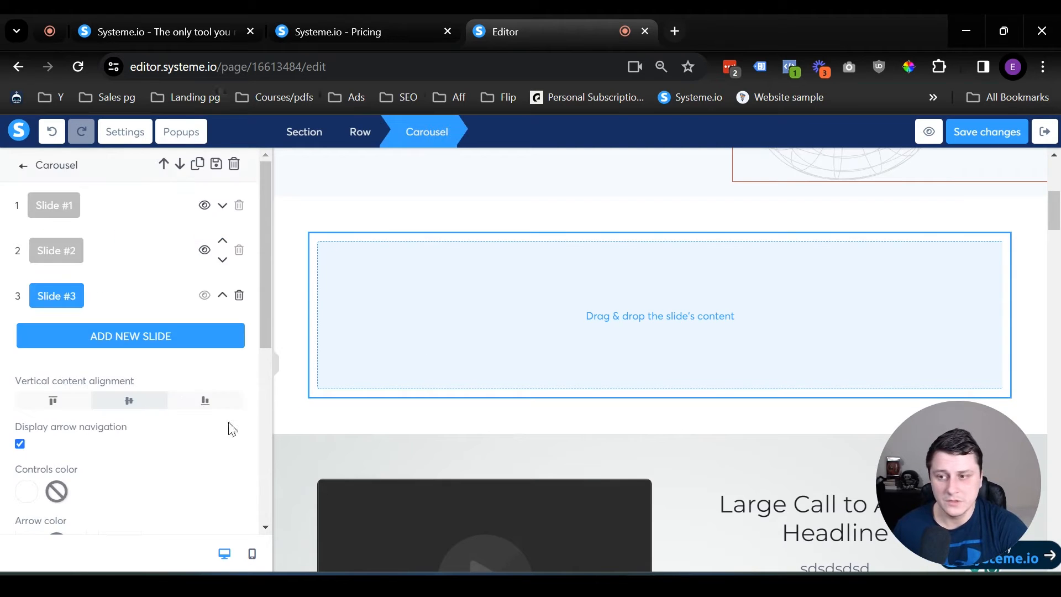
pyautogui.scroll(-6, 232, 430)
pyautogui.click(56, 269)
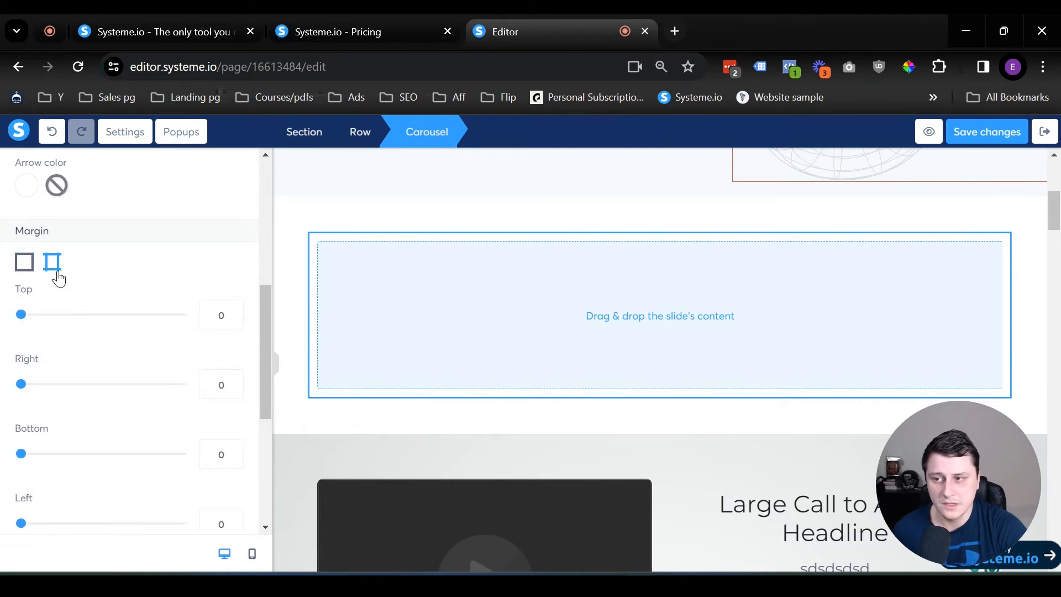
pyautogui.moveTo(28, 320); pyautogui.dragTo(90, 316)
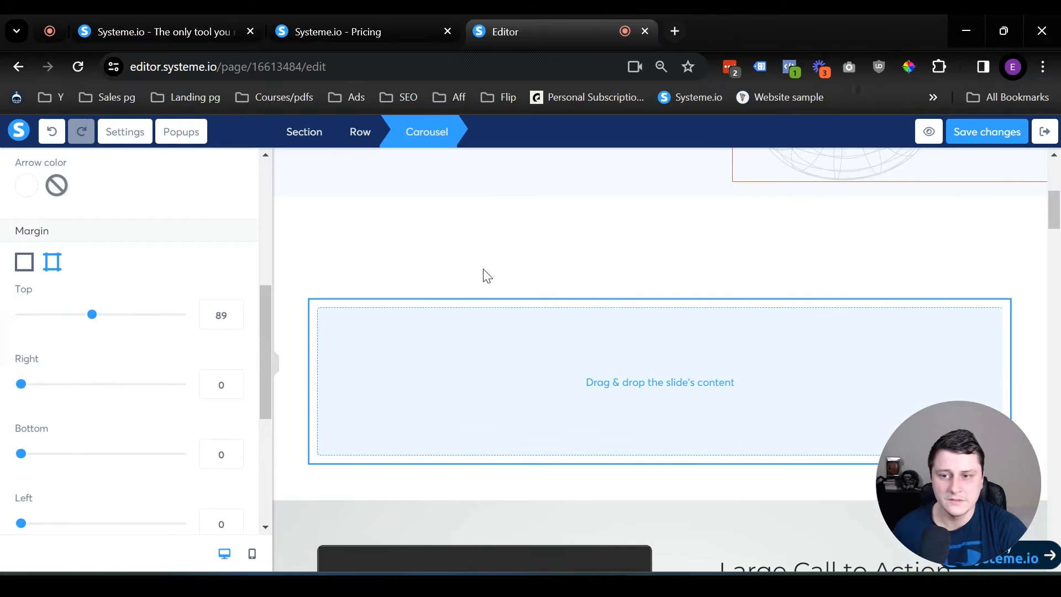
pyautogui.click(478, 289)
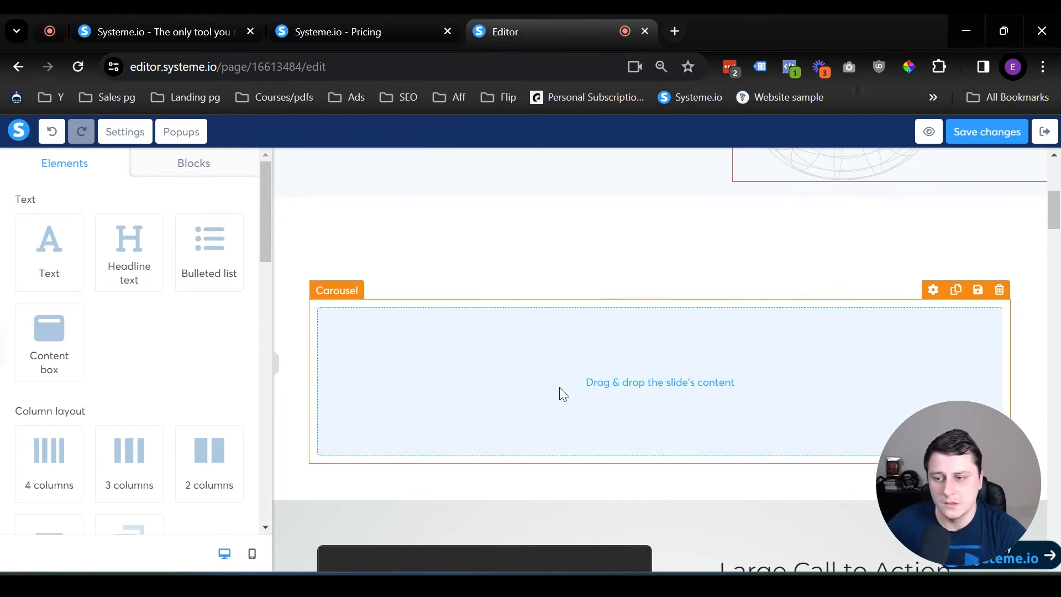
# Step: Insert the "They talk about us" testimonials block, Card items with round images, between the "Explore the Universe Today!" section and the carousel
pyautogui.scroll(10, 563, 393)
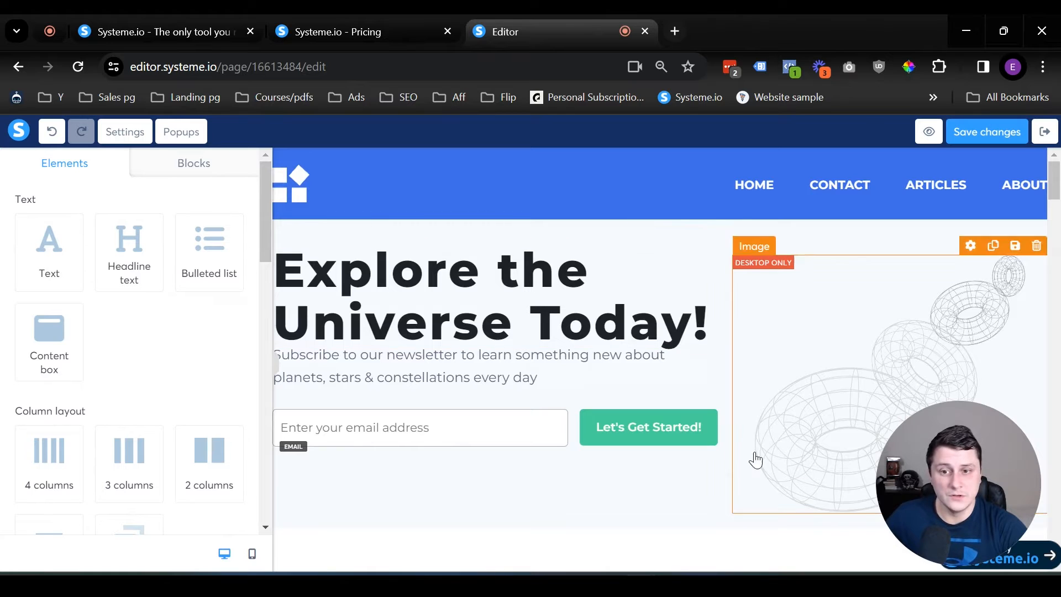
pyautogui.scroll(-6, 753, 457)
pyautogui.scroll(3, 777, 438)
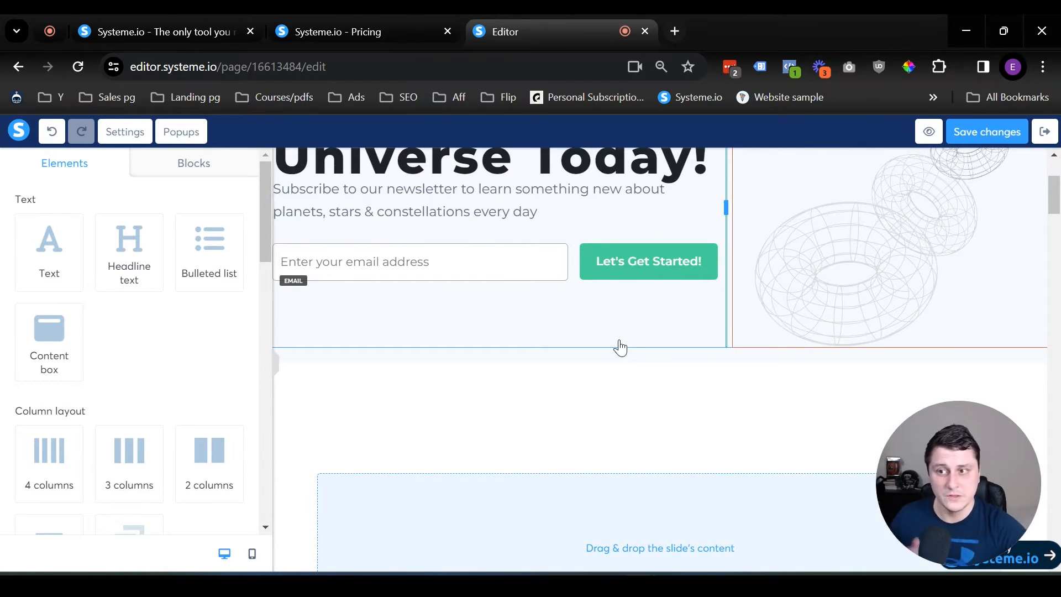
pyautogui.click(187, 165)
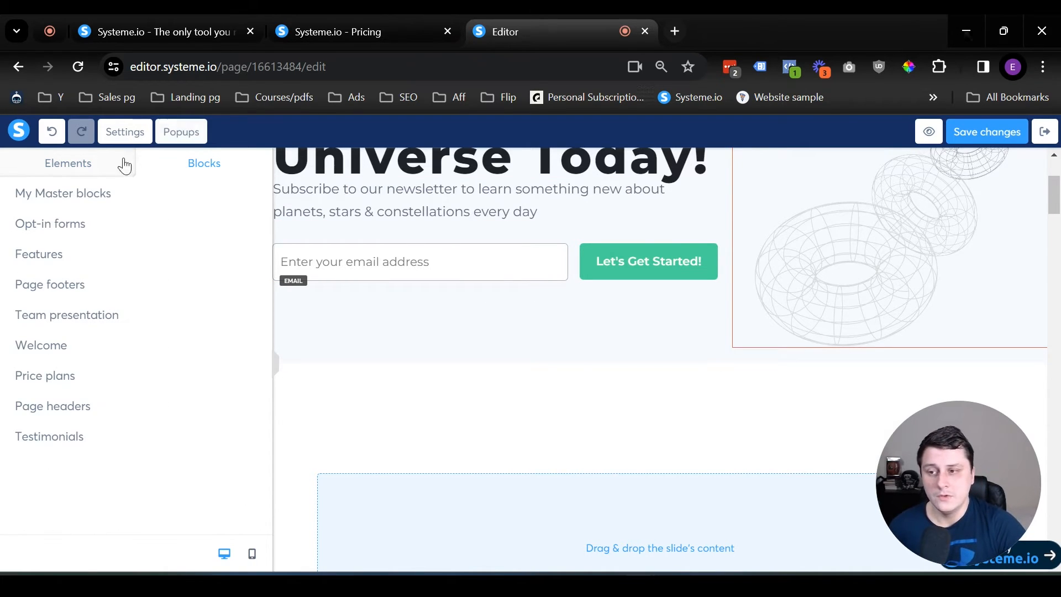
pyautogui.click(50, 437)
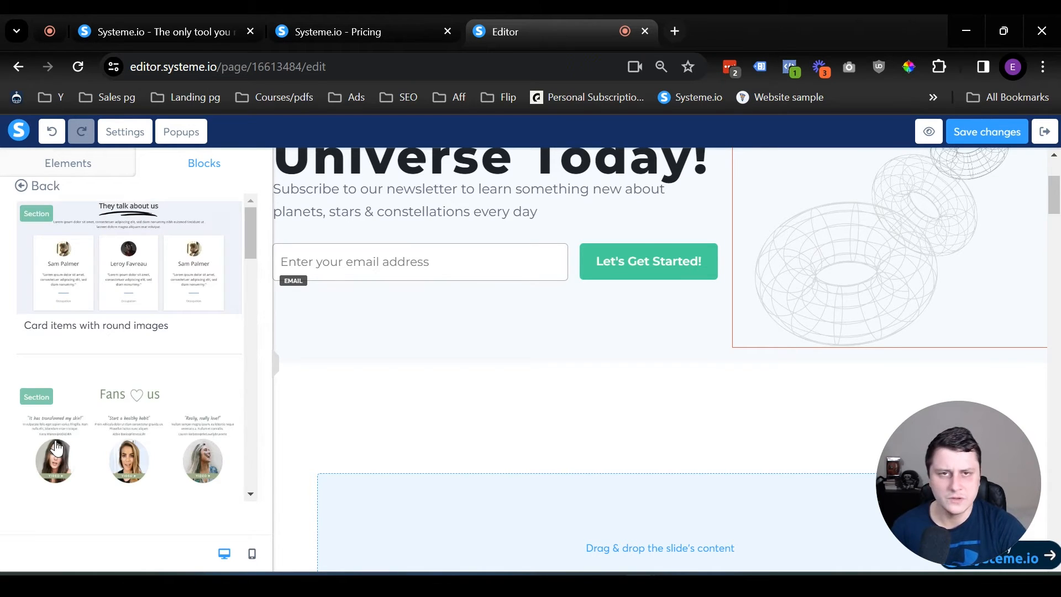
pyautogui.scroll(-5, 159, 247)
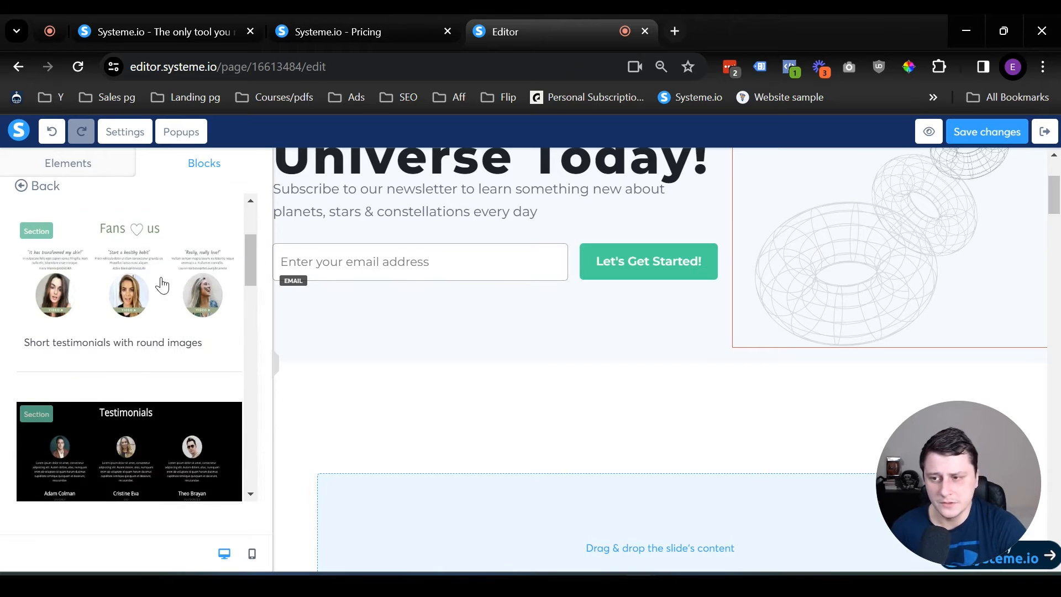
pyautogui.scroll(-10, 138, 309)
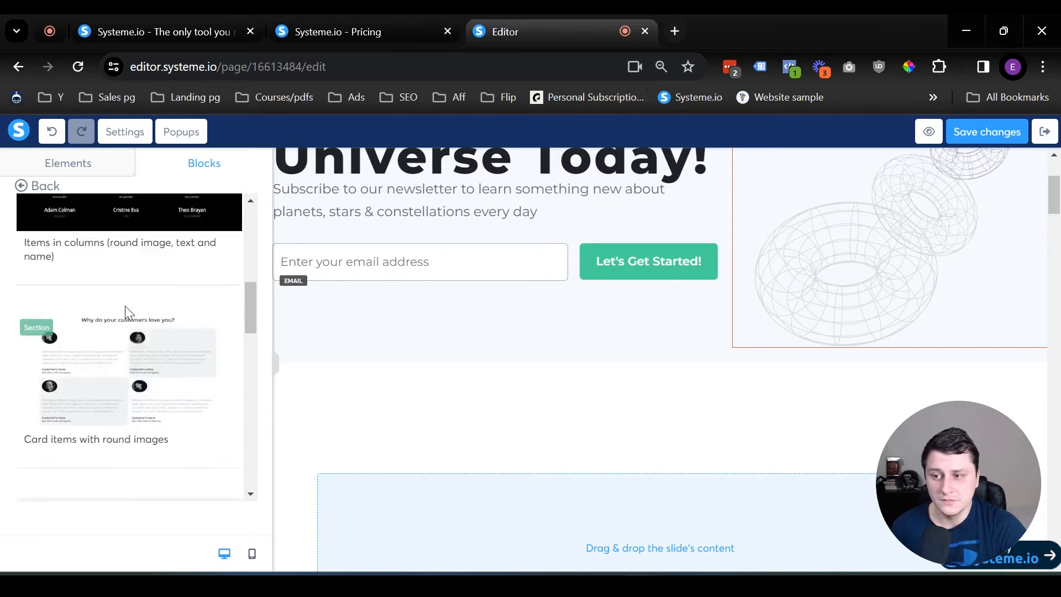
pyautogui.scroll(15, 167, 369)
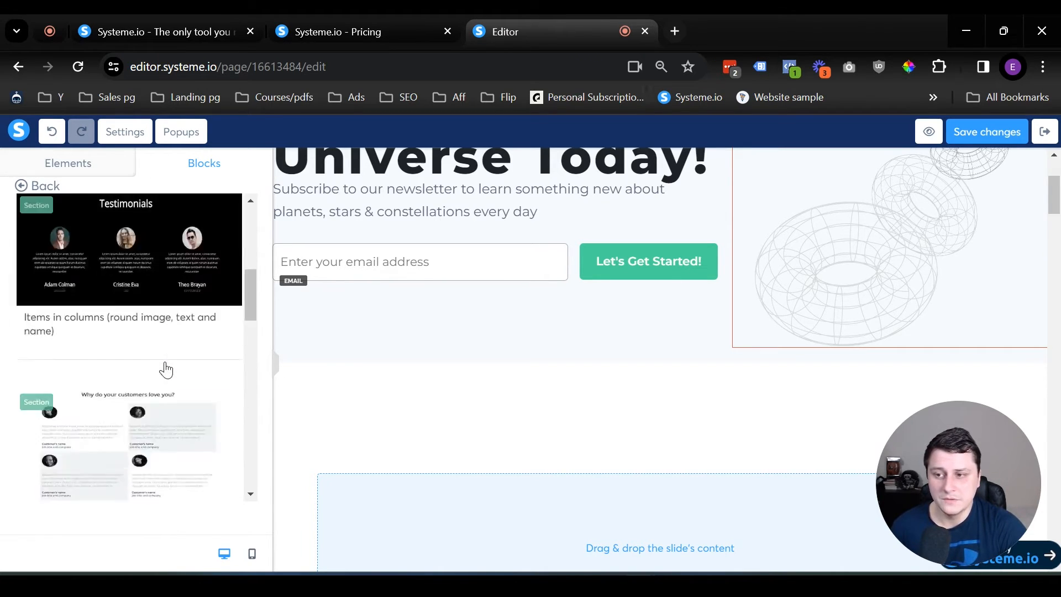
pyautogui.moveTo(159, 284); pyautogui.dragTo(722, 398)
pyautogui.scroll(-7, 723, 398)
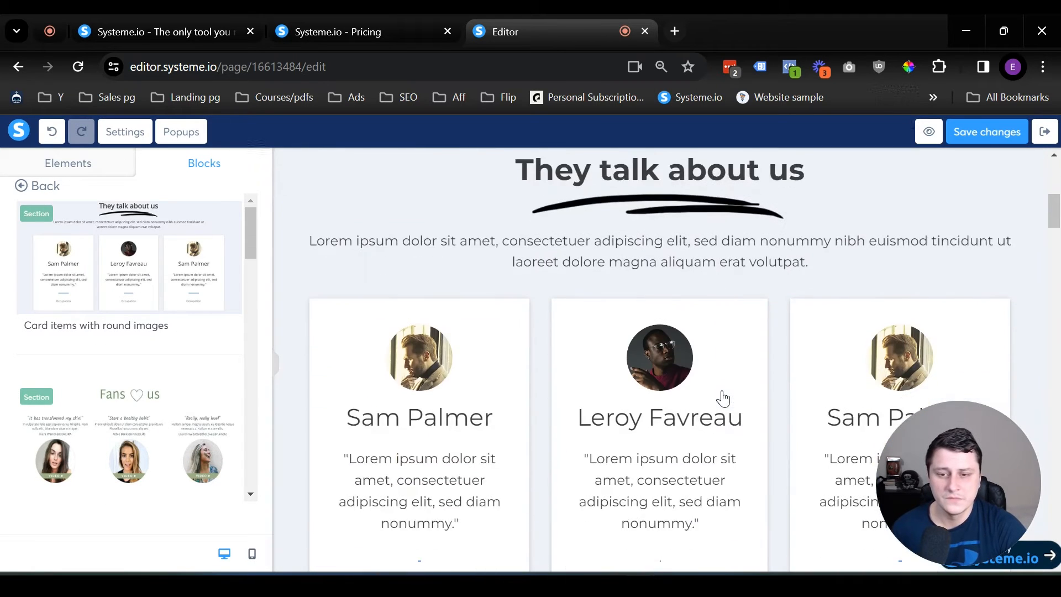
pyautogui.scroll(2, 854, 396)
pyautogui.scroll(2, 854, 396)
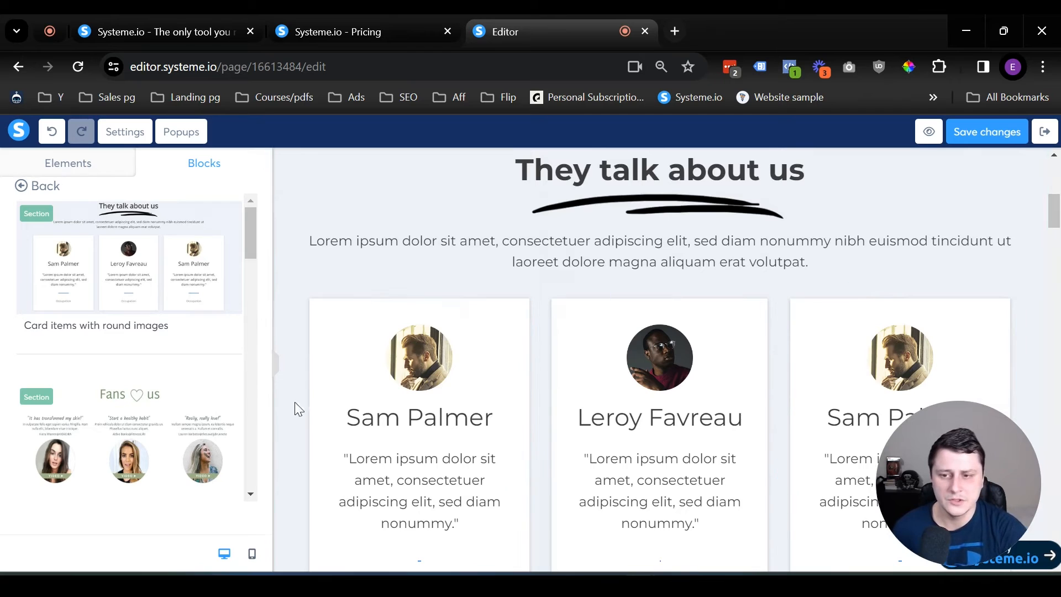
# Step: View the image settings of the first testimonial card's photo, and return to the block categories
pyautogui.click(423, 368)
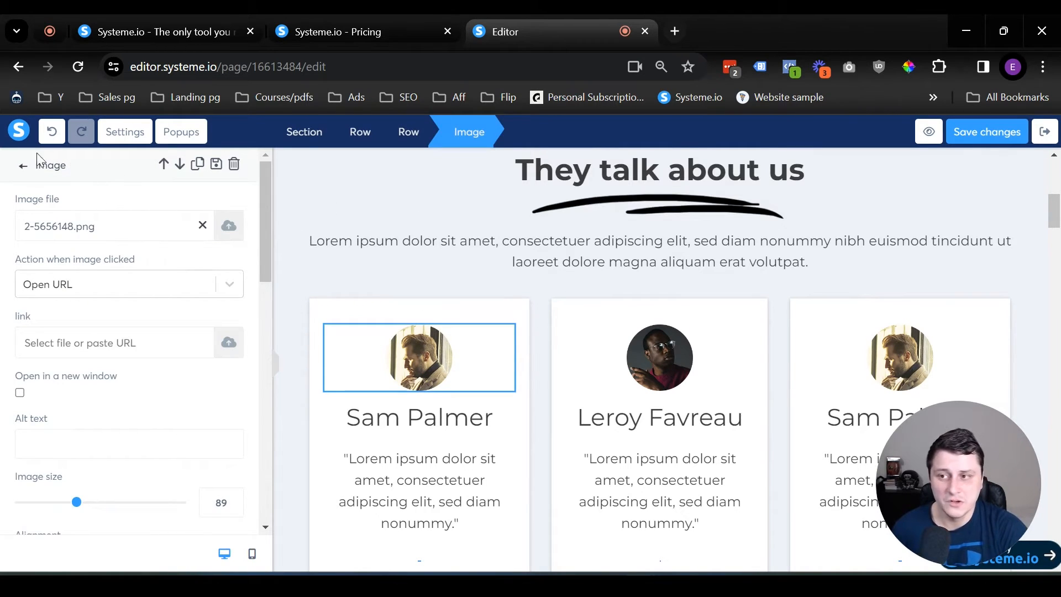
pyautogui.click(23, 166)
pyautogui.click(201, 178)
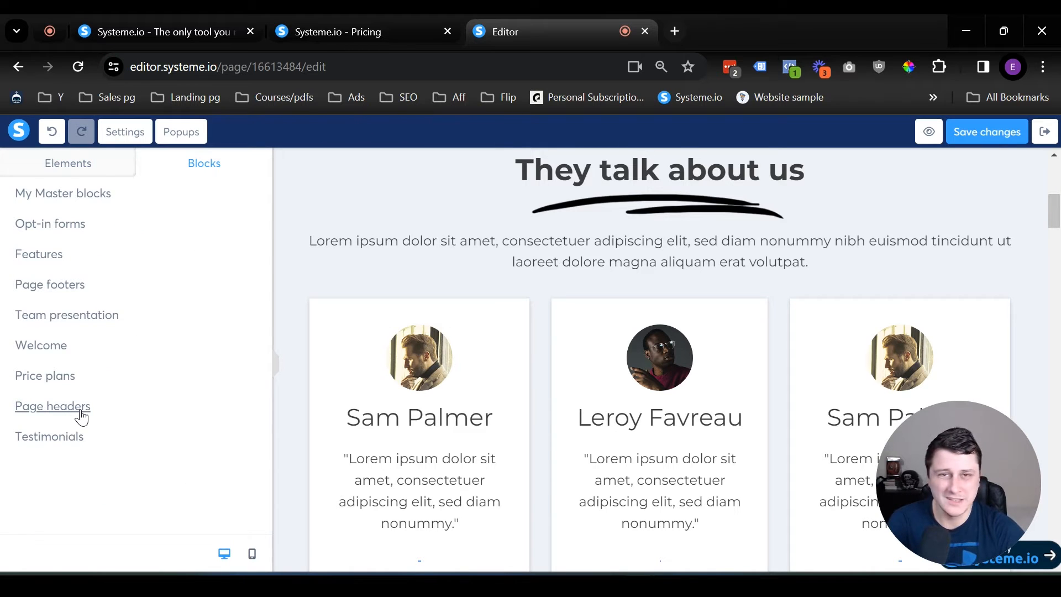
# Step: Insert the price plans block "Two column plans (name, price, details and button)" between the testimonials section and the carousel
pyautogui.scroll(10, 509, 329)
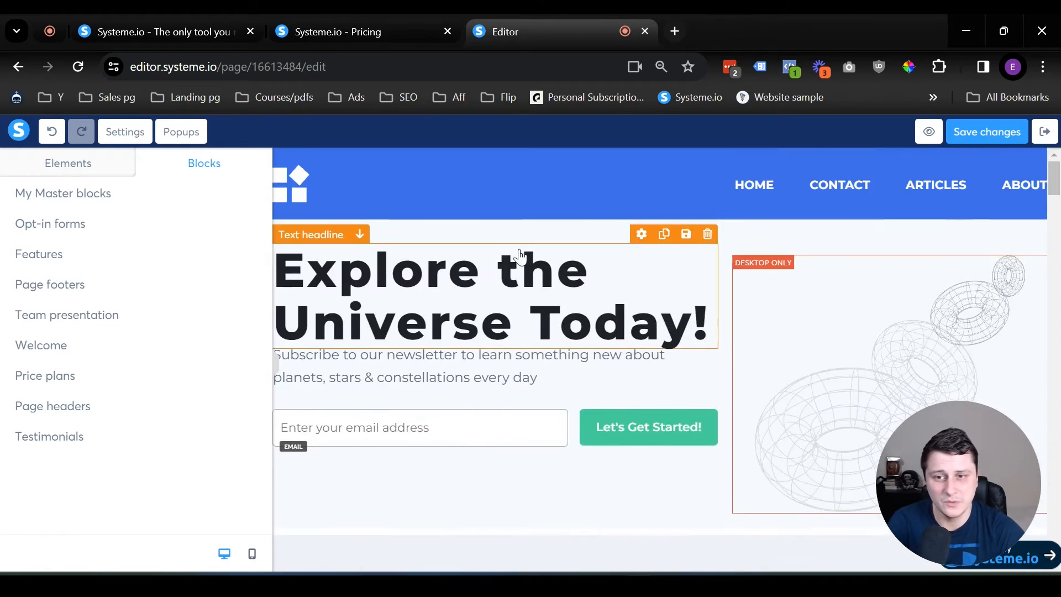
pyautogui.click(95, 378)
pyautogui.scroll(-10, 564, 350)
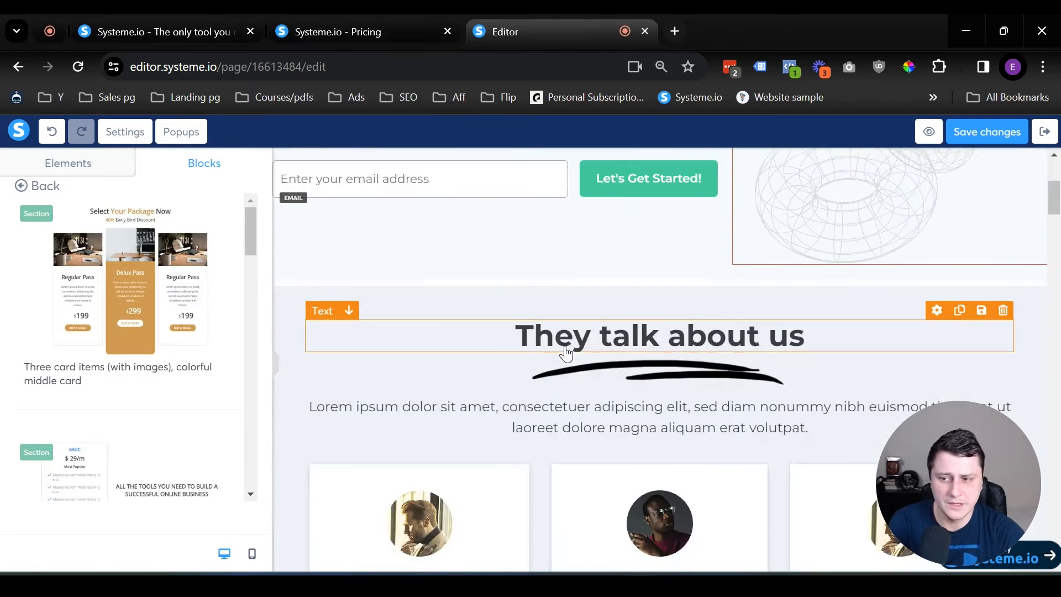
pyautogui.scroll(-4, 107, 389)
pyautogui.scroll(-4, 107, 389)
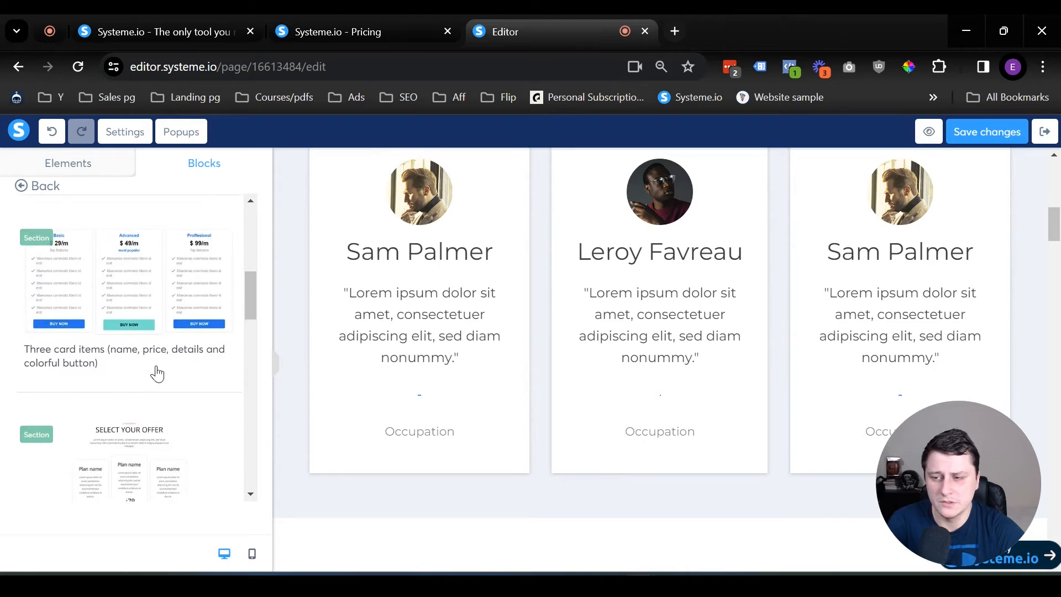
pyautogui.scroll(-6, 189, 265)
pyautogui.scroll(-2, 180, 358)
pyautogui.scroll(4, 179, 357)
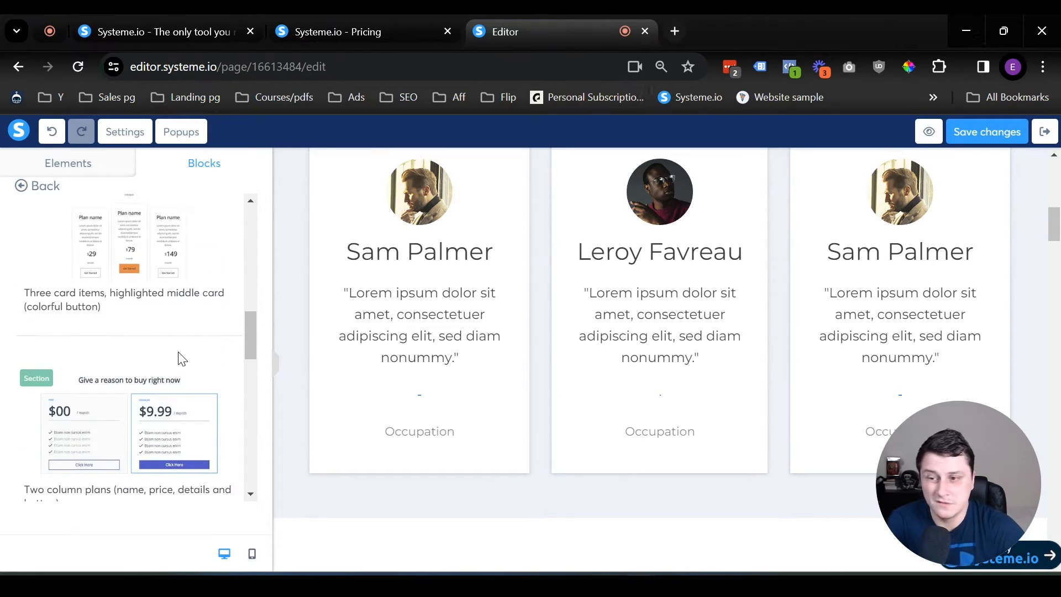
pyautogui.scroll(-2, 171, 379)
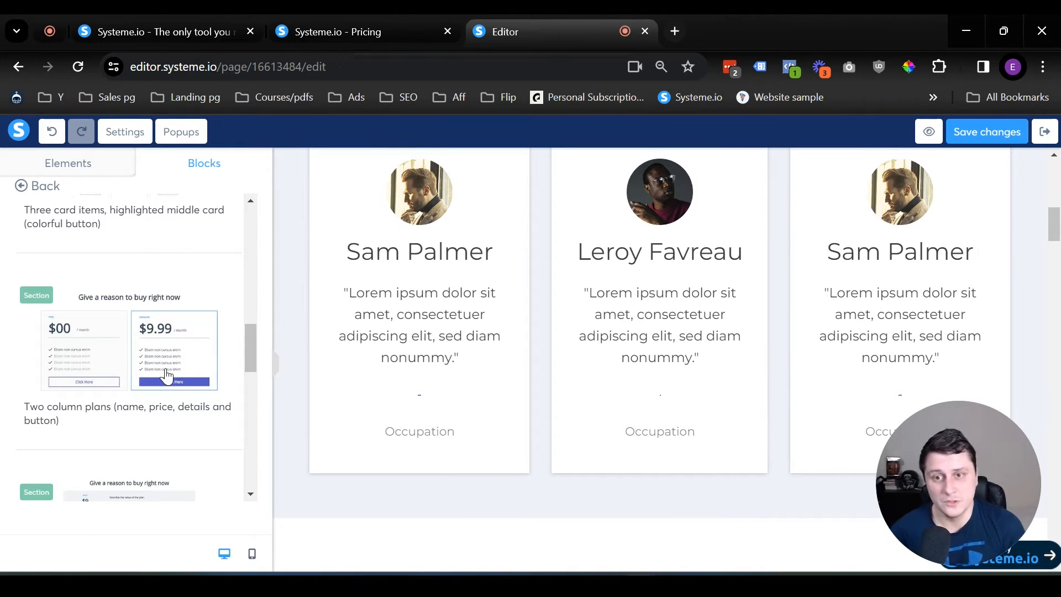
pyautogui.moveTo(42, 353); pyautogui.dragTo(628, 509)
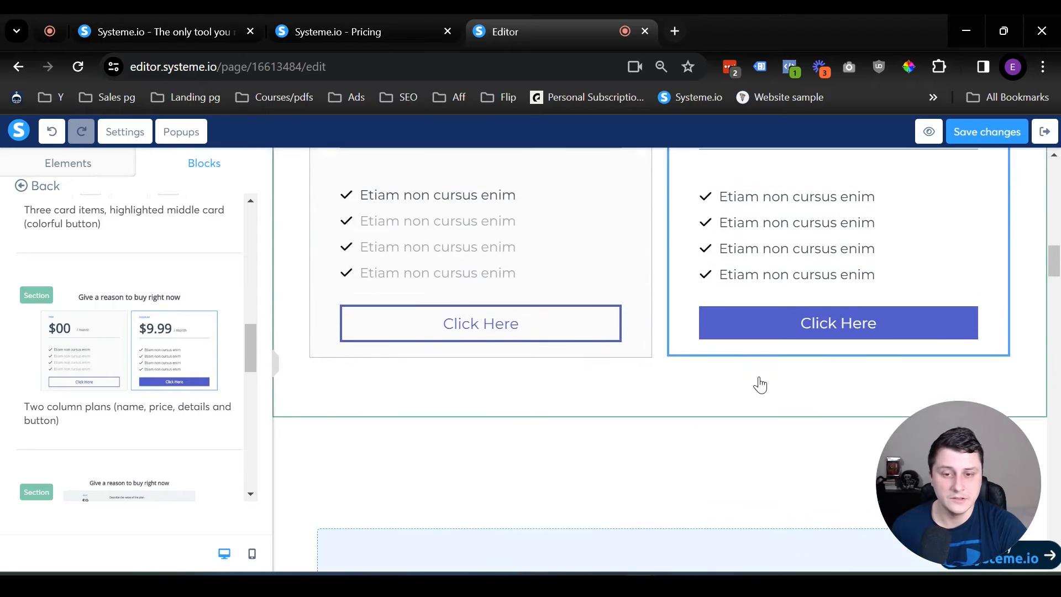
pyautogui.scroll(1, 777, 376)
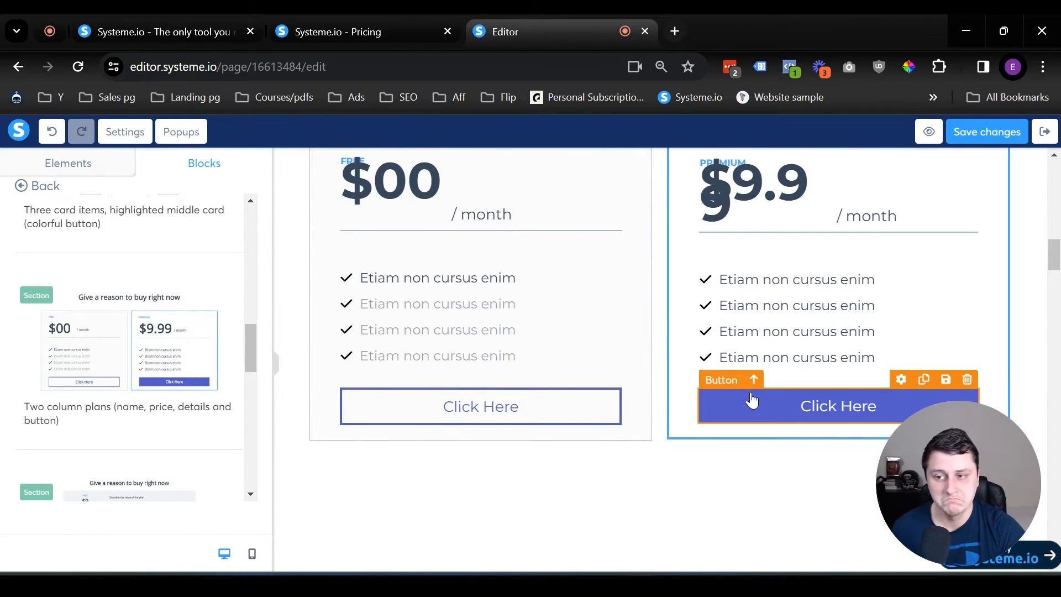
# Step: Look through the Team presentation blocks, and return to the block categories
pyautogui.click(31, 188)
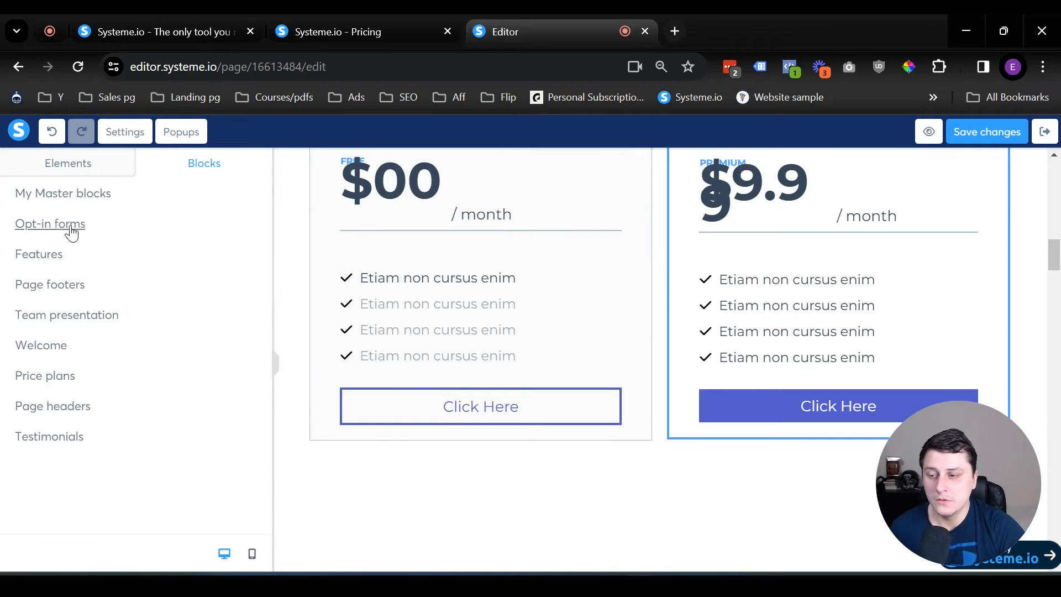
pyautogui.click(130, 312)
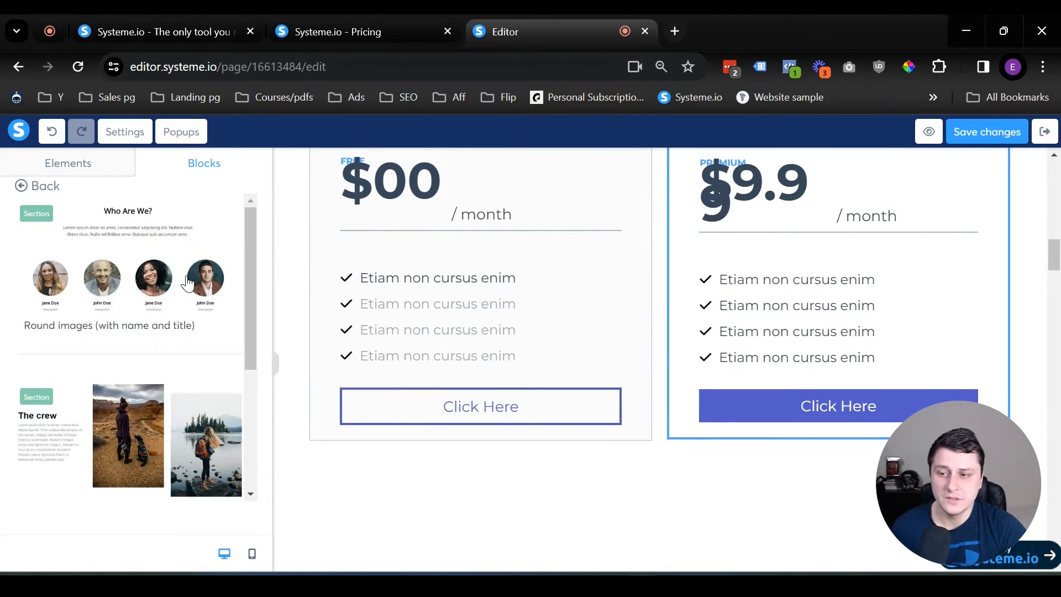
pyautogui.scroll(-3, 263, 334)
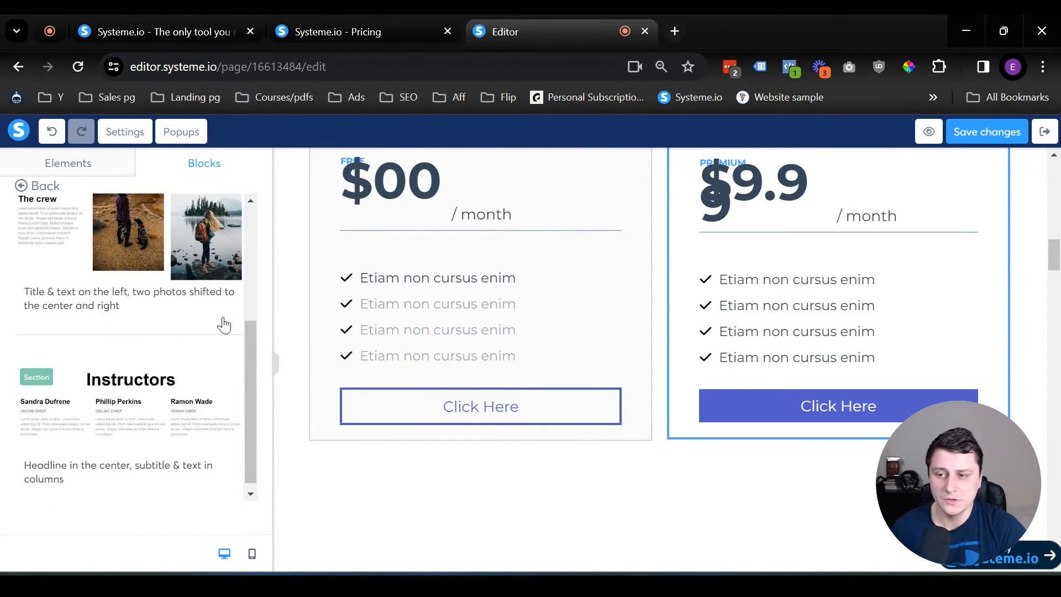
pyautogui.scroll(4, 114, 464)
pyautogui.click(24, 188)
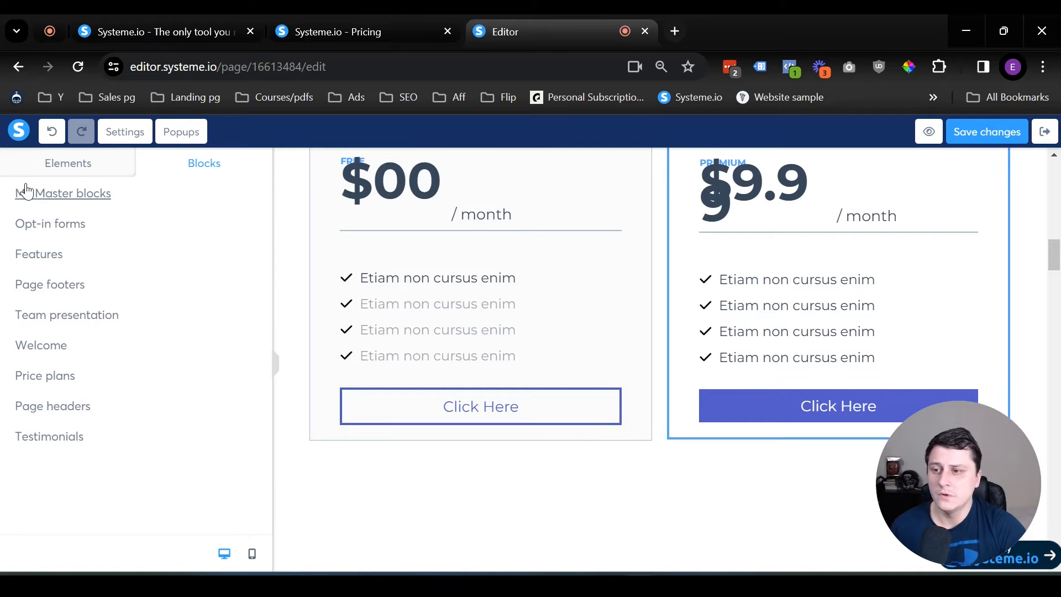
# Step: Insert the "Our services" features block, Card items (icon, title, text, button), below the price plans section, and look it over
pyautogui.click(65, 252)
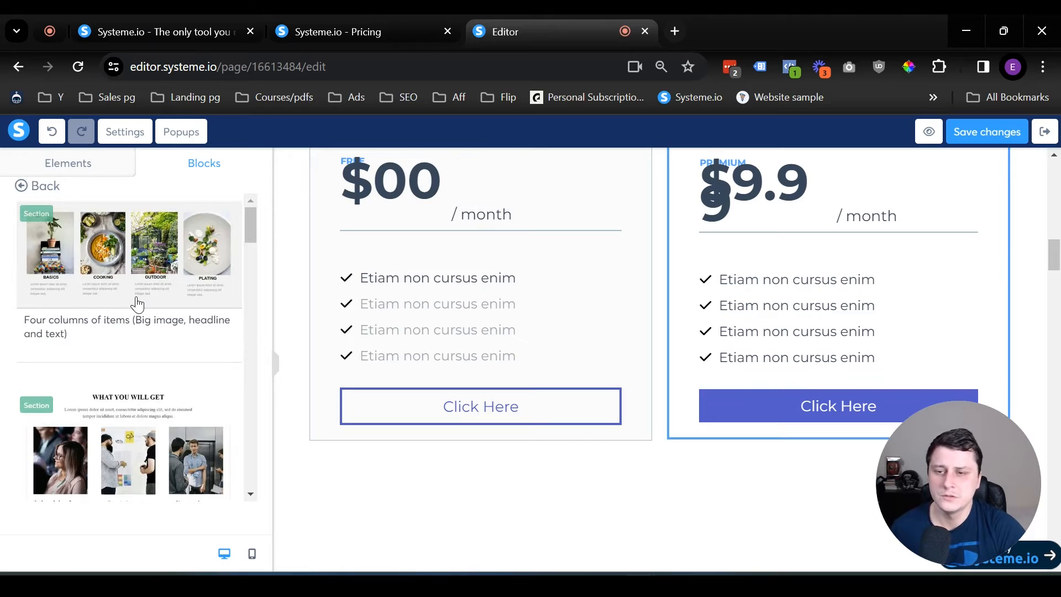
pyautogui.scroll(-5, 135, 300)
pyautogui.moveTo(251, 310); pyautogui.dragTo(248, 431)
pyautogui.moveTo(198, 335); pyautogui.dragTo(573, 287)
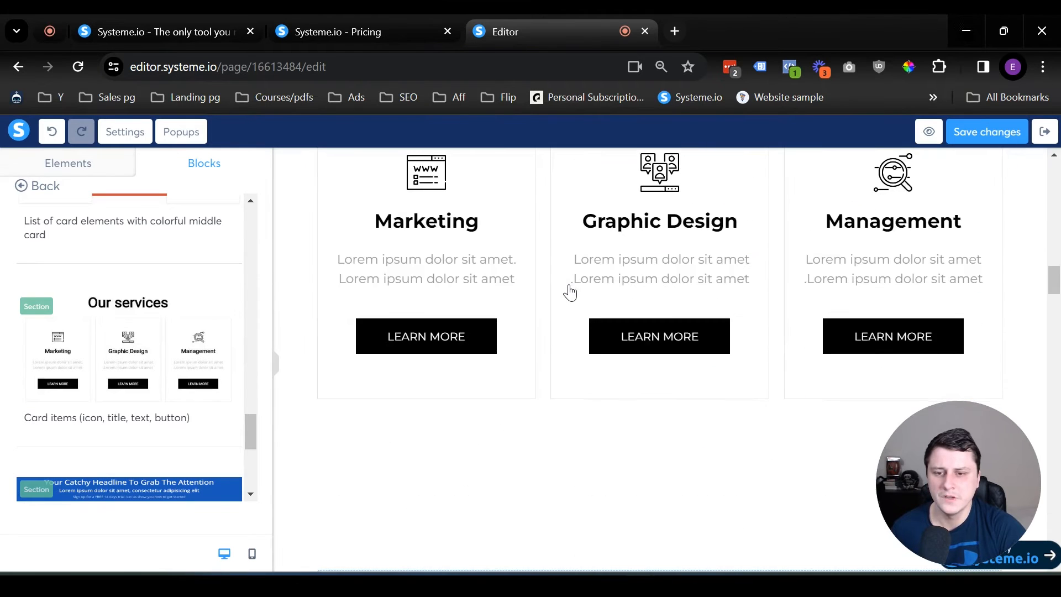
pyautogui.scroll(3, 572, 300)
pyautogui.scroll(-3, 608, 310)
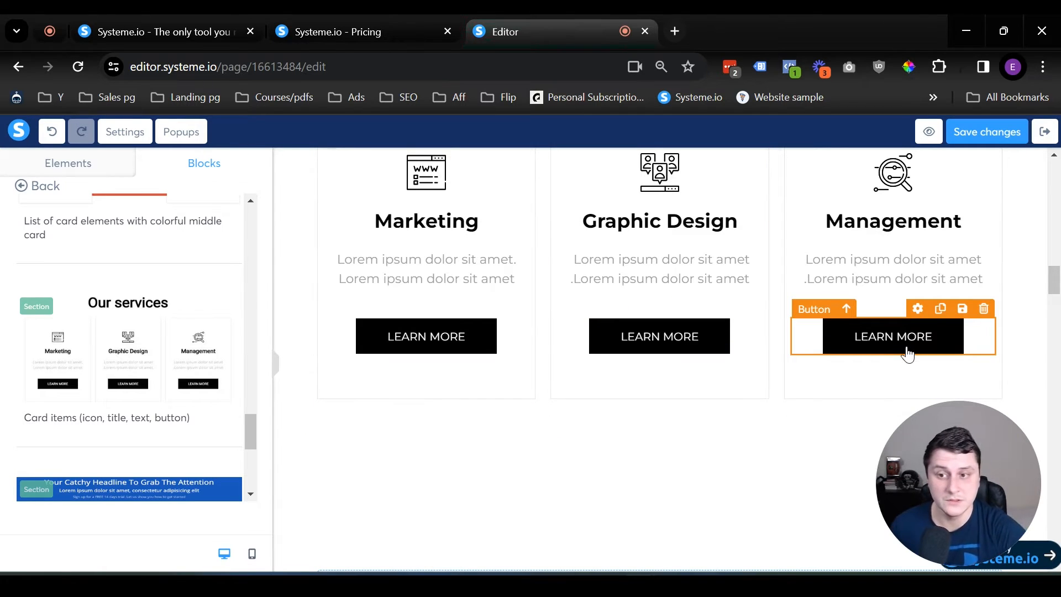
pyautogui.scroll(4, 908, 355)
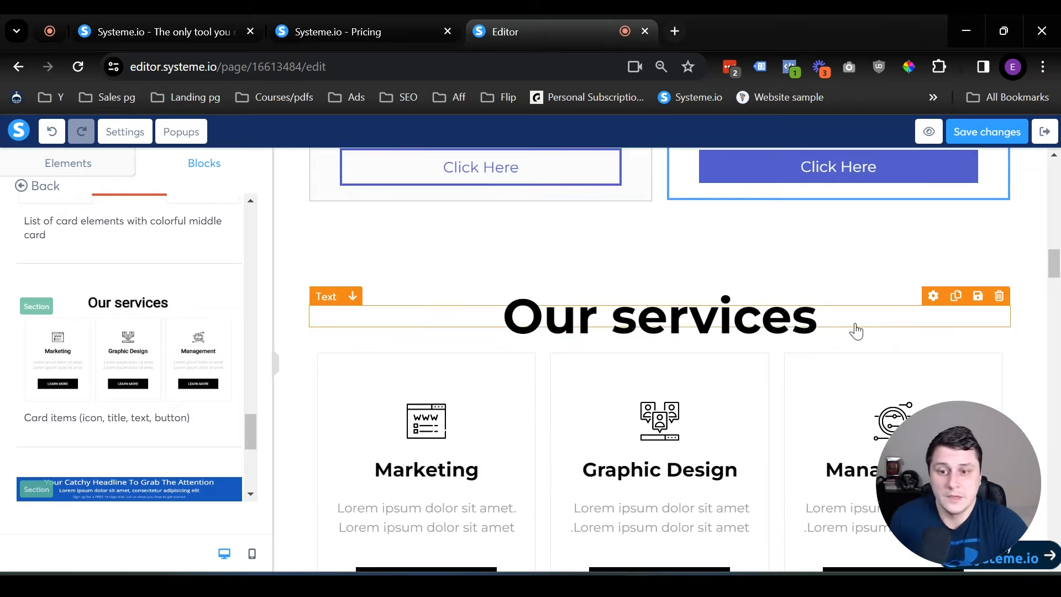
# Step: Insert the features block "Three columns of items (icon, headline, text & button)" between the price plans and "Our services" sections
pyautogui.scroll(-3, 746, 351)
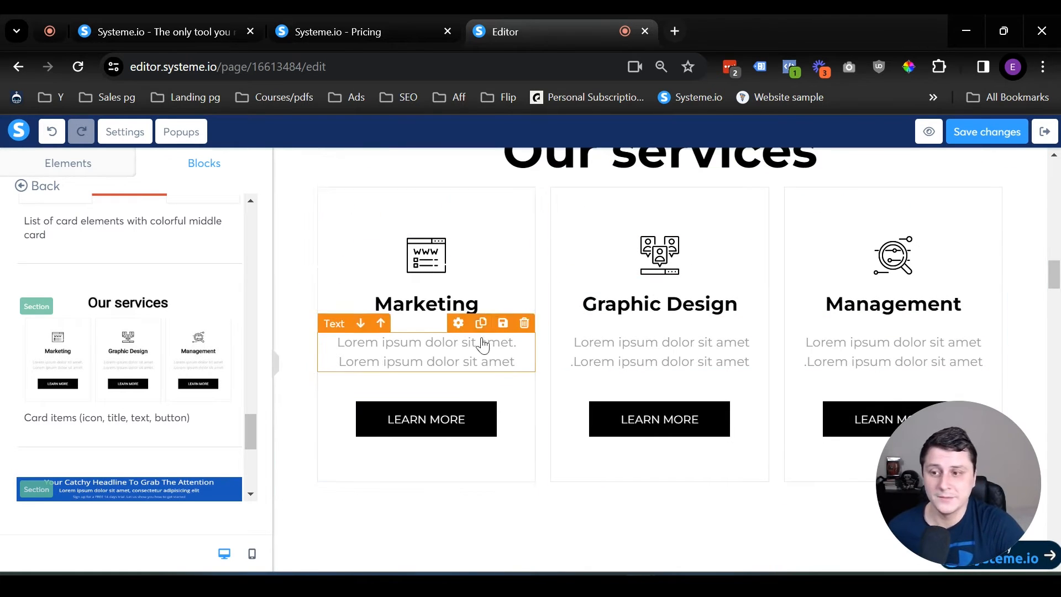
pyautogui.scroll(2, 480, 344)
pyautogui.scroll(6, 166, 307)
pyautogui.scroll(5, 144, 303)
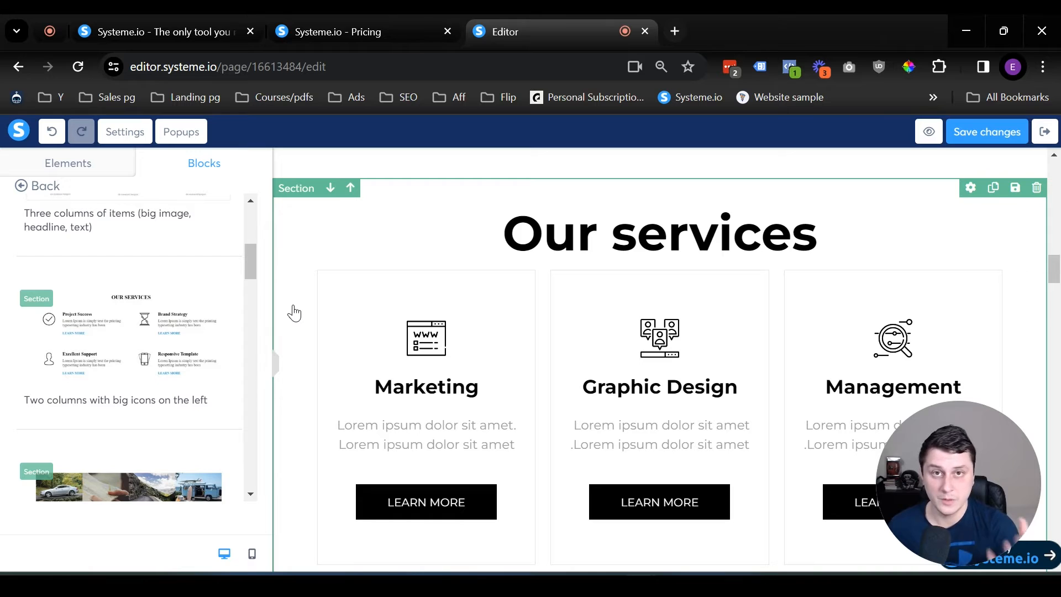
pyautogui.scroll(-8, 105, 325)
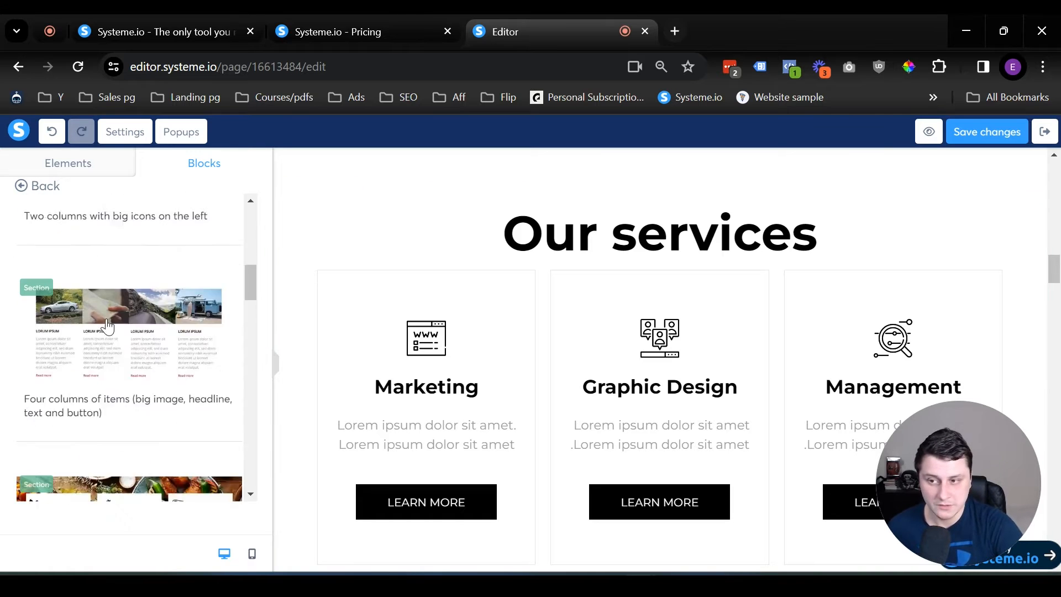
pyautogui.moveTo(254, 322); pyautogui.dragTo(569, 201)
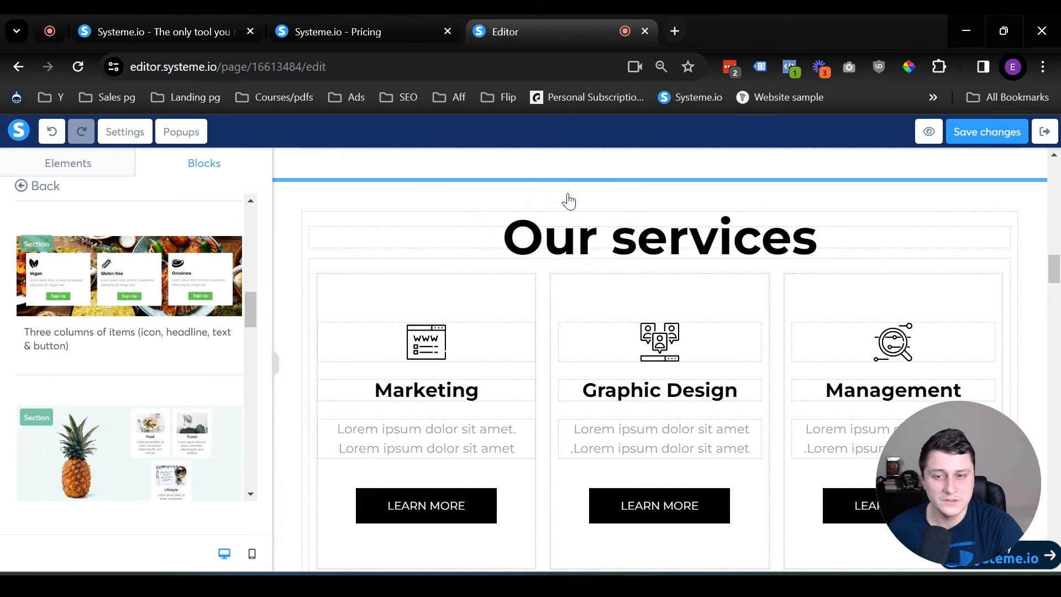
pyautogui.scroll(1, 618, 297)
pyautogui.scroll(-2, 617, 300)
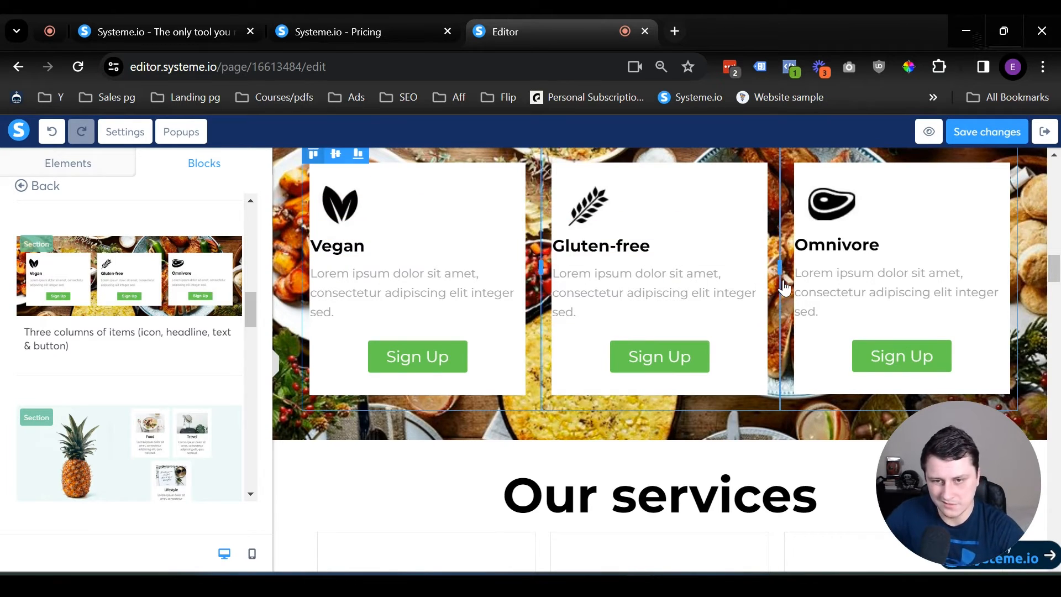
pyautogui.scroll(6, 785, 288)
# Step: Insert the opt-in form block "Image and social media icons on the left, Headline and form on the right" above the "Explore the Universe Today!" section
pyautogui.click(47, 184)
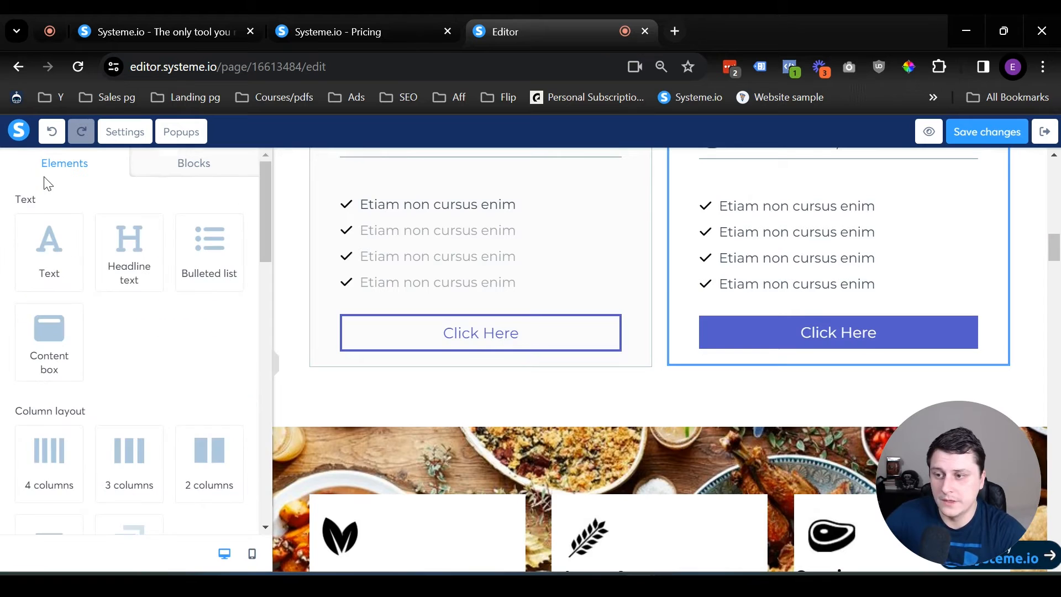
pyautogui.click(233, 174)
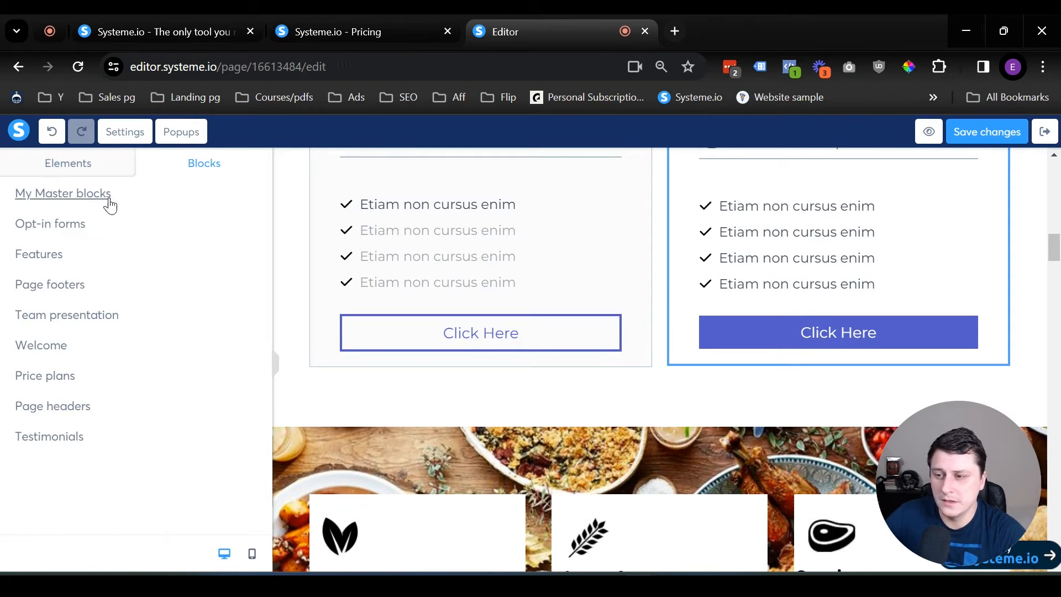
pyautogui.click(89, 228)
pyautogui.scroll(4, 687, 325)
pyautogui.scroll(10, 688, 325)
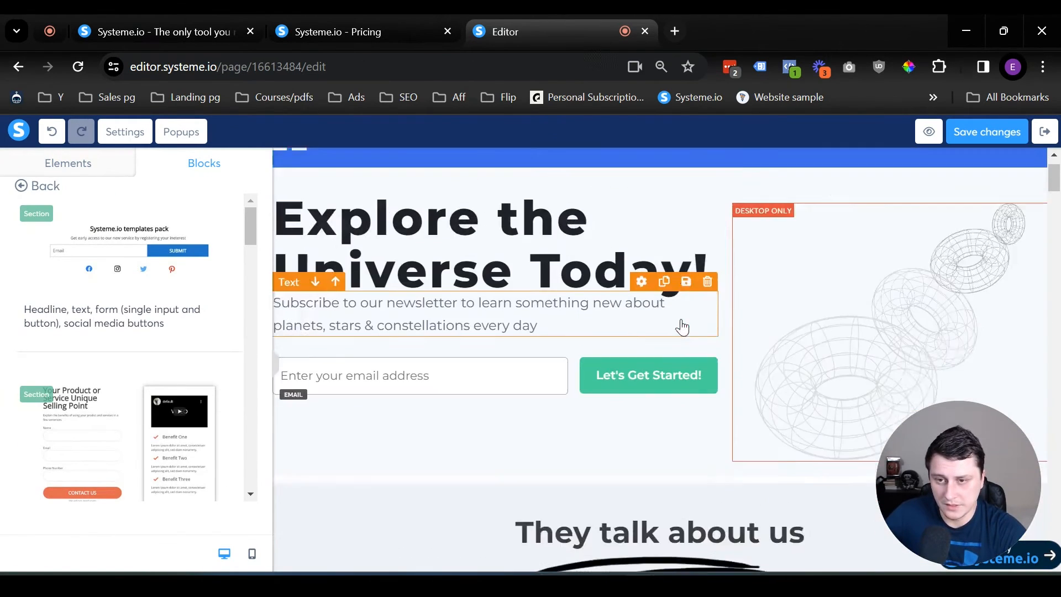
pyautogui.scroll(-6, 166, 414)
pyautogui.moveTo(83, 310); pyautogui.dragTo(627, 250)
pyautogui.scroll(-6, 798, 350)
pyautogui.scroll(6, 800, 350)
pyautogui.scroll(-3, 808, 353)
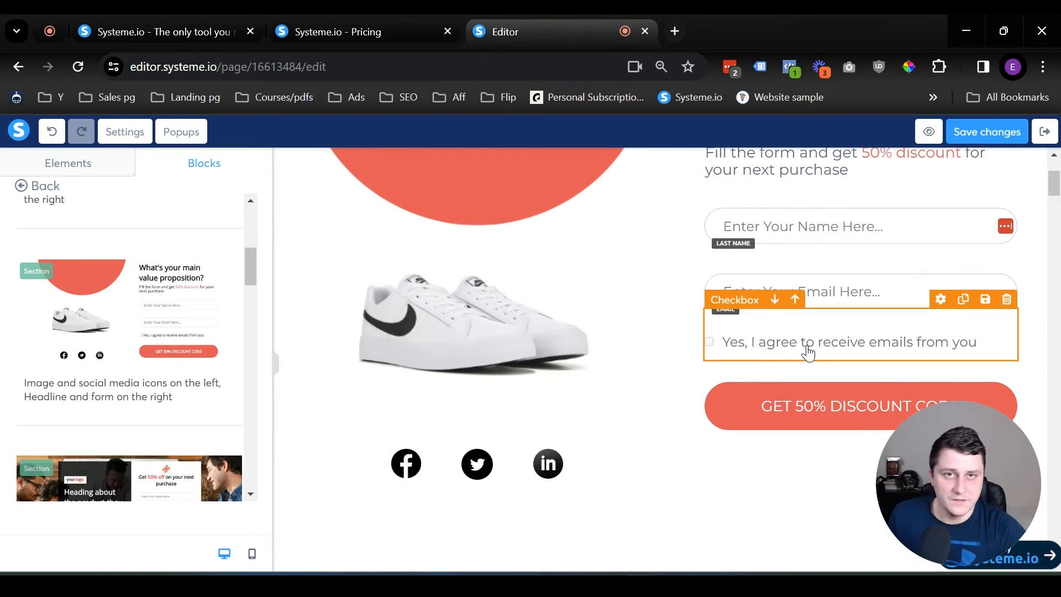
pyautogui.scroll(2, 808, 352)
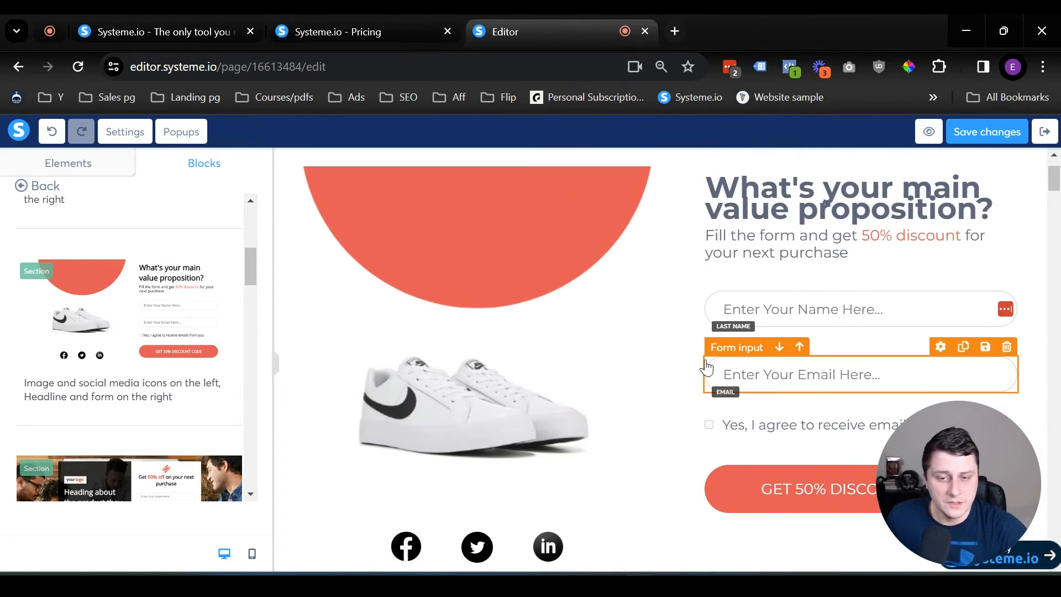
# Step: Insert the Welcome block "Card item (title, text and button) on background image" above the opt-in form section
pyautogui.click(35, 186)
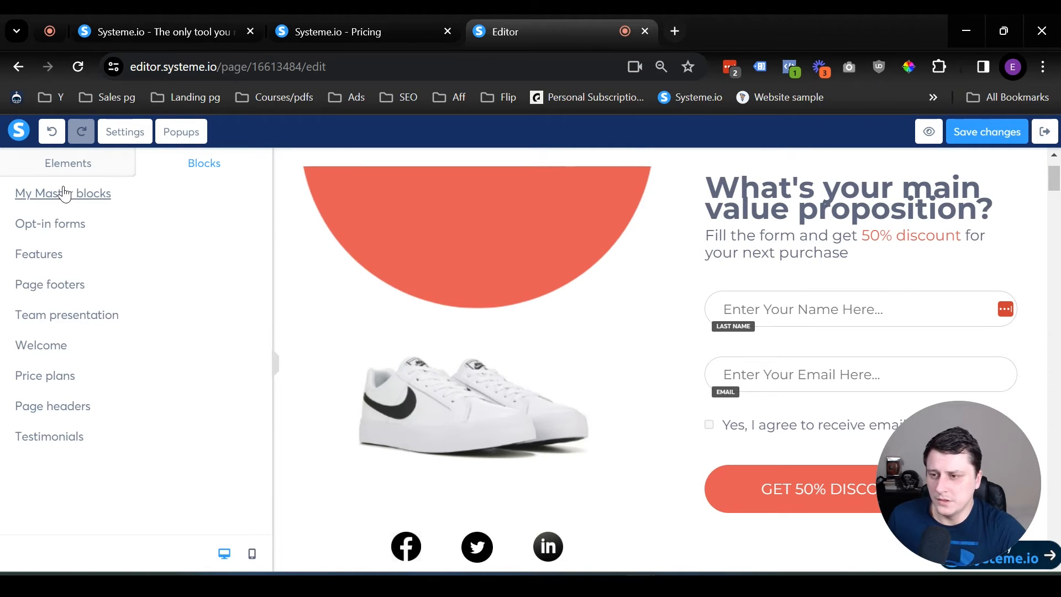
pyautogui.click(61, 347)
pyautogui.scroll(-10, 146, 347)
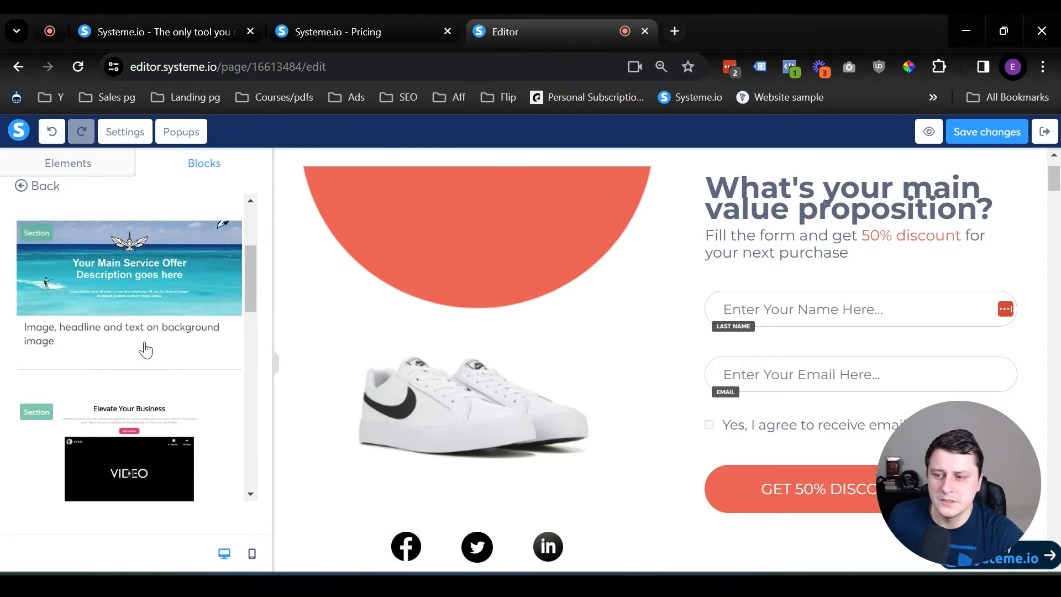
pyautogui.moveTo(250, 335); pyautogui.dragTo(250, 340)
pyautogui.moveTo(175, 310); pyautogui.dragTo(512, 172)
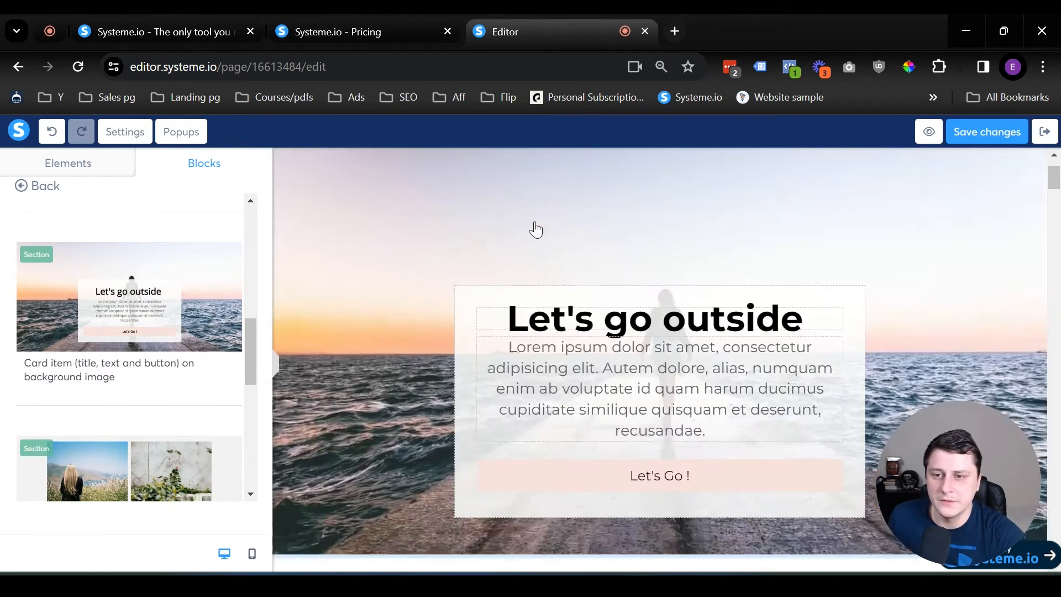
# Step: Insert the Welcome block "Big headline, text, button and video" directly below the page header, and look it over
pyautogui.scroll(6, 232, 343)
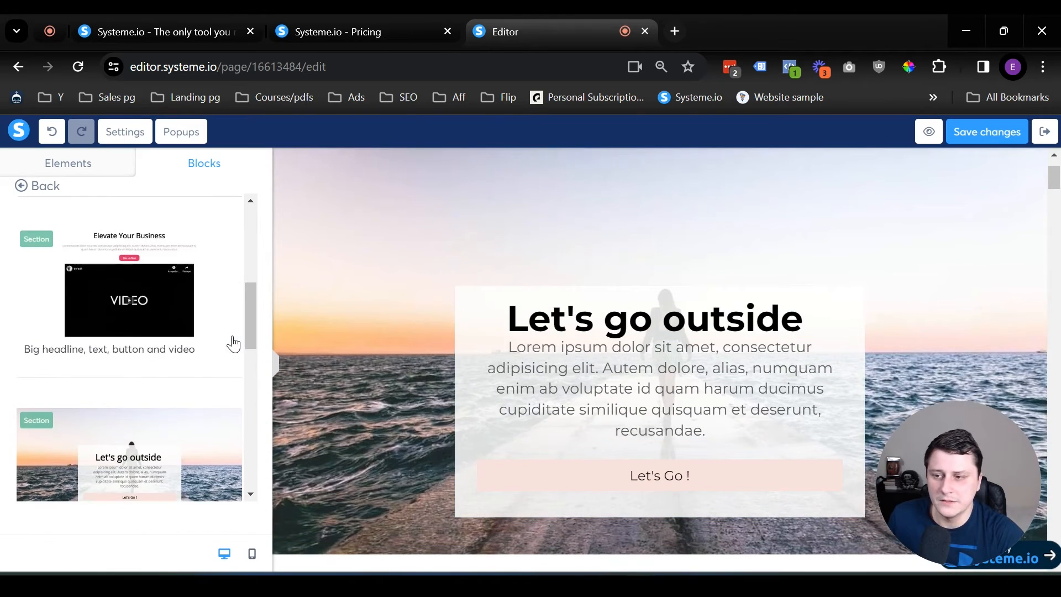
pyautogui.scroll(-3, 172, 356)
pyautogui.moveTo(119, 320); pyautogui.dragTo(636, 176)
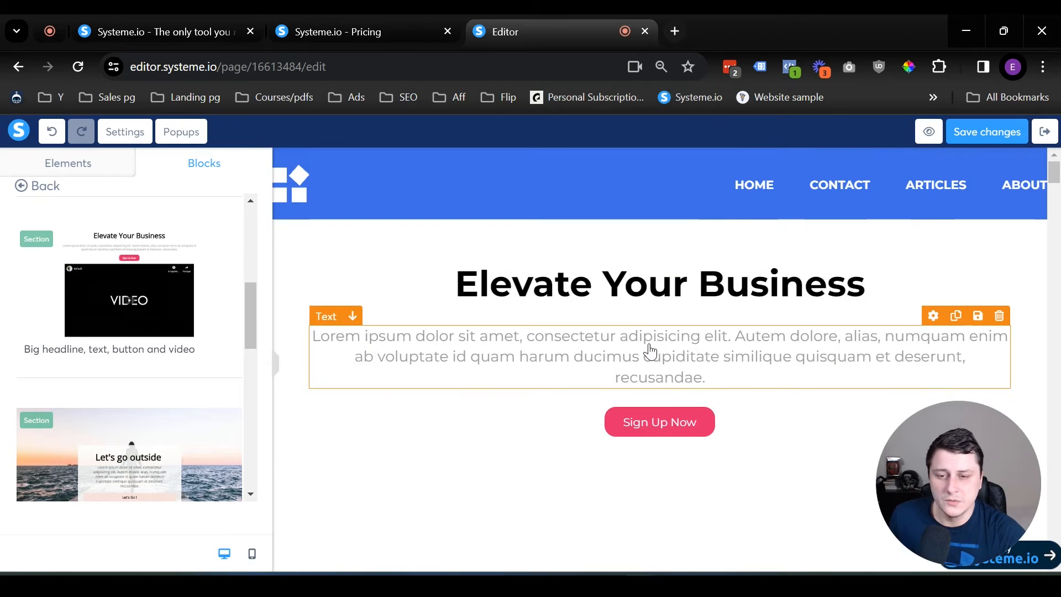
pyautogui.scroll(-5, 663, 383)
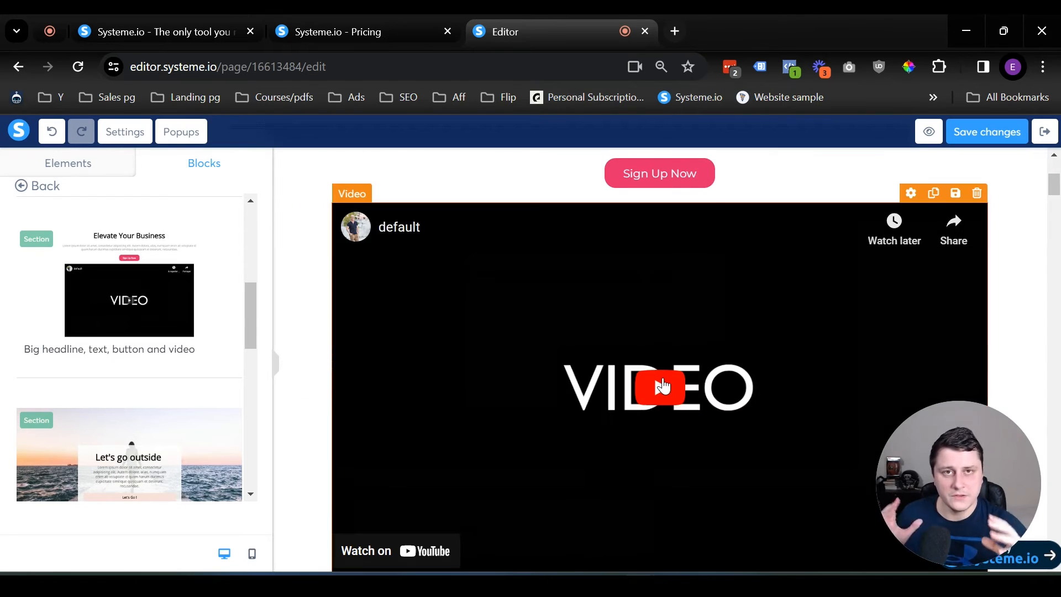
pyautogui.scroll(-3, 662, 386)
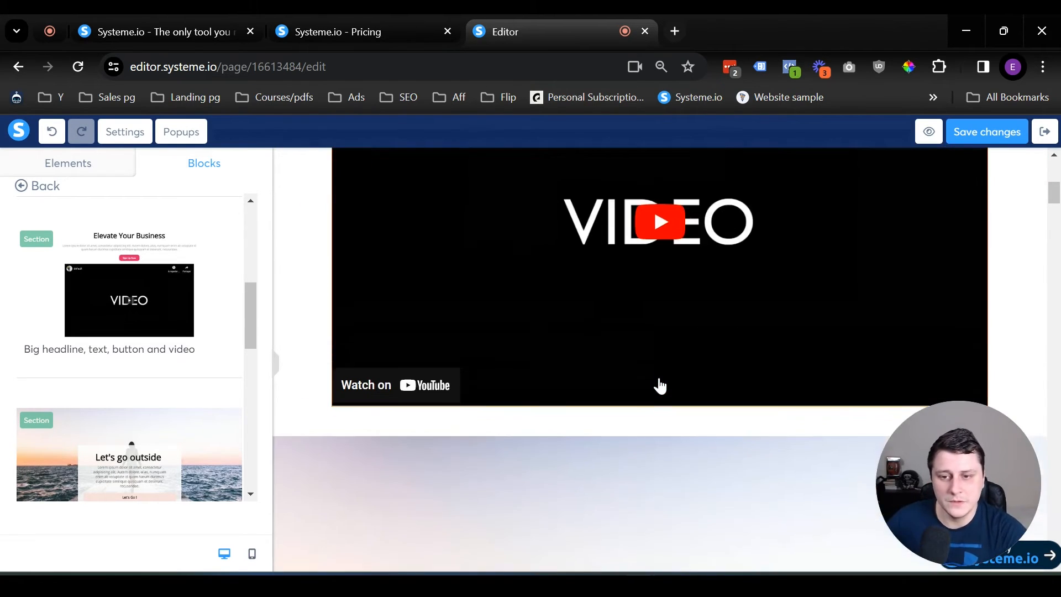
pyautogui.scroll(8, 658, 386)
pyautogui.scroll(-10, 641, 354)
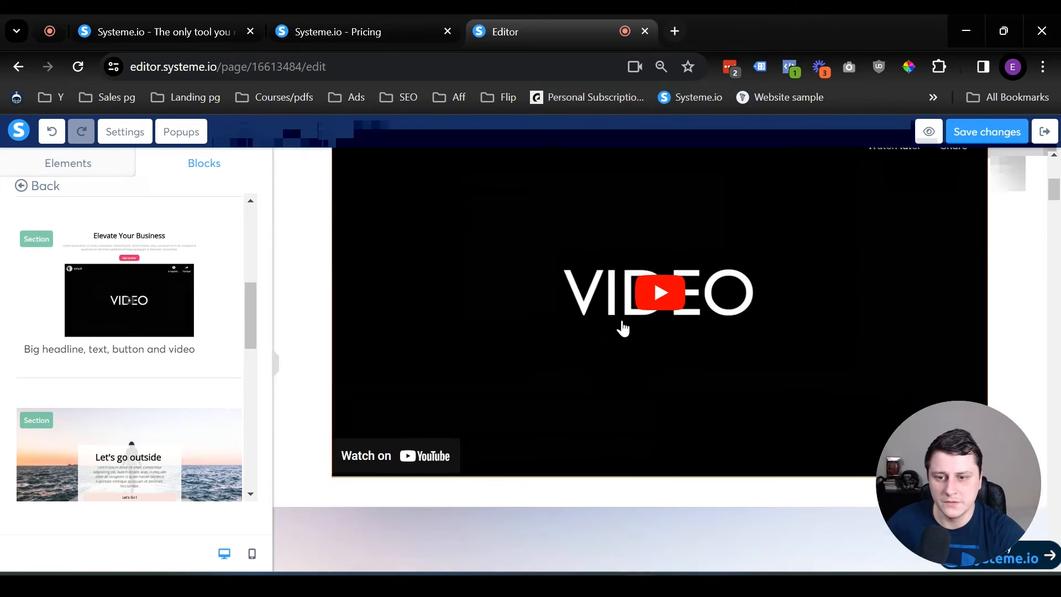
# Step: Move the Vegan card's Sign Up button into the Gluten-free card, and duplicate a Sign Up button there
pyautogui.scroll(-20, 630, 326)
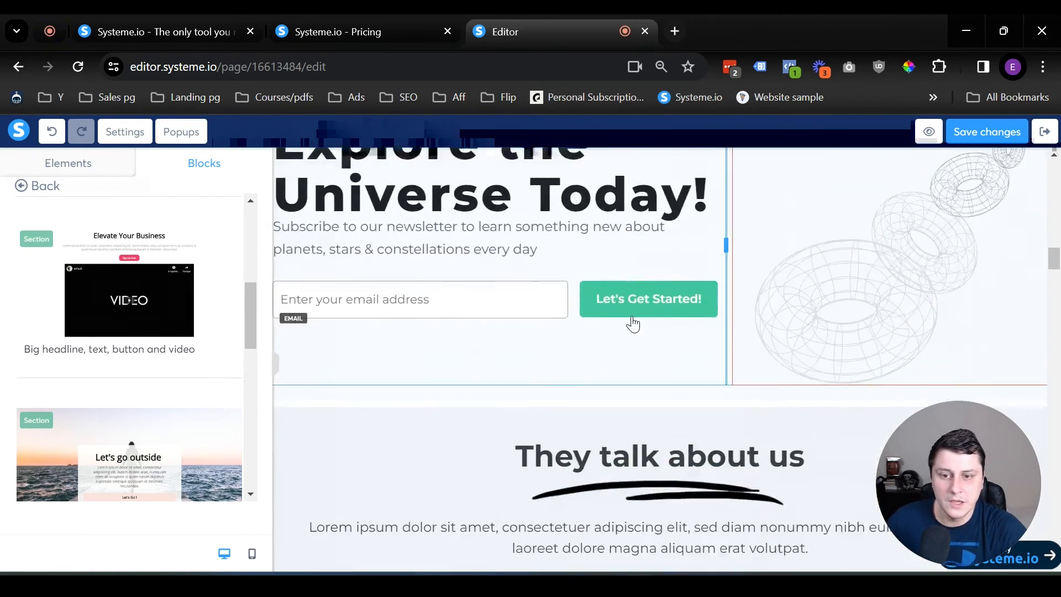
pyautogui.scroll(-10, 636, 325)
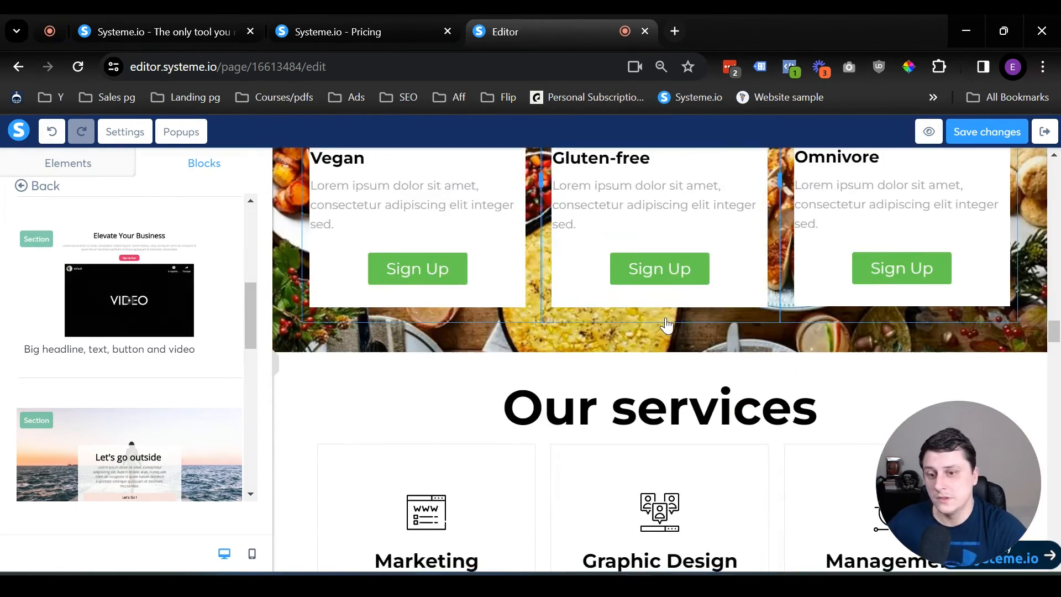
pyautogui.scroll(5, 562, 452)
pyautogui.scroll(-3, 562, 452)
pyautogui.moveTo(436, 433); pyautogui.dragTo(726, 431)
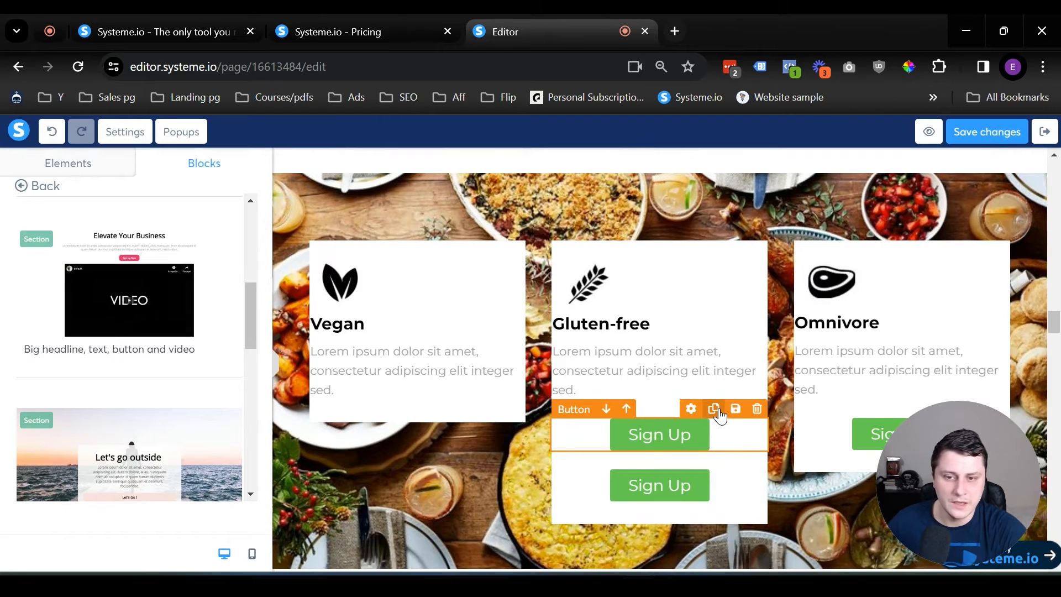
pyautogui.click(713, 409)
pyautogui.scroll(-3, 741, 375)
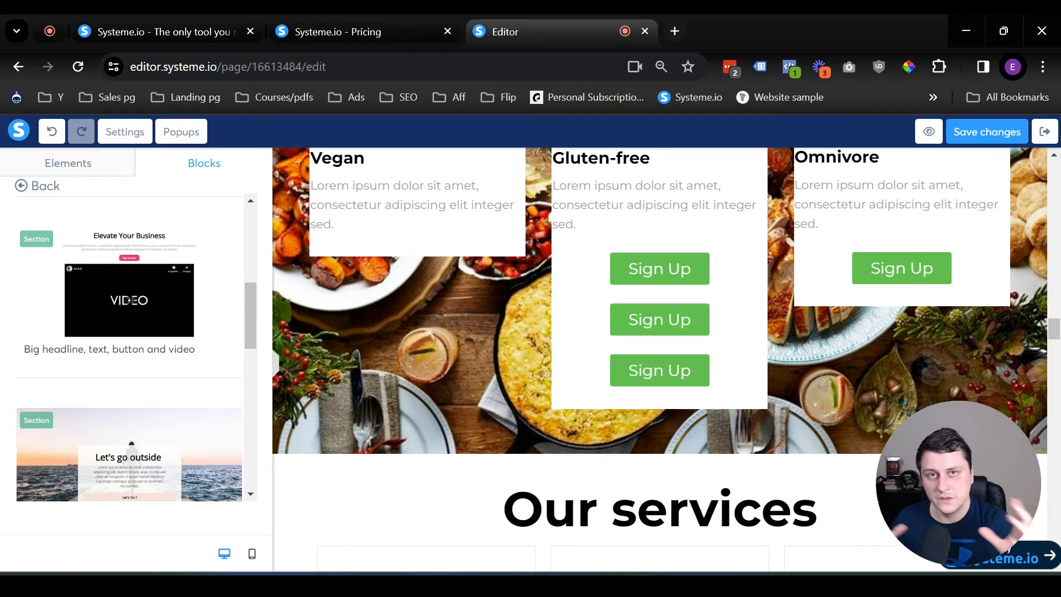
# Step: Set the lowest Sign Up button in the Gluten-free card to the Open URL action, and save the page
pyautogui.click(677, 377)
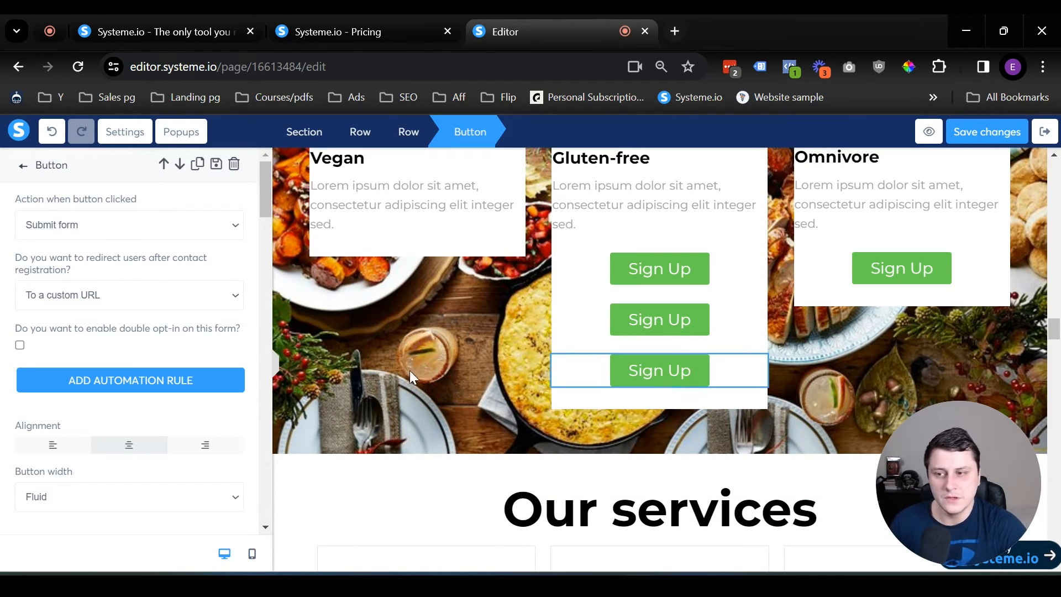
pyautogui.click(102, 232)
pyautogui.press('Escape')
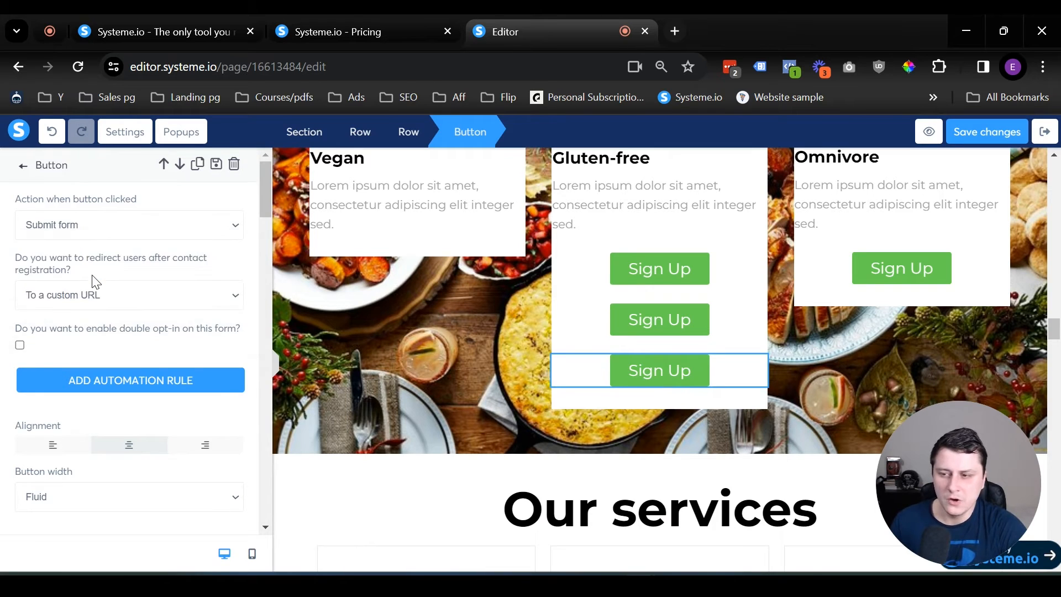
pyautogui.press('Down')
pyautogui.click(78, 285)
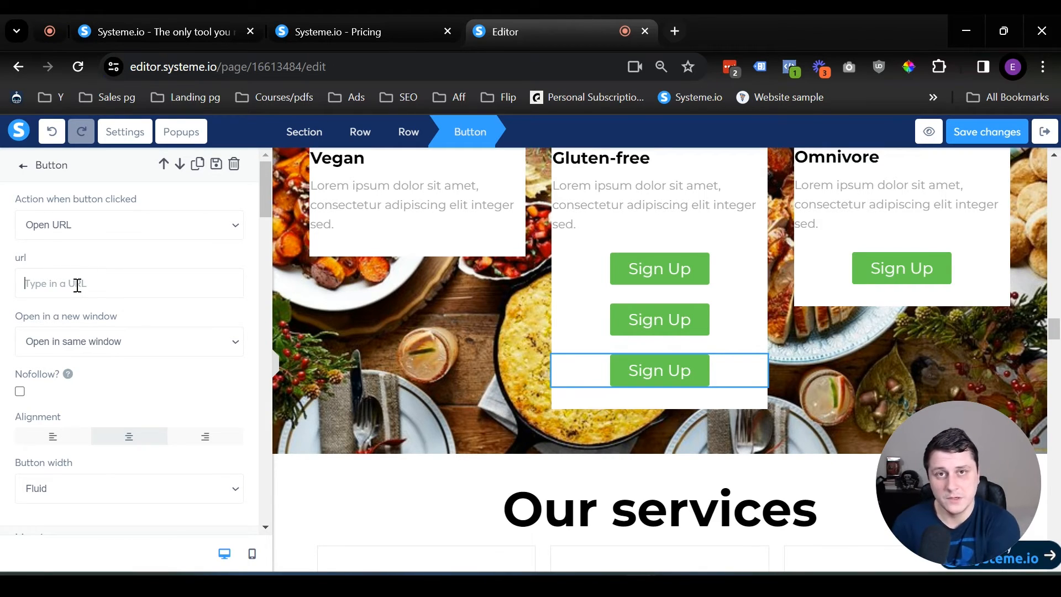
pyautogui.click(959, 141)
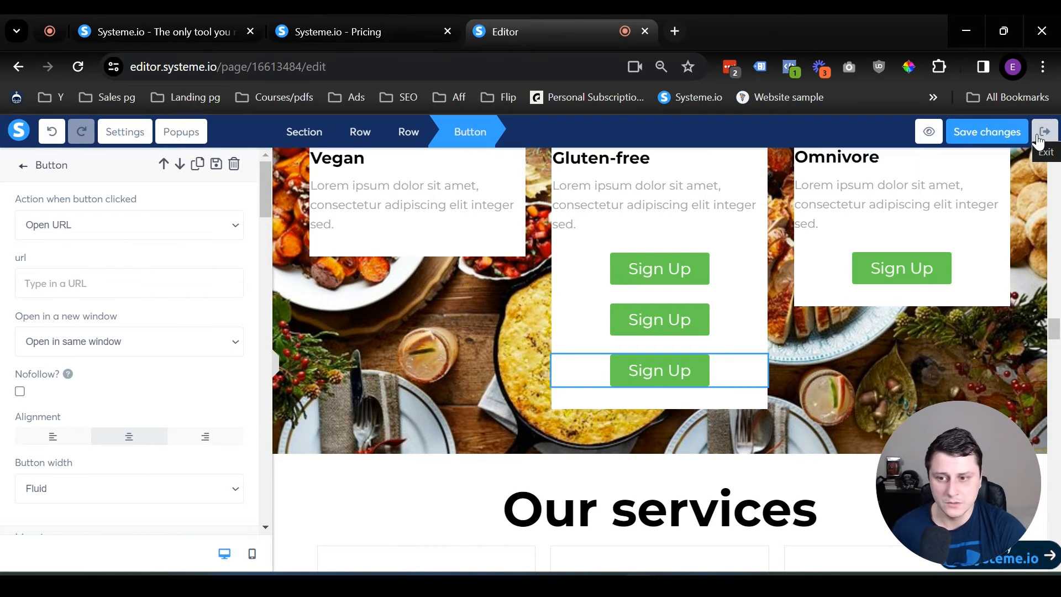
# Step: Check the blog and blog post limits of the lowest plan on the systeme.io pricing page
pyautogui.click(384, 32)
pyautogui.scroll(-5, 395, 263)
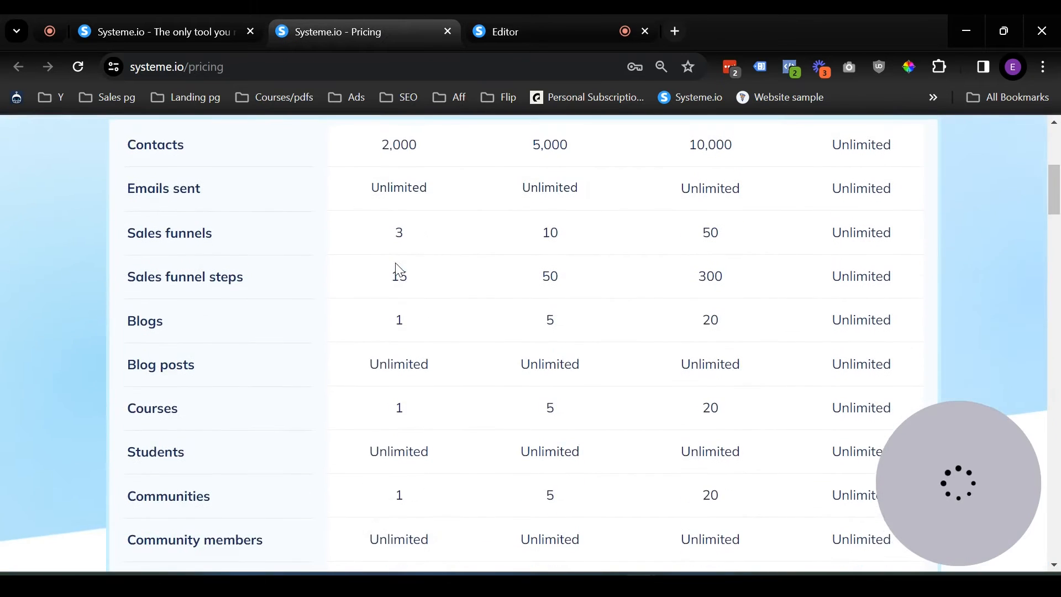
pyautogui.scroll(-2, 396, 265)
pyautogui.moveTo(385, 276); pyautogui.dragTo(434, 292)
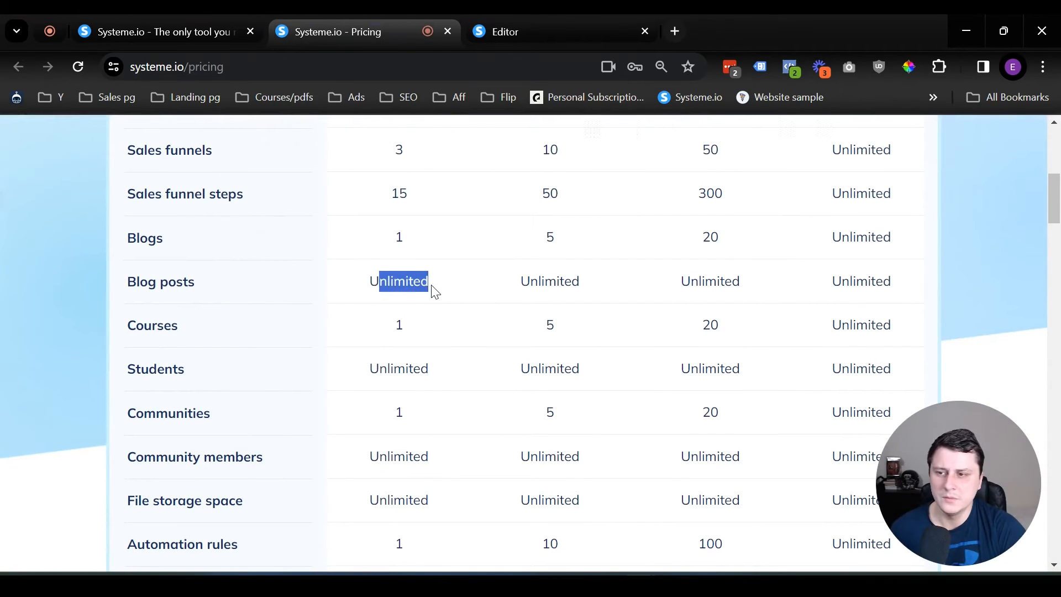
pyautogui.moveTo(381, 236); pyautogui.dragTo(409, 243)
pyautogui.scroll(-2, 450, 284)
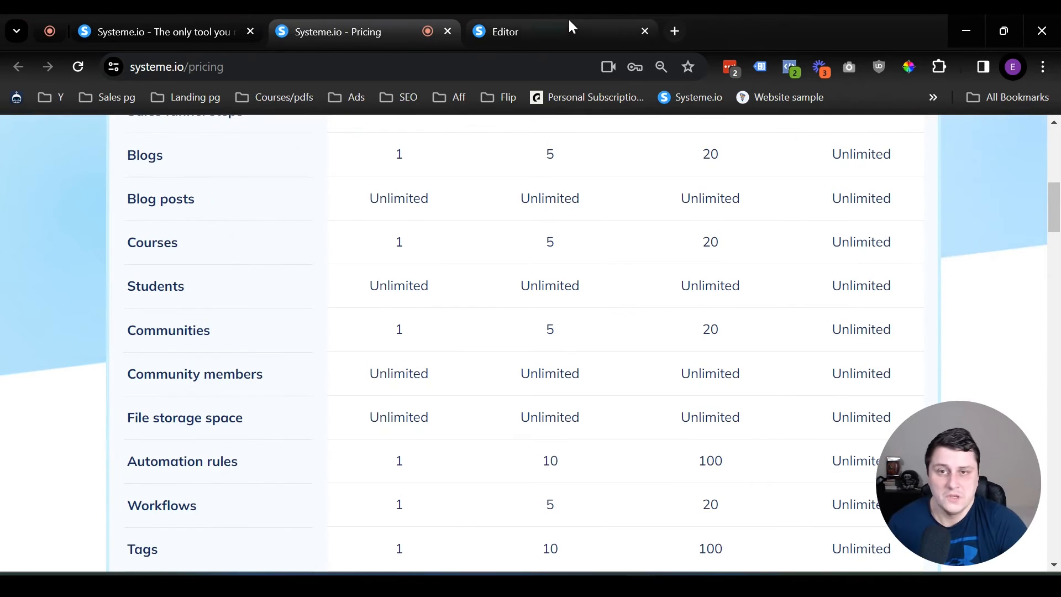
# Step: Switch back to the page editor, preview the home page, and look through all its sections
pyautogui.click(570, 22)
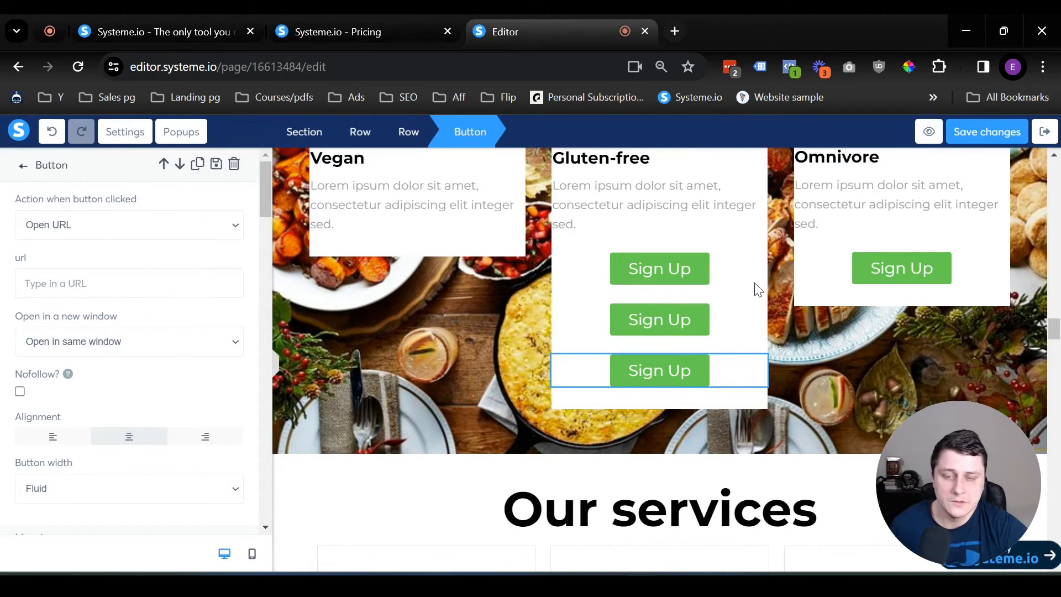
pyautogui.click(930, 135)
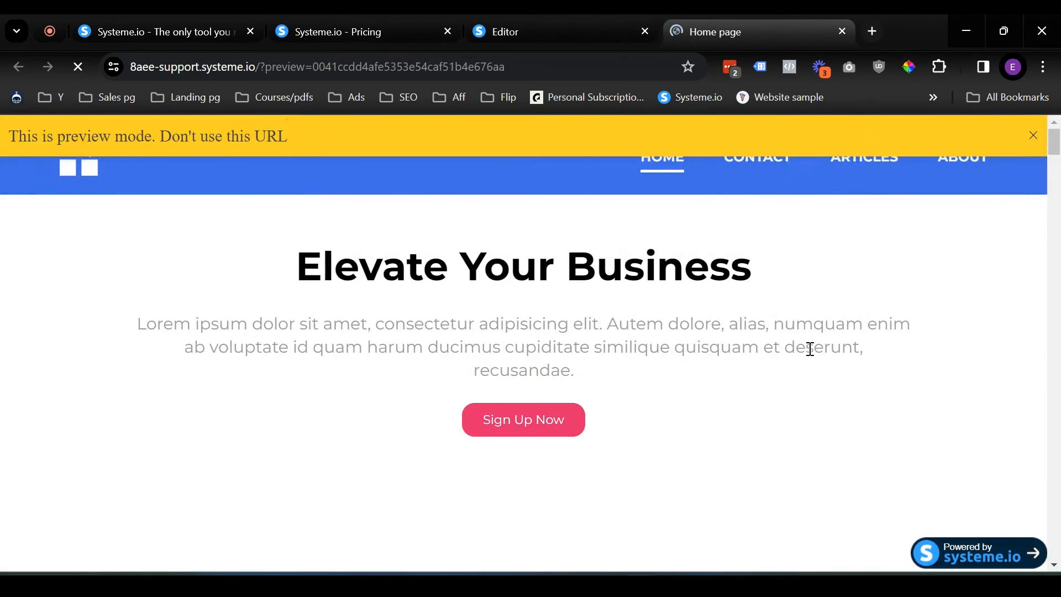
pyautogui.scroll(-8, 801, 349)
pyautogui.scroll(-20, 781, 348)
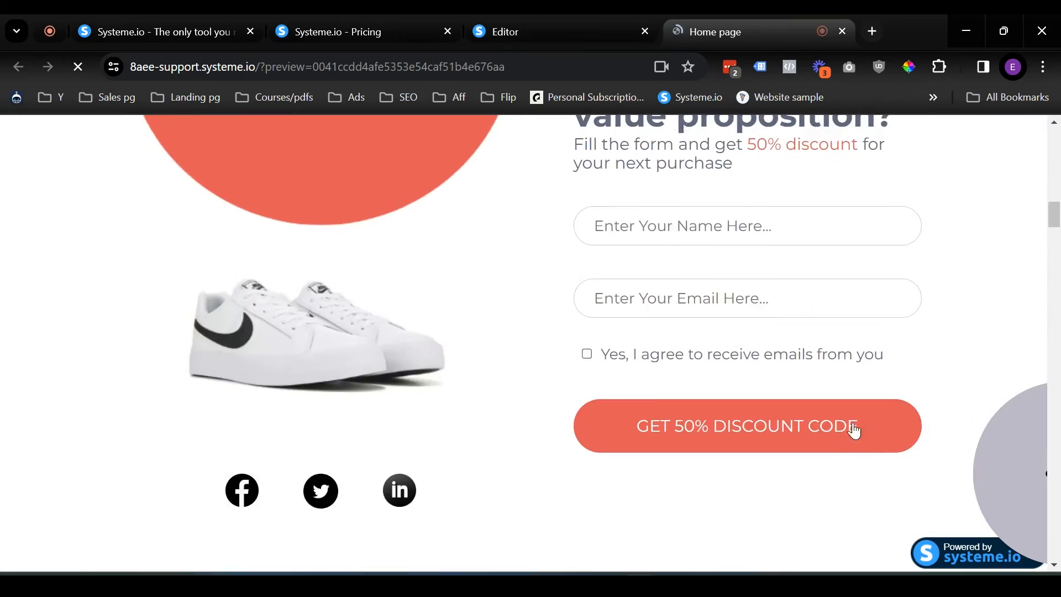
pyautogui.scroll(-20, 793, 427)
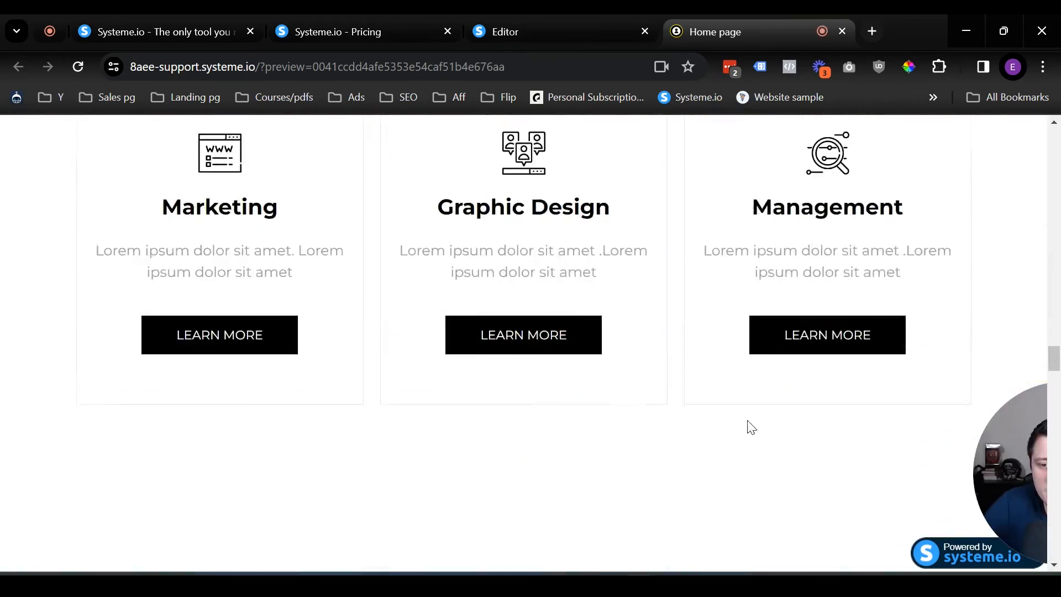
pyautogui.scroll(20, 772, 416)
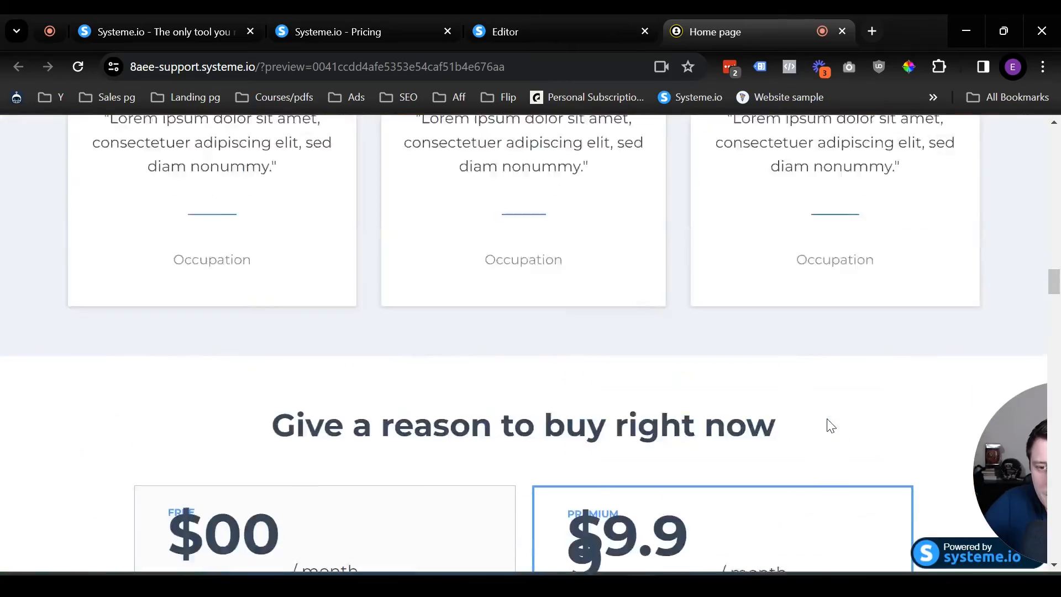
pyautogui.scroll(5, 850, 292)
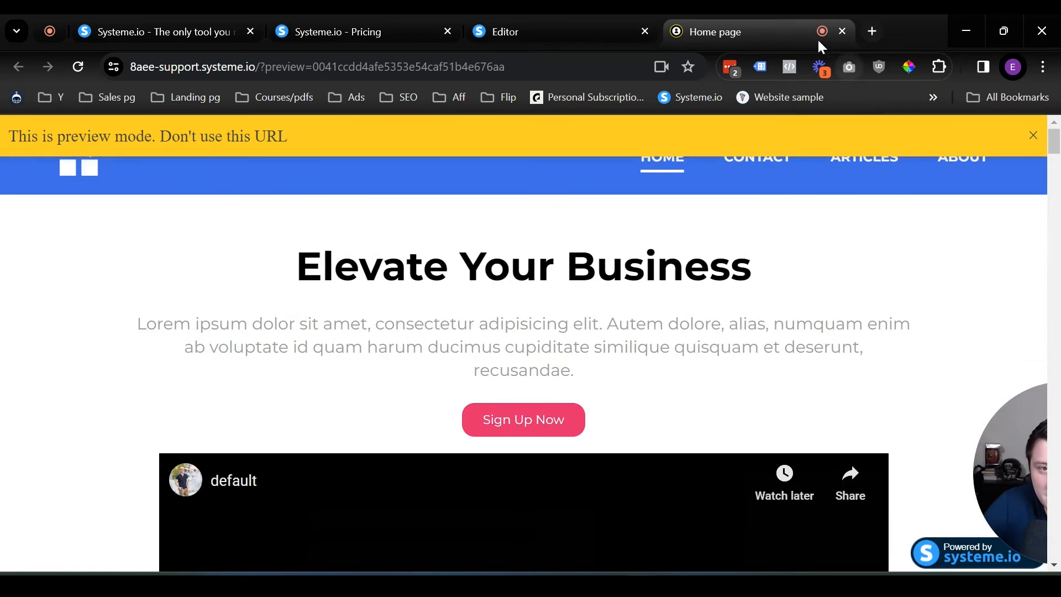
# Step: Close the home page preview and exit the page editor to return to the blog's list of pages
pyautogui.middleClick(778, 30)
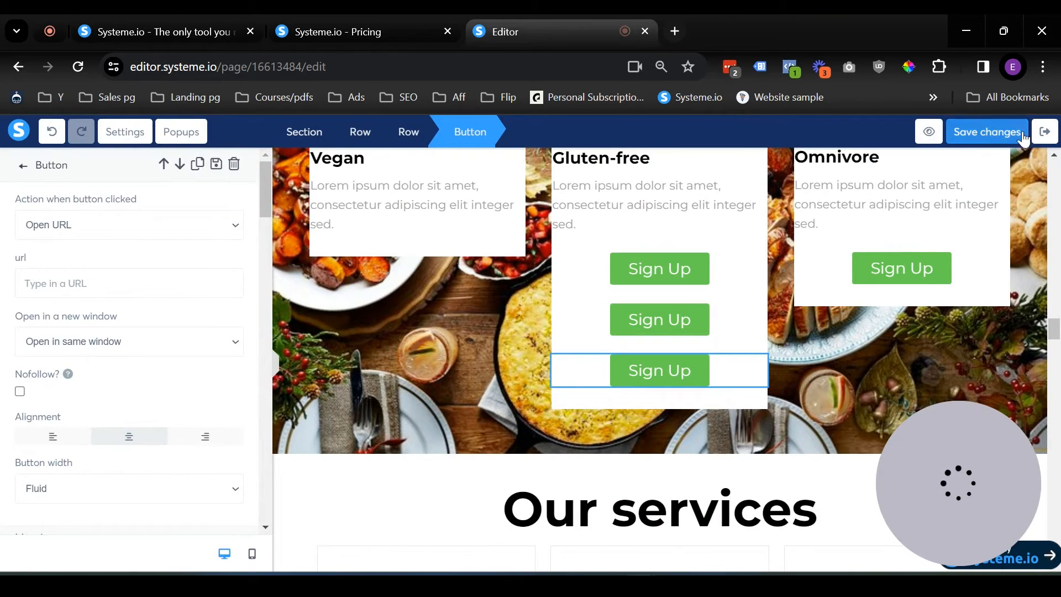
pyautogui.click(1045, 134)
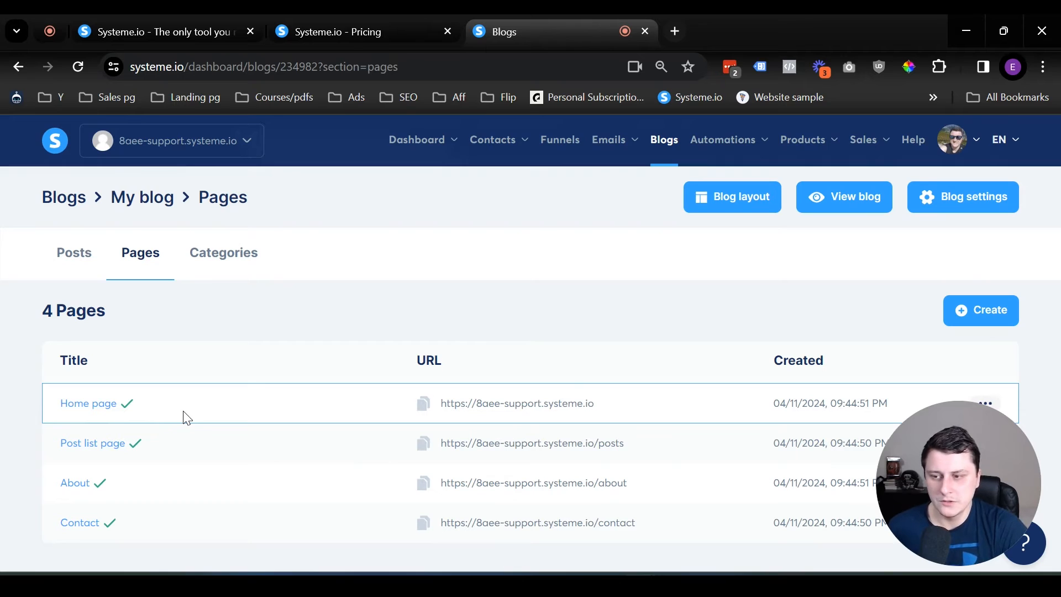
pyautogui.tripleClick(111, 443)
pyautogui.click(178, 457)
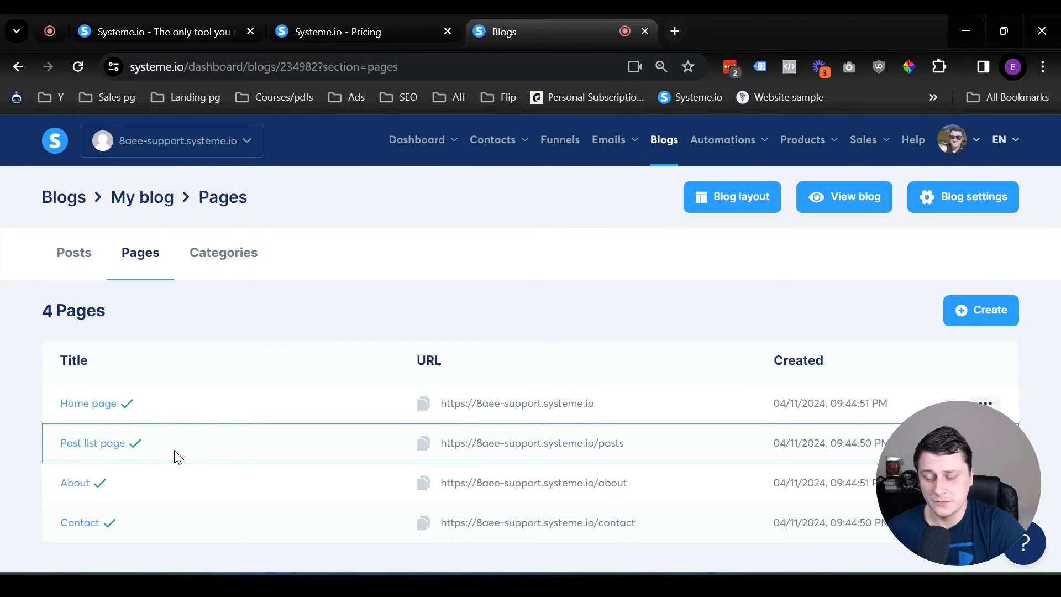
# Step: Open the Contact page in the editor, examine its contact form and the form elements available, and exit the editor
pyautogui.click(89, 525)
pyautogui.scroll(-2, 591, 329)
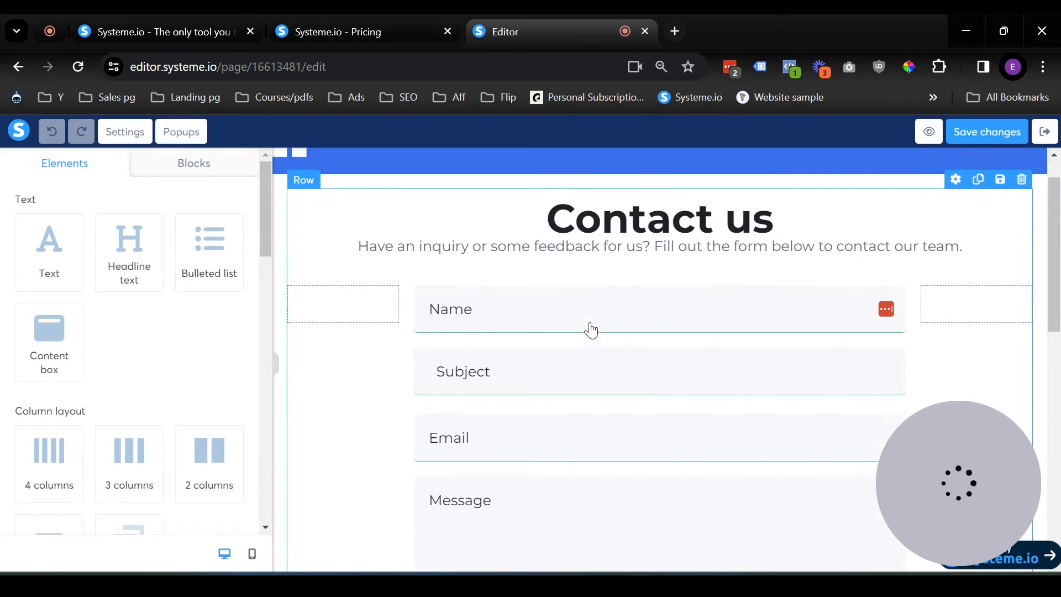
pyautogui.scroll(1, 592, 323)
pyautogui.scroll(1, 590, 322)
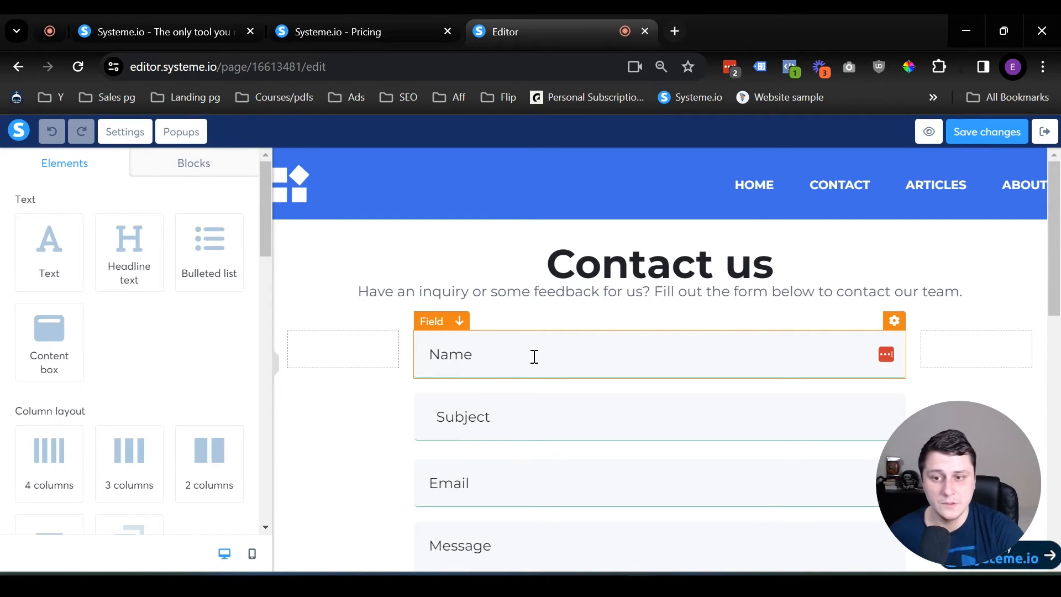
pyautogui.scroll(-2, 534, 357)
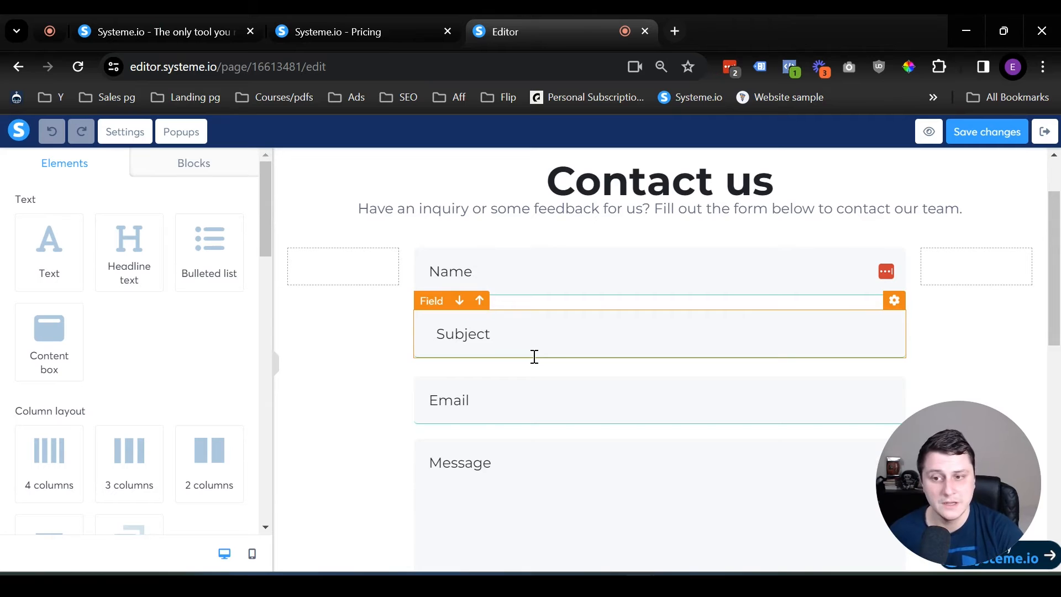
pyautogui.scroll(-6, 632, 258)
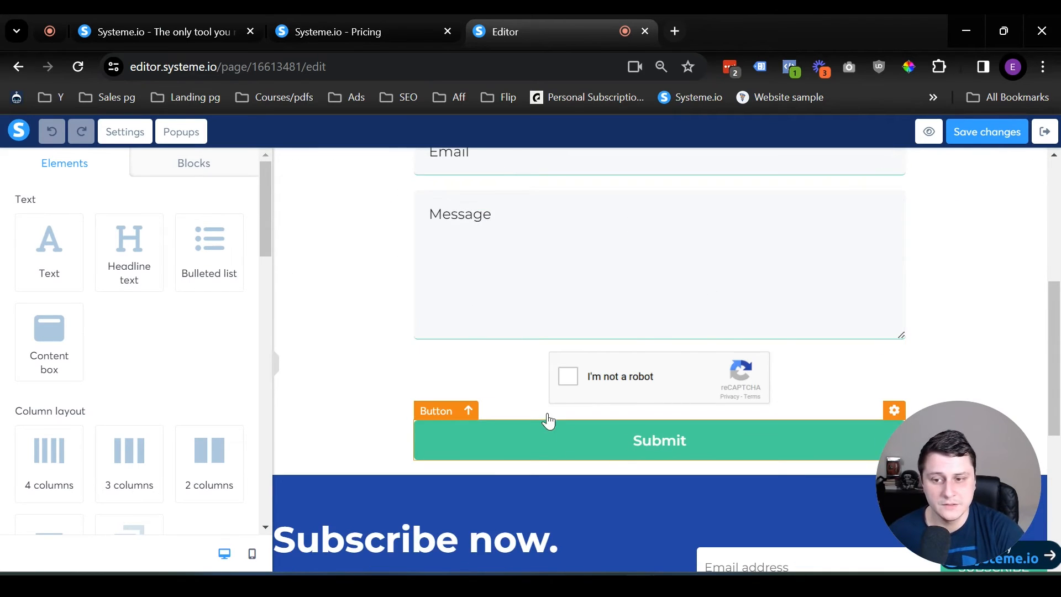
pyautogui.scroll(-4, 545, 419)
pyautogui.scroll(-8, 111, 425)
pyautogui.scroll(-4, 127, 428)
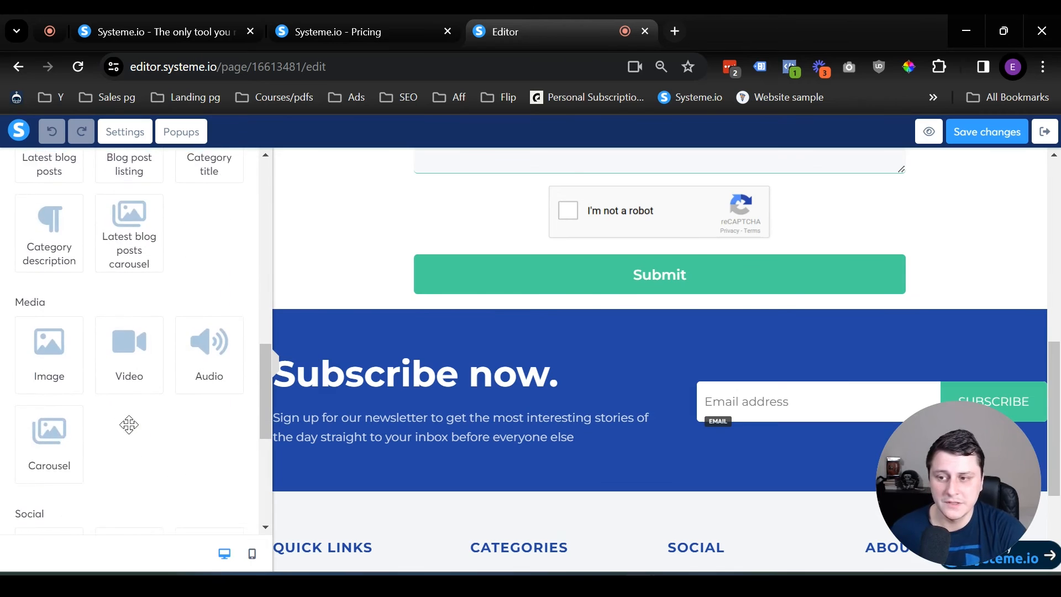
pyautogui.scroll(5, 126, 428)
pyautogui.scroll(10, 748, 405)
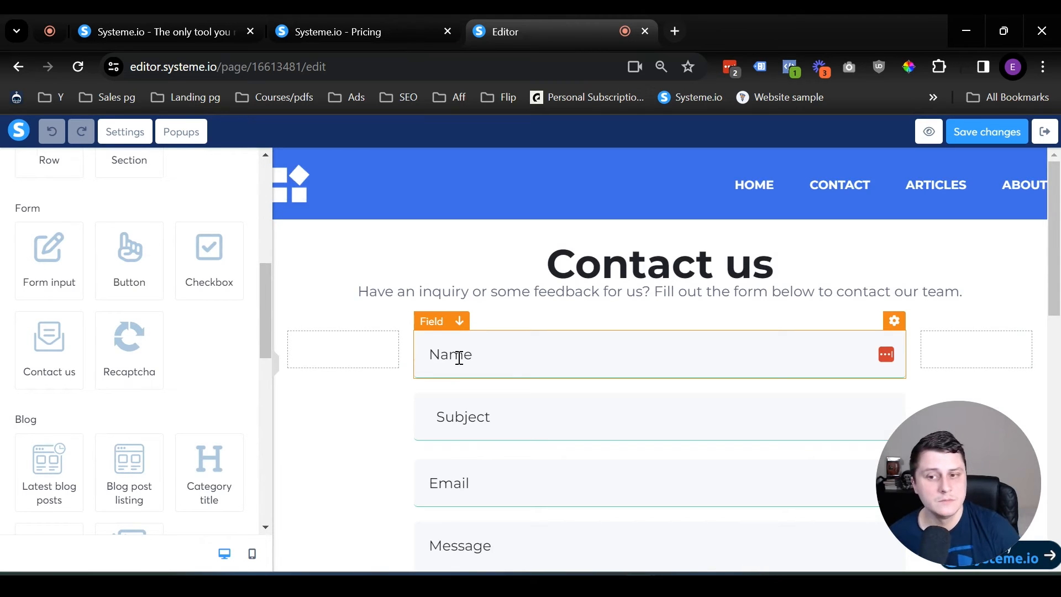
pyautogui.scroll(-3, 545, 419)
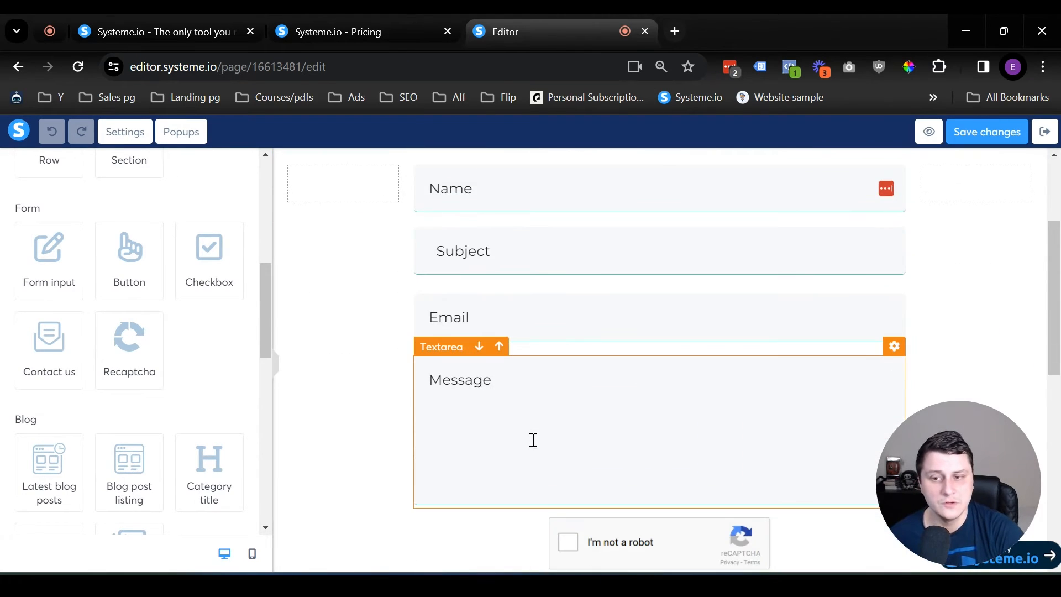
pyautogui.scroll(3, 594, 432)
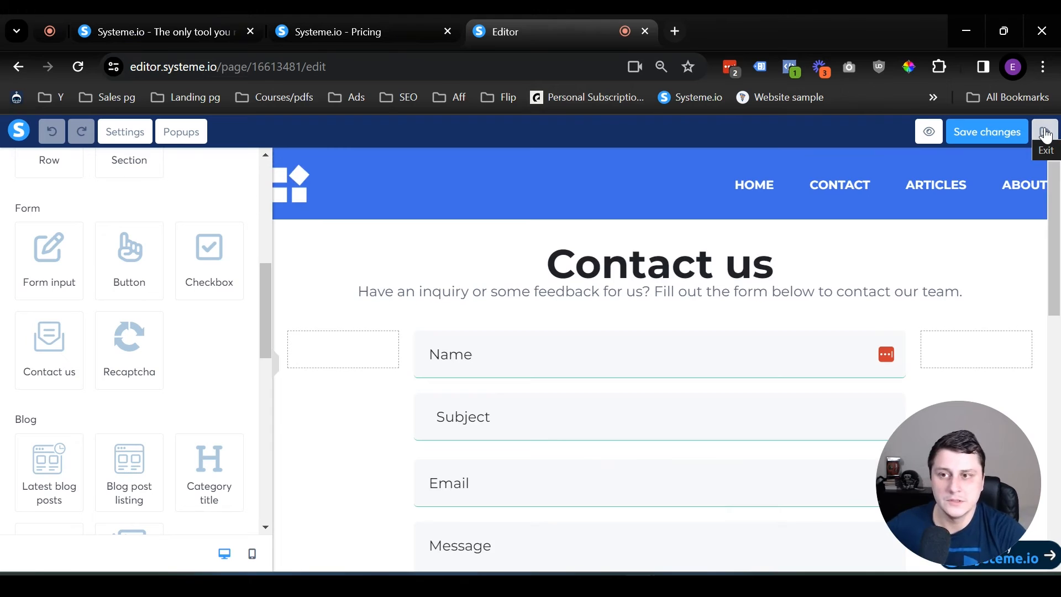
pyautogui.click(1045, 134)
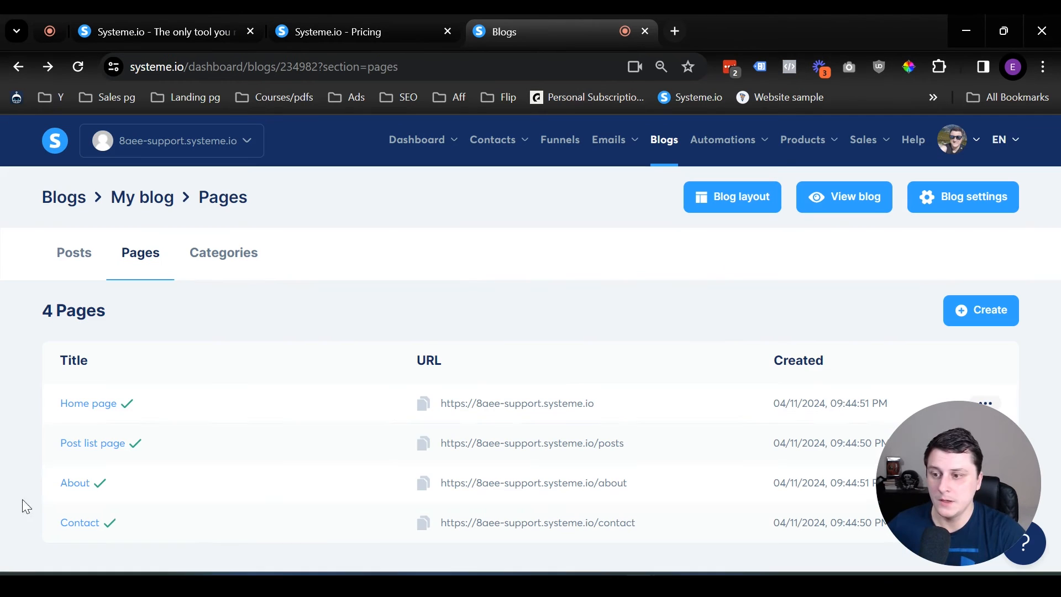
# Step: Open the About page for editing and look through its sections from the mission to the team
pyautogui.click(78, 489)
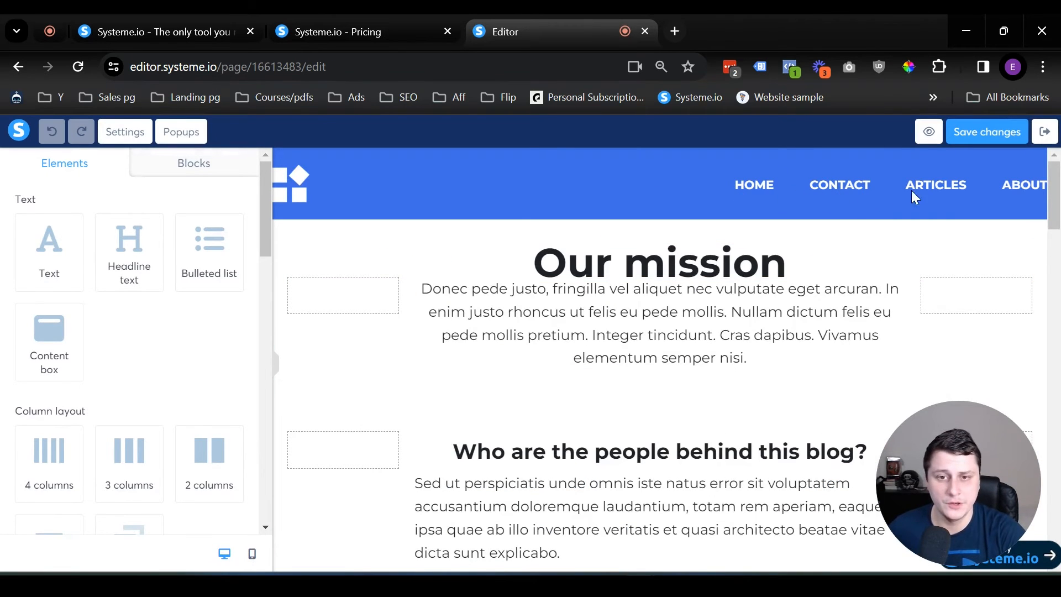
pyautogui.scroll(-5, 574, 297)
pyautogui.scroll(-10, 574, 297)
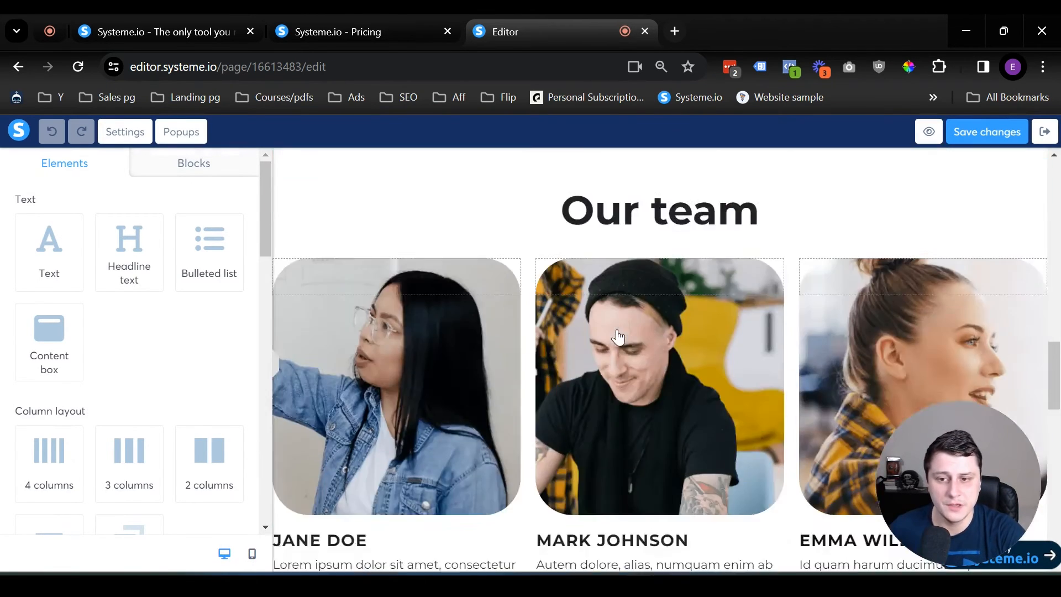
pyautogui.scroll(12, 677, 372)
pyautogui.scroll(4, 678, 371)
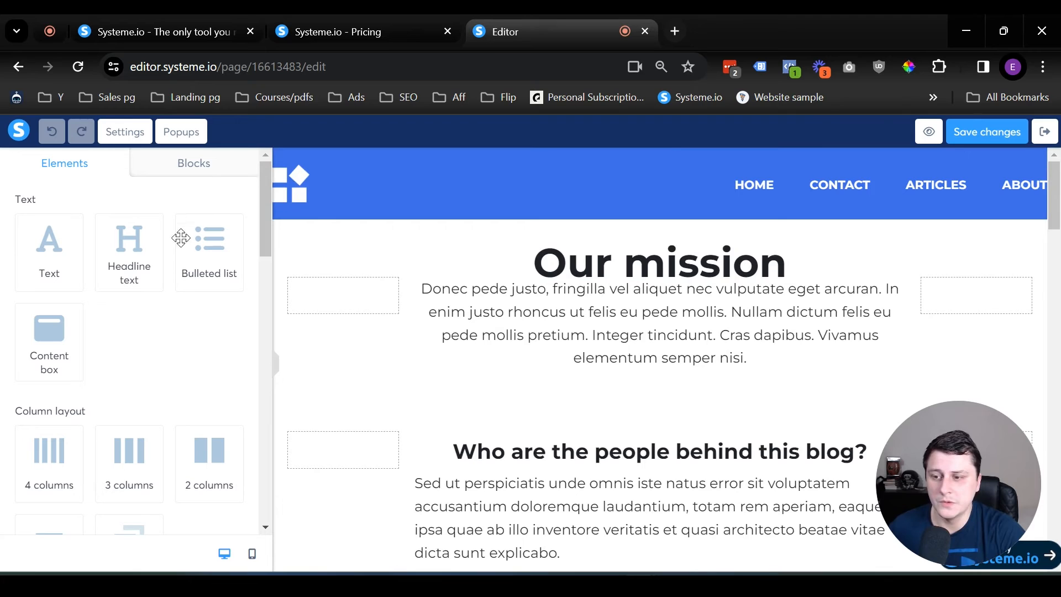
# Step: Add a two-column row above the Our mission heading and make its left column narrower than the right one
pyautogui.scroll(-3, 188, 398)
pyautogui.moveTo(209, 287); pyautogui.dragTo(590, 235)
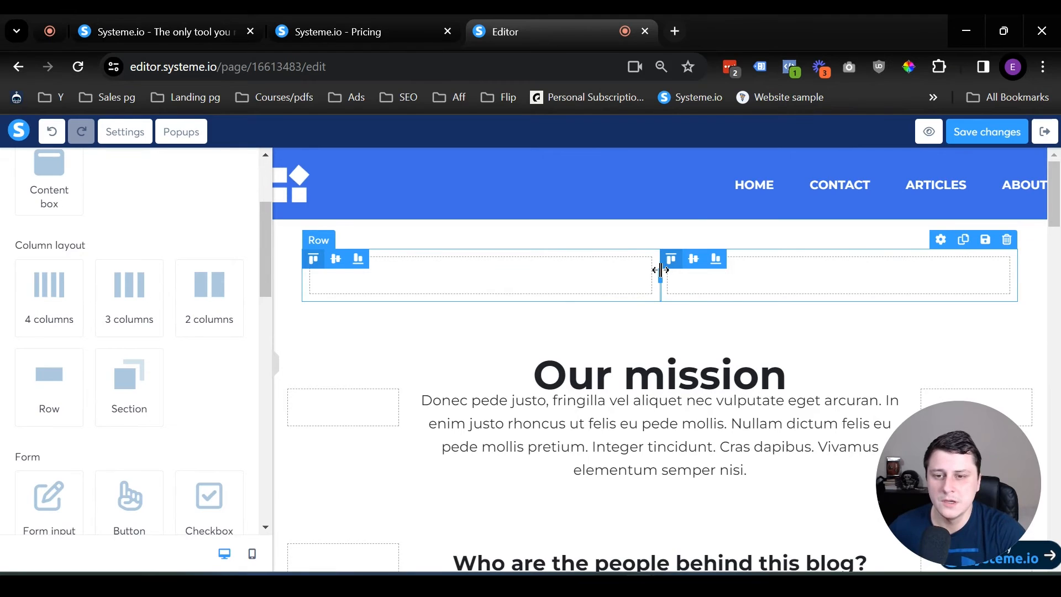
pyautogui.moveTo(660, 276); pyautogui.dragTo(566, 284)
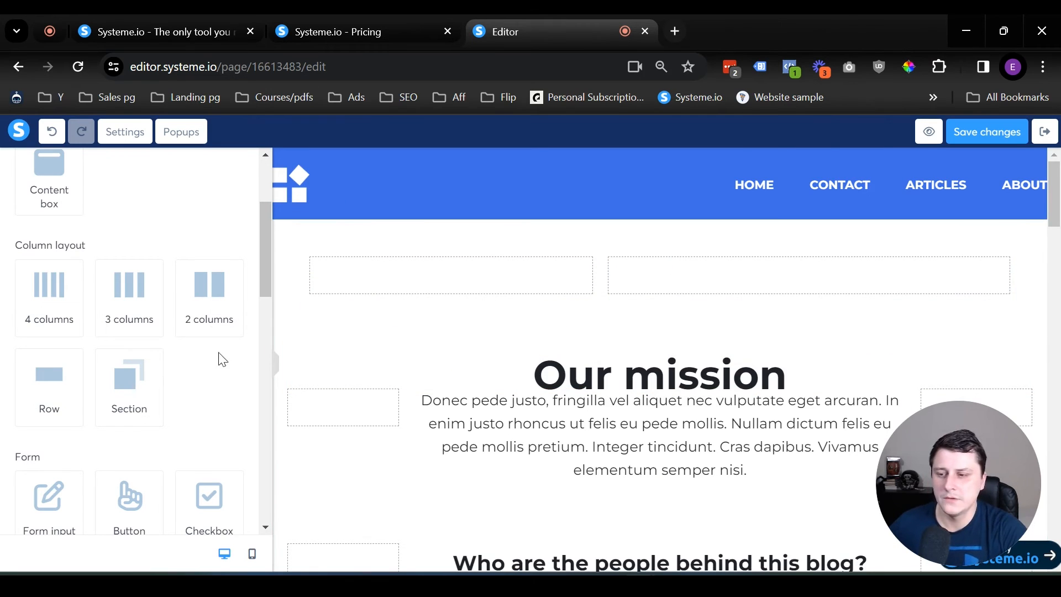
# Step: Place an image in the new row's left column, and a headline with a text paragraph below it in the right column
pyautogui.scroll(-9, 166, 438)
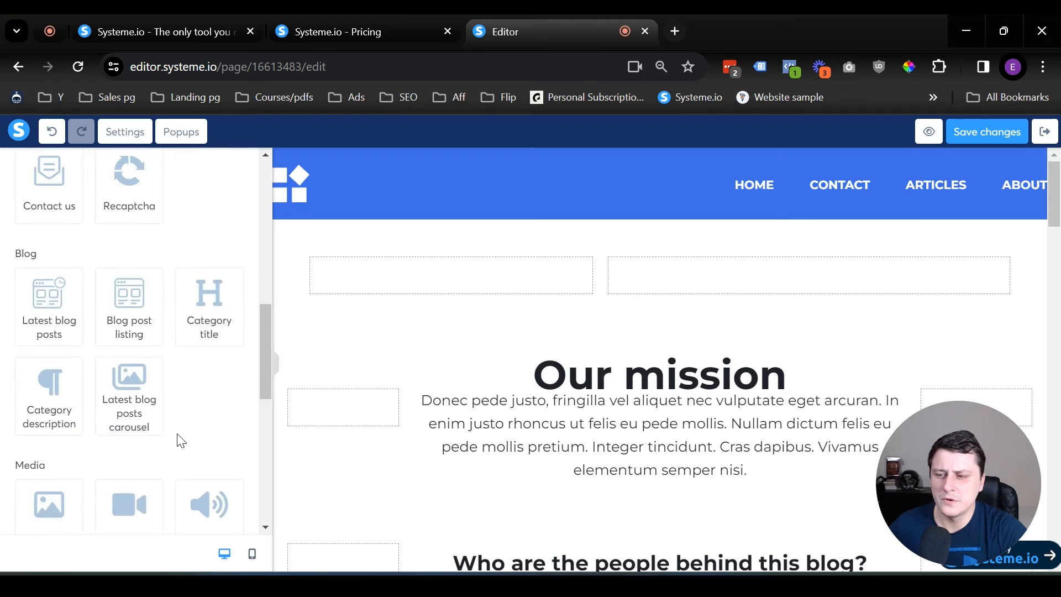
pyautogui.scroll(-2, 178, 438)
pyautogui.moveTo(52, 348); pyautogui.dragTo(478, 303)
pyautogui.scroll(11, 201, 343)
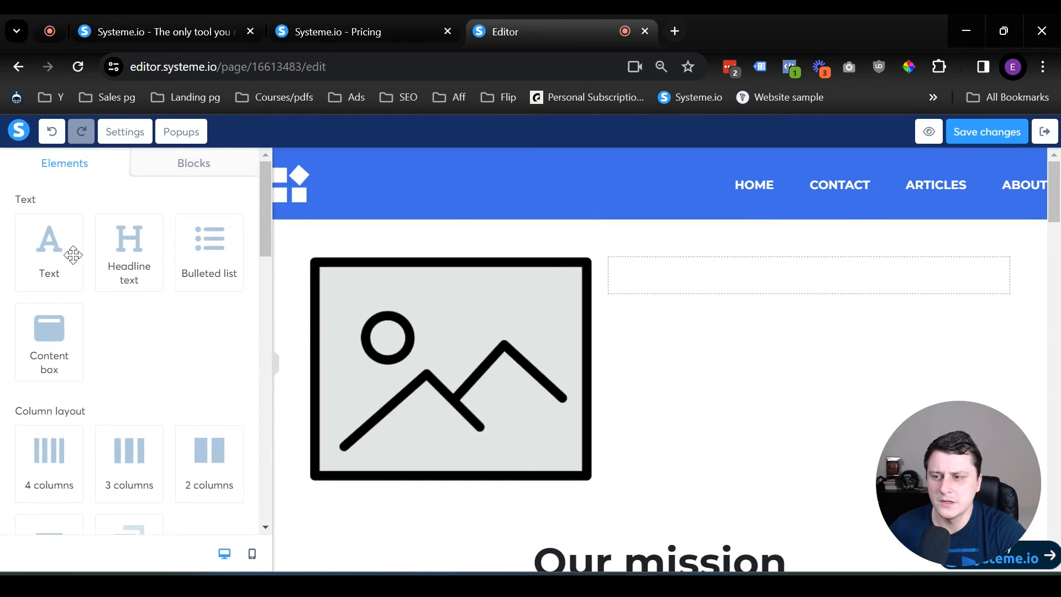
pyautogui.moveTo(108, 253); pyautogui.dragTo(753, 291)
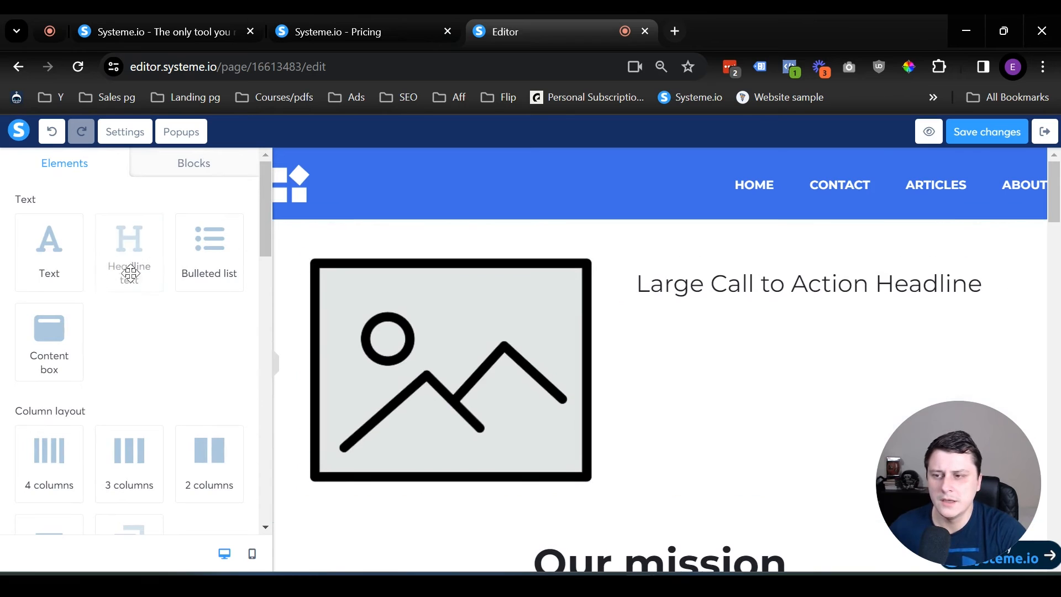
pyautogui.moveTo(44, 249); pyautogui.dragTo(835, 293)
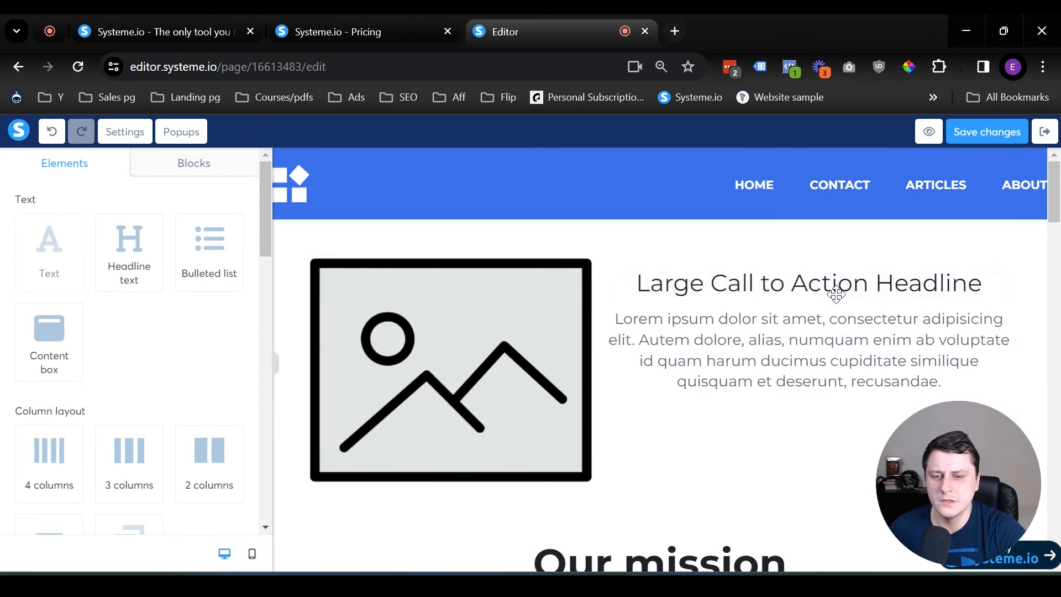
# Step: Upload IMG_20220719_131804.jpg as the picture for the placeholder image beside the headline
pyautogui.scroll(-3, 791, 415)
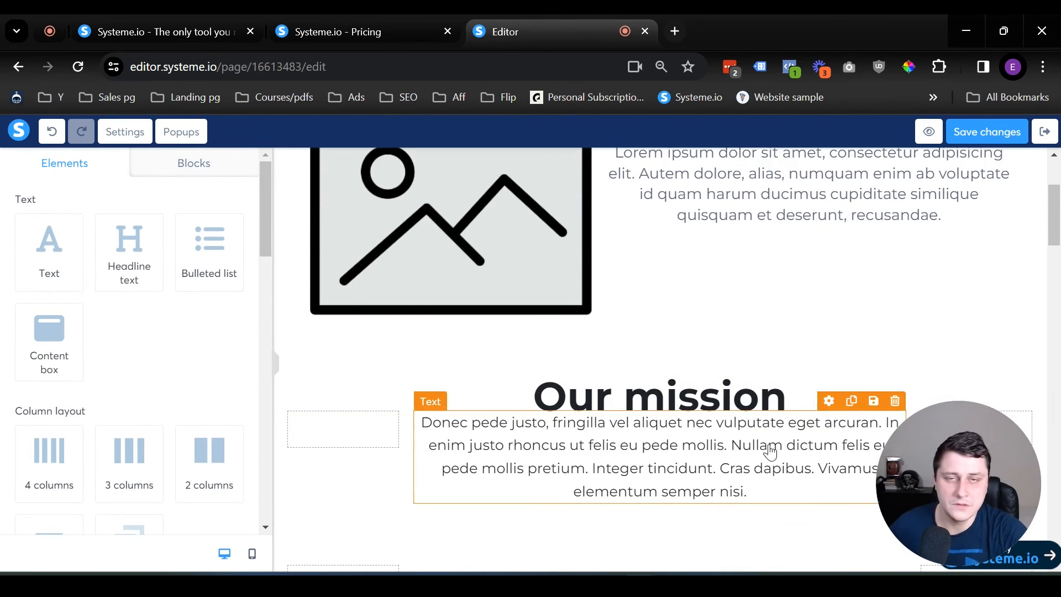
pyautogui.scroll(1, 724, 310)
pyautogui.scroll(3, 724, 310)
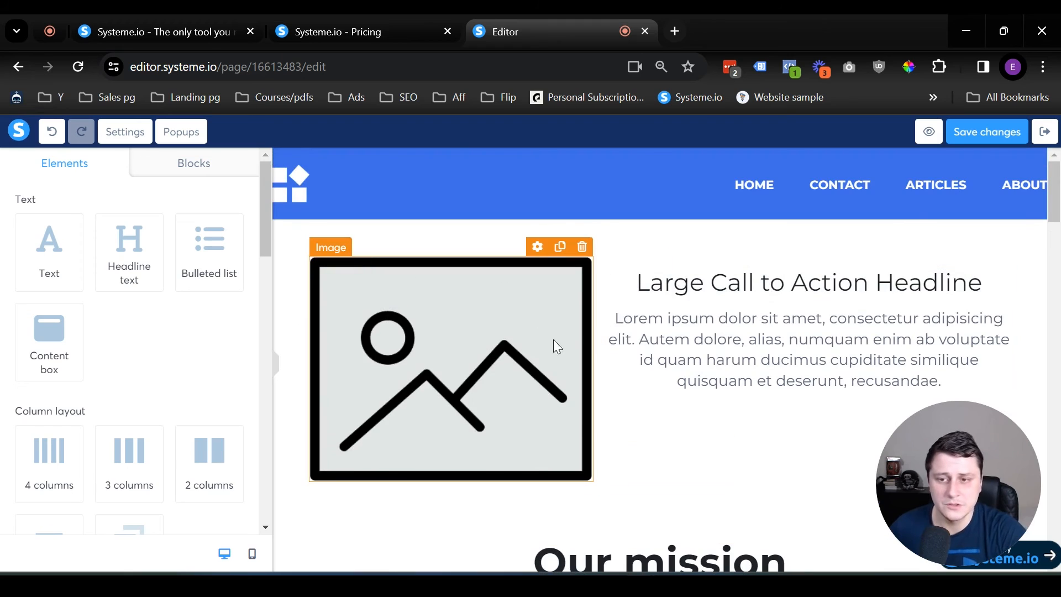
pyautogui.click(434, 358)
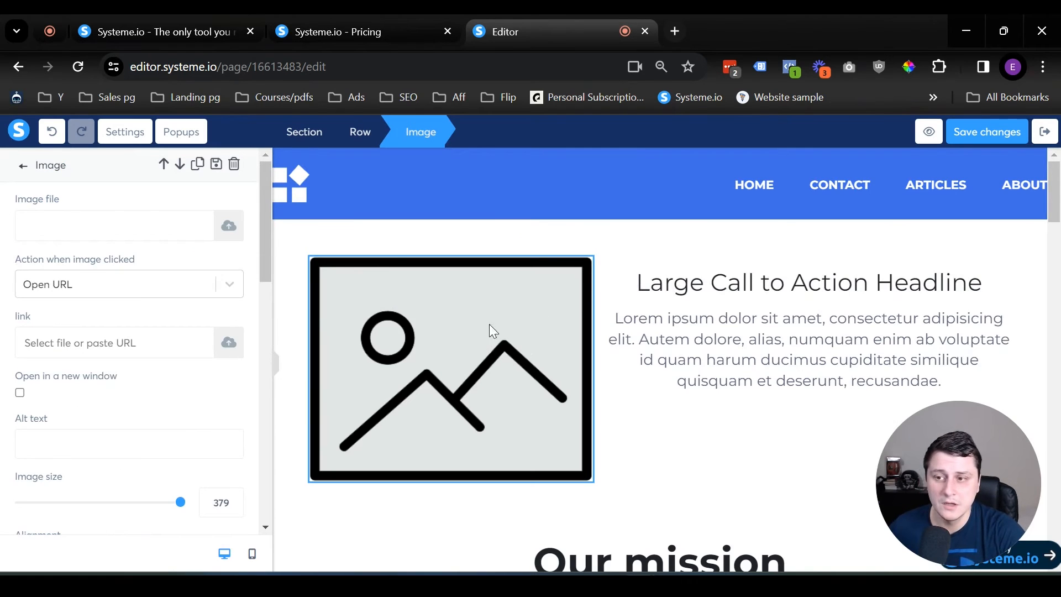
pyautogui.click(229, 226)
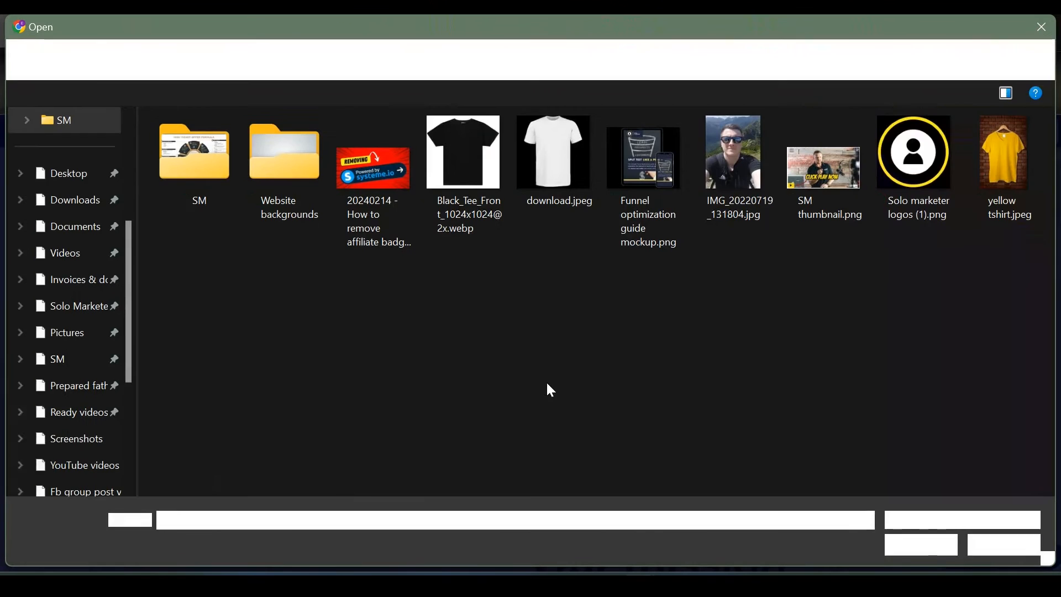
pyautogui.doubleClick(738, 160)
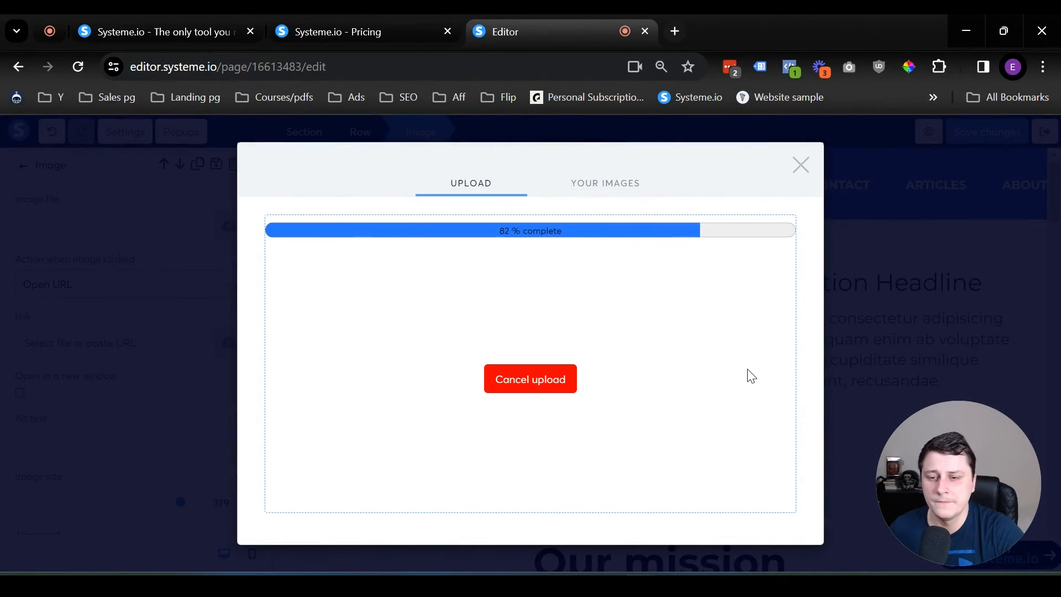
pyautogui.click(795, 553)
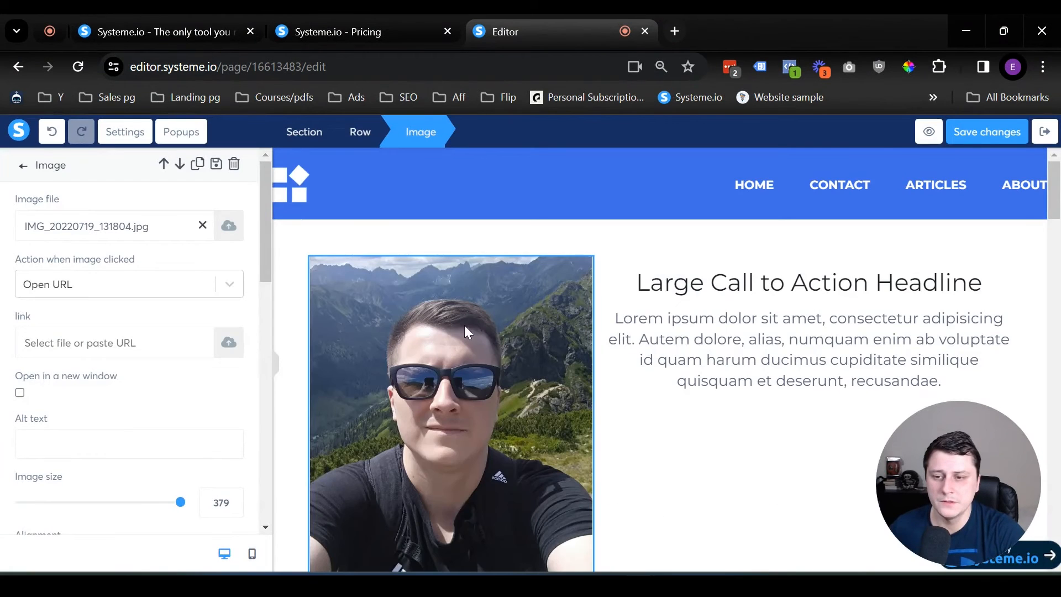
pyautogui.click(810, 442)
# Step: Delete the Our team row and the emptied section that contained it from the About page
pyautogui.scroll(-3, 636, 310)
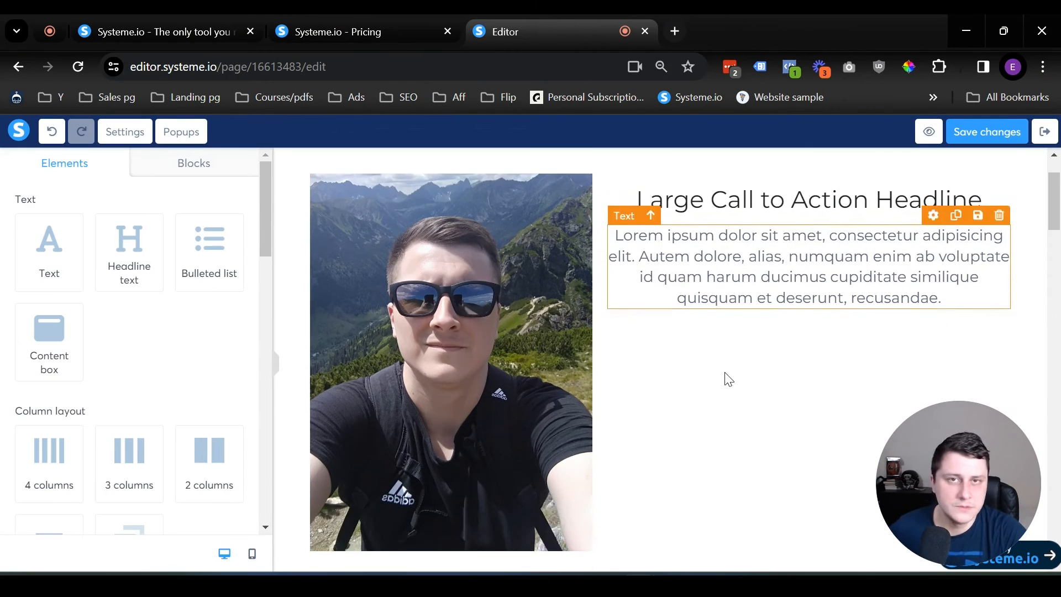
pyautogui.scroll(3, 771, 378)
pyautogui.scroll(-15, 766, 379)
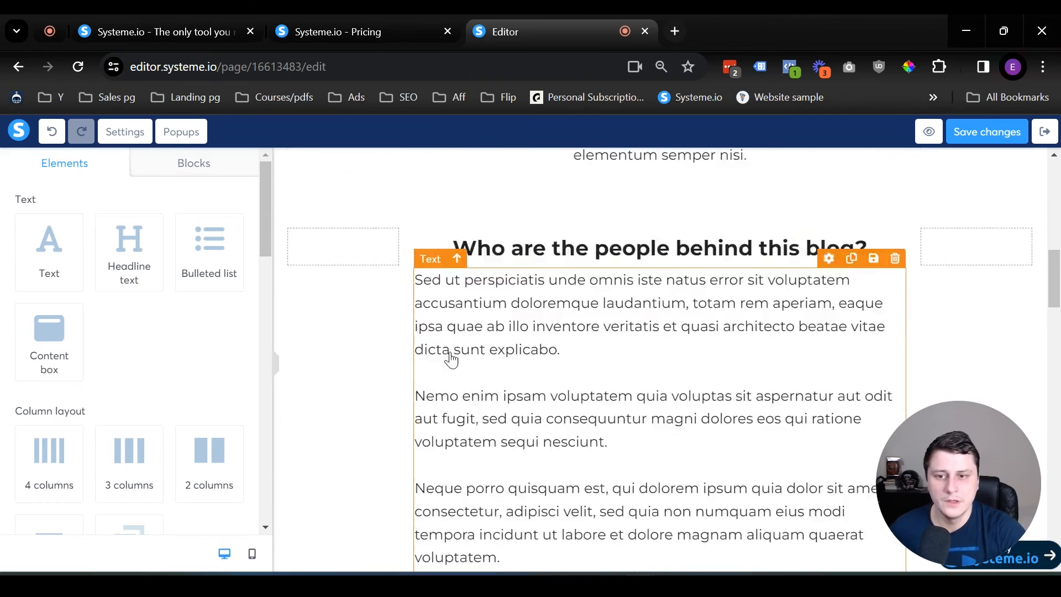
pyautogui.scroll(-10, 684, 392)
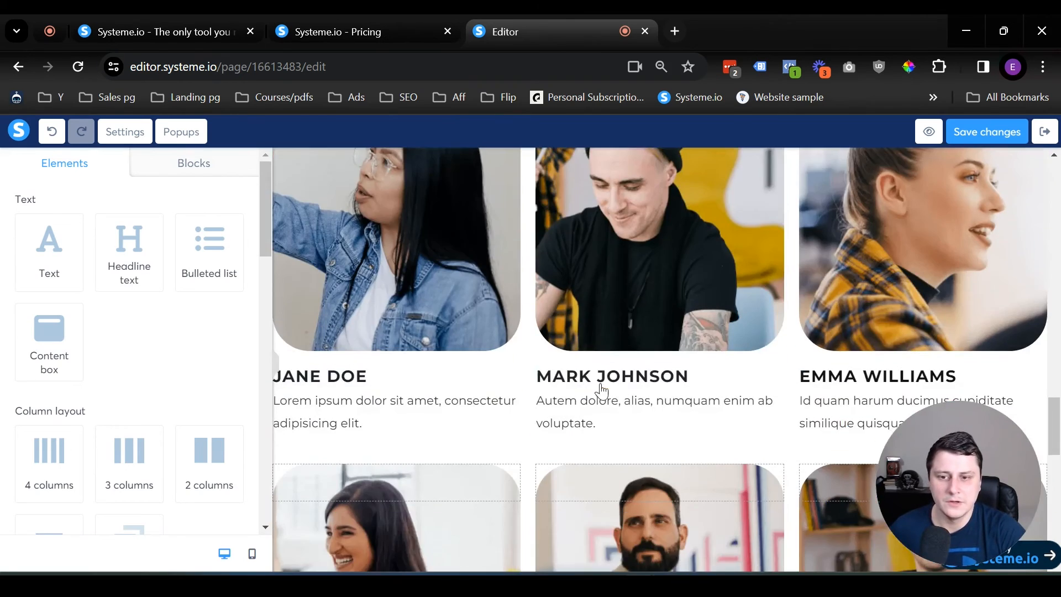
pyautogui.scroll(3, 580, 379)
pyautogui.scroll(1, 779, 363)
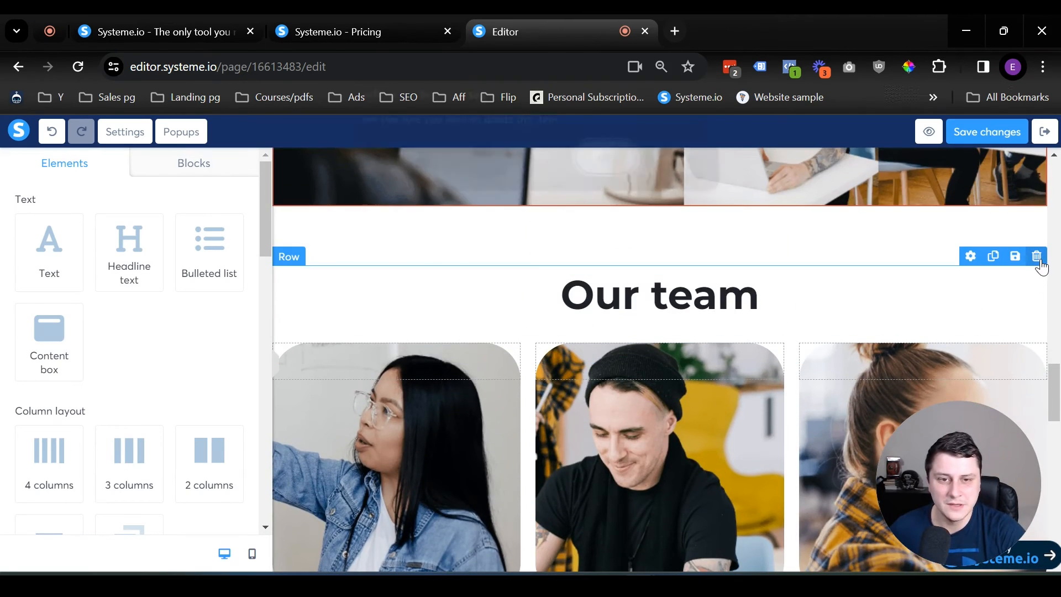
pyautogui.click(1037, 256)
pyautogui.click(604, 171)
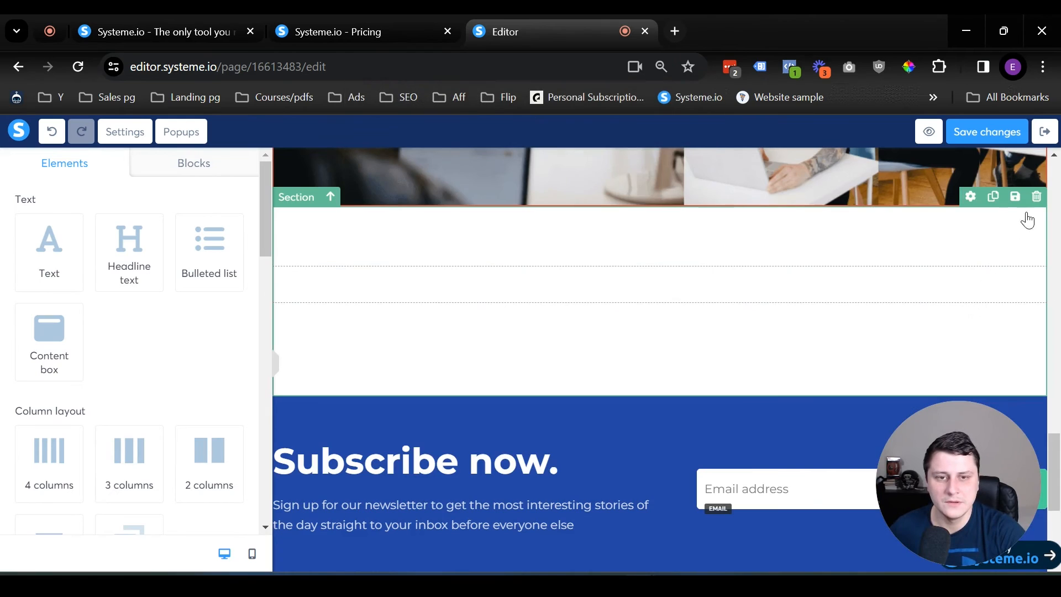
pyautogui.click(1035, 197)
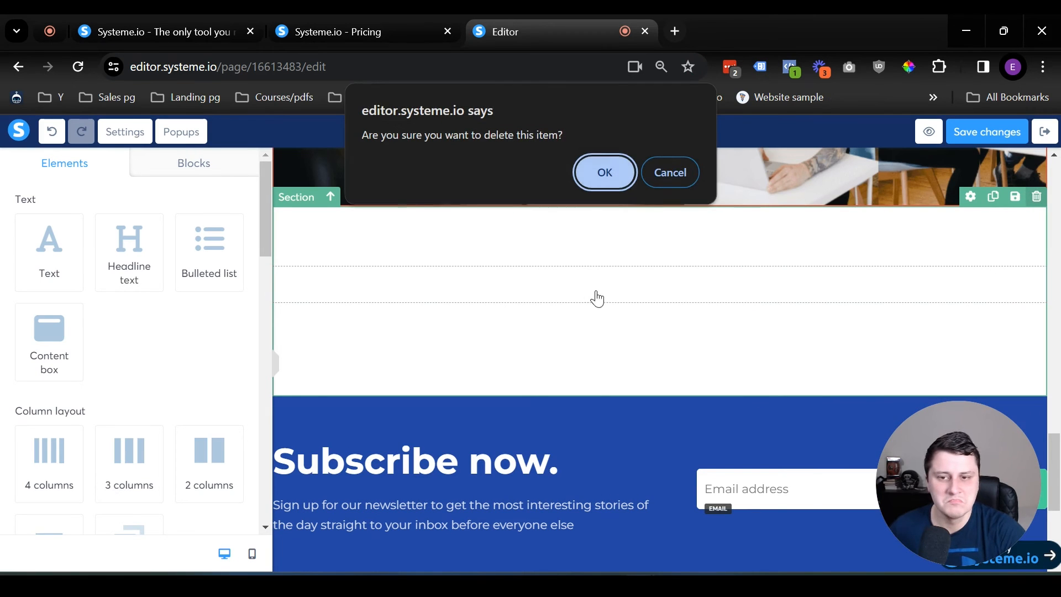
pyautogui.click(597, 185)
# Step: Save the changes made to the About page and exit the editor to the blog's page list
pyautogui.scroll(15, 622, 375)
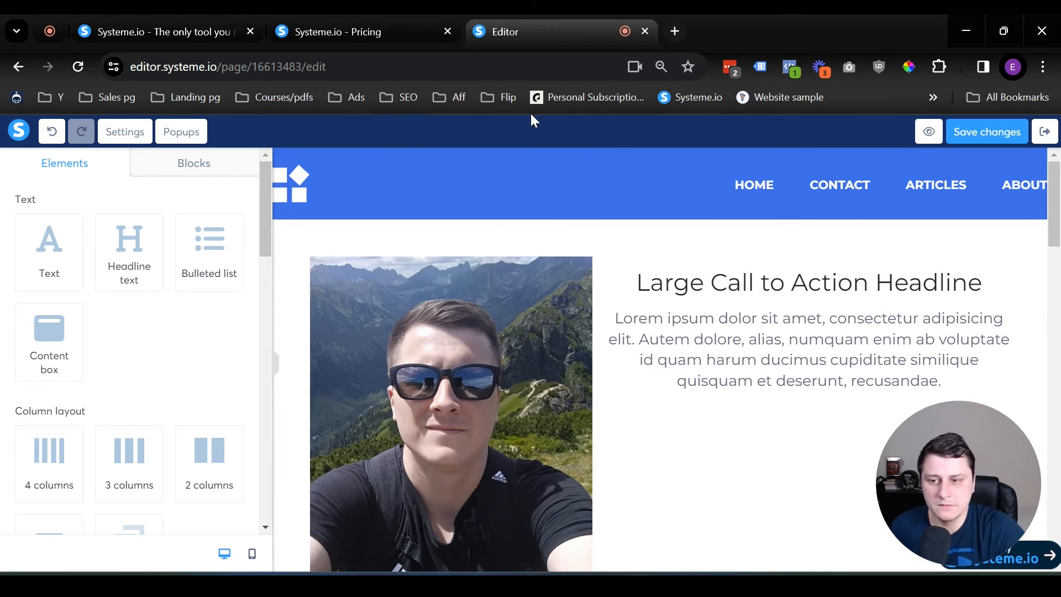
pyautogui.scroll(-6, 300, 166)
pyautogui.scroll(-15, 144, 270)
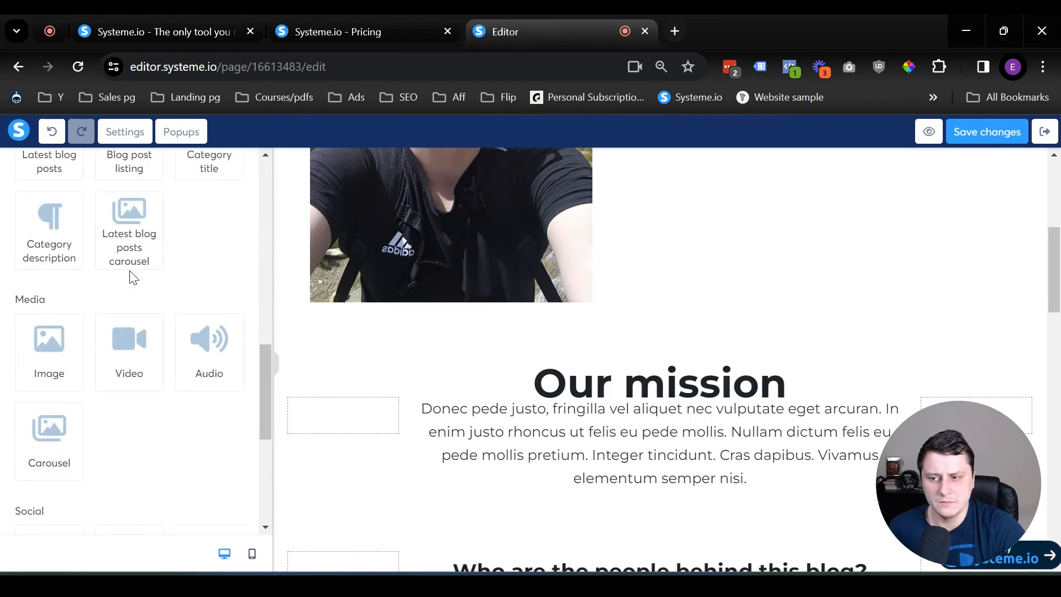
pyautogui.scroll(2, 131, 277)
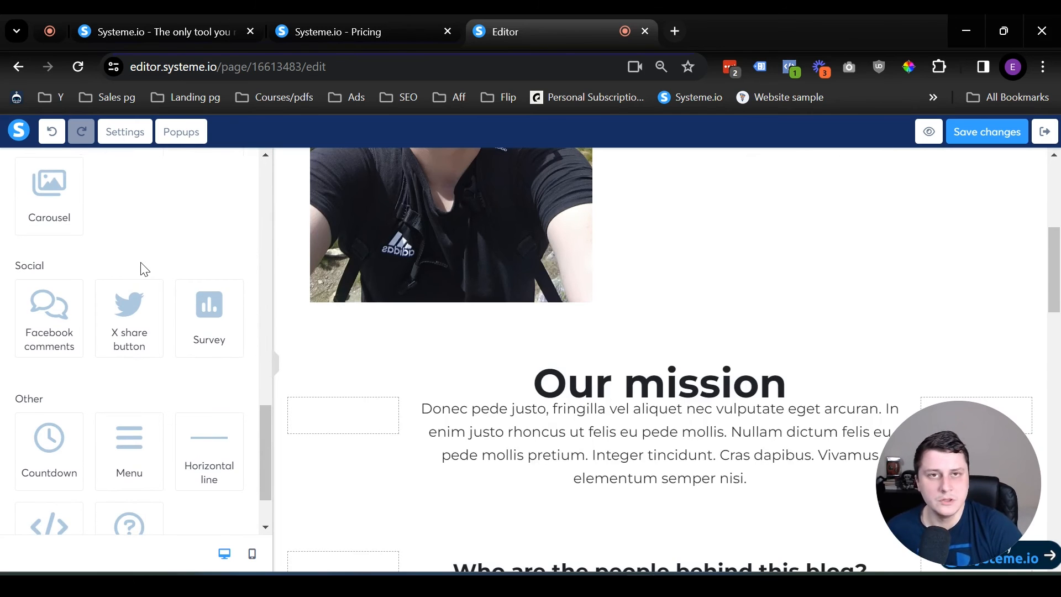
pyautogui.scroll(8, 448, 383)
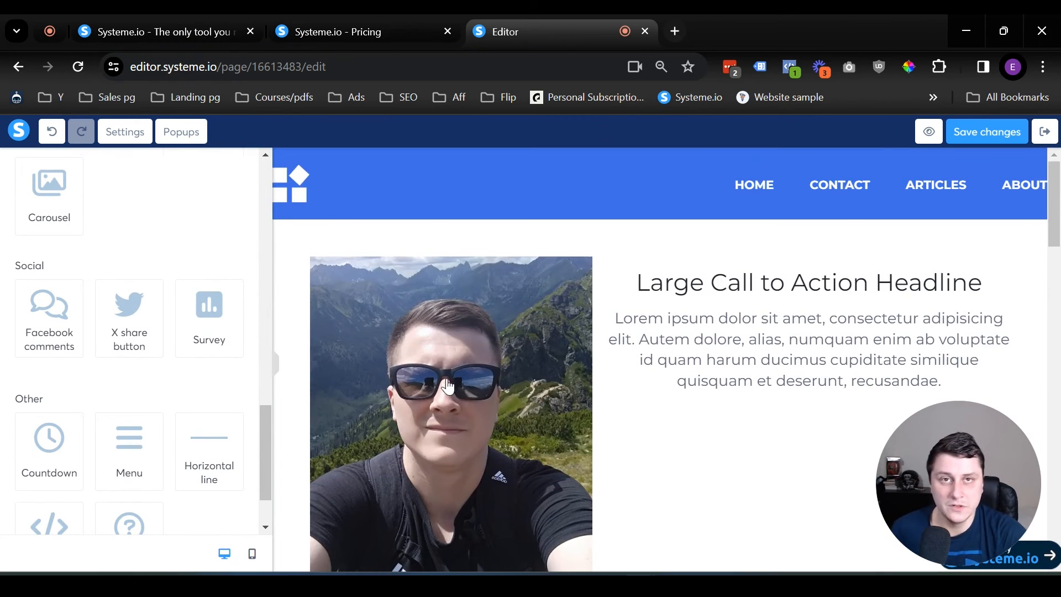
pyautogui.click(973, 137)
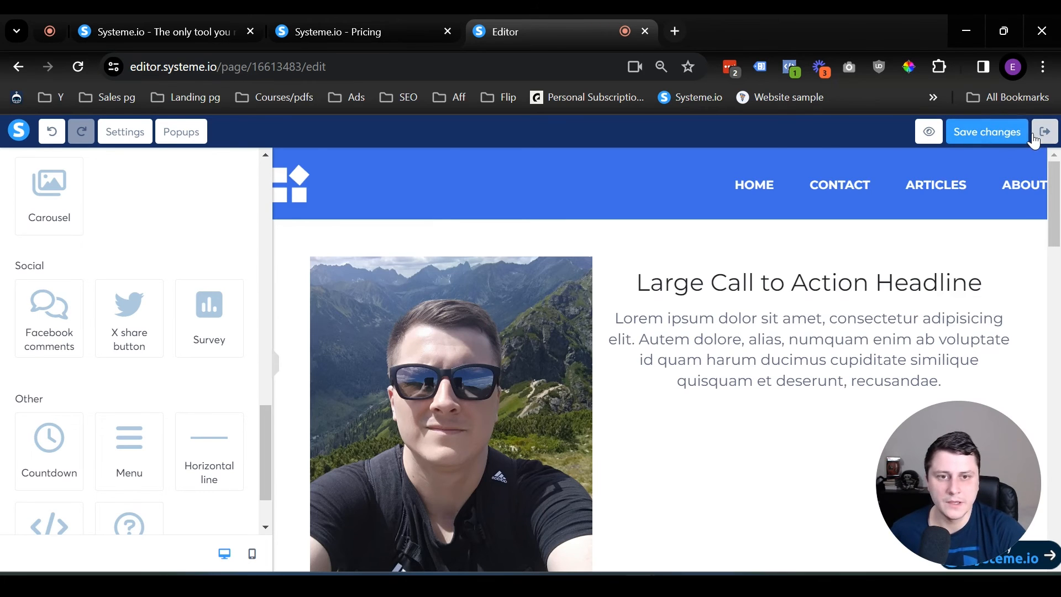
pyautogui.click(1040, 134)
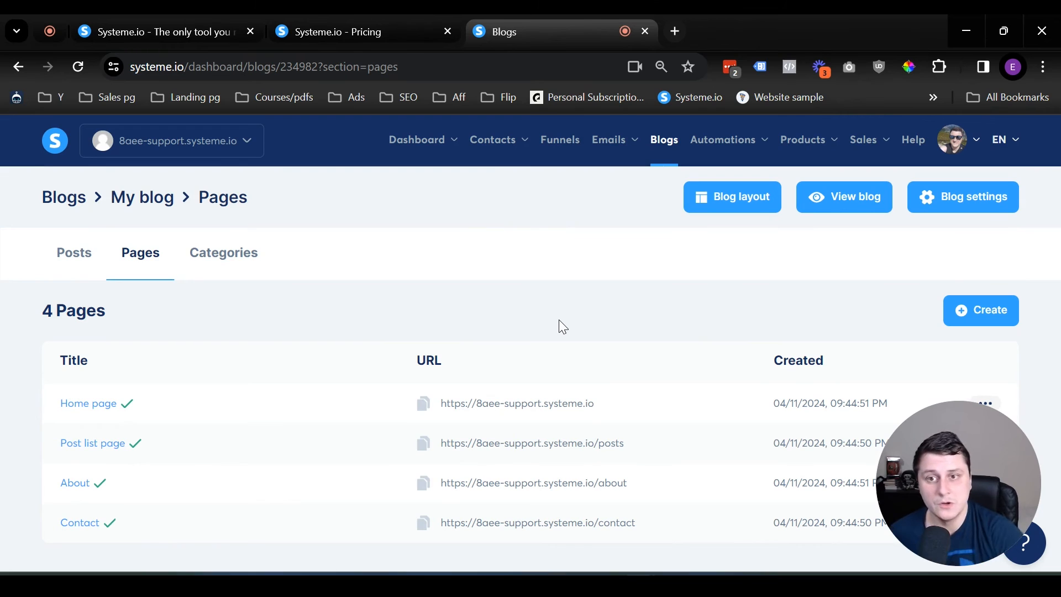
pyautogui.moveTo(501, 144)
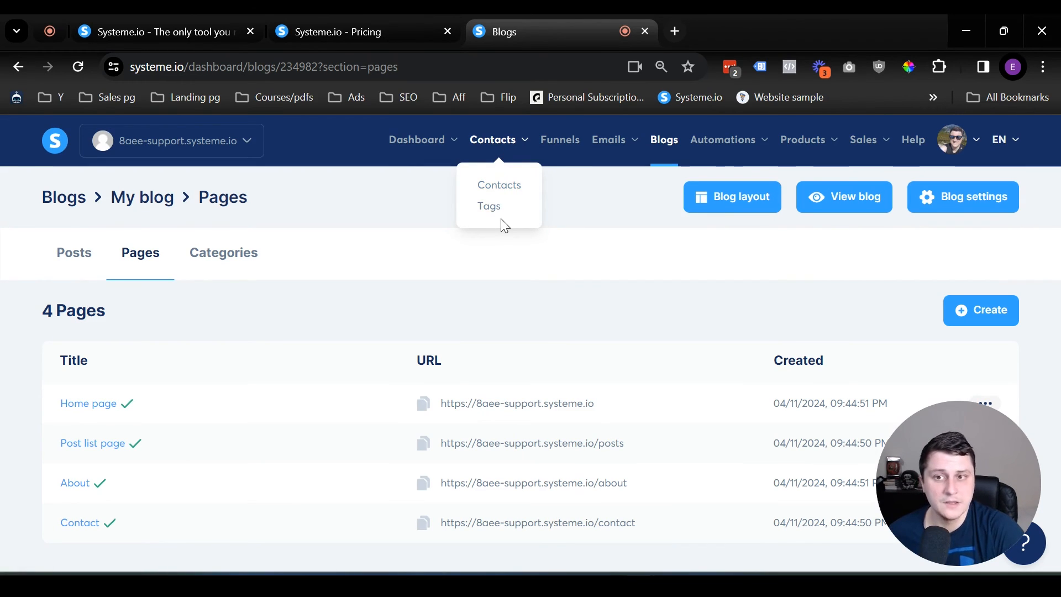
pyautogui.moveTo(417, 143)
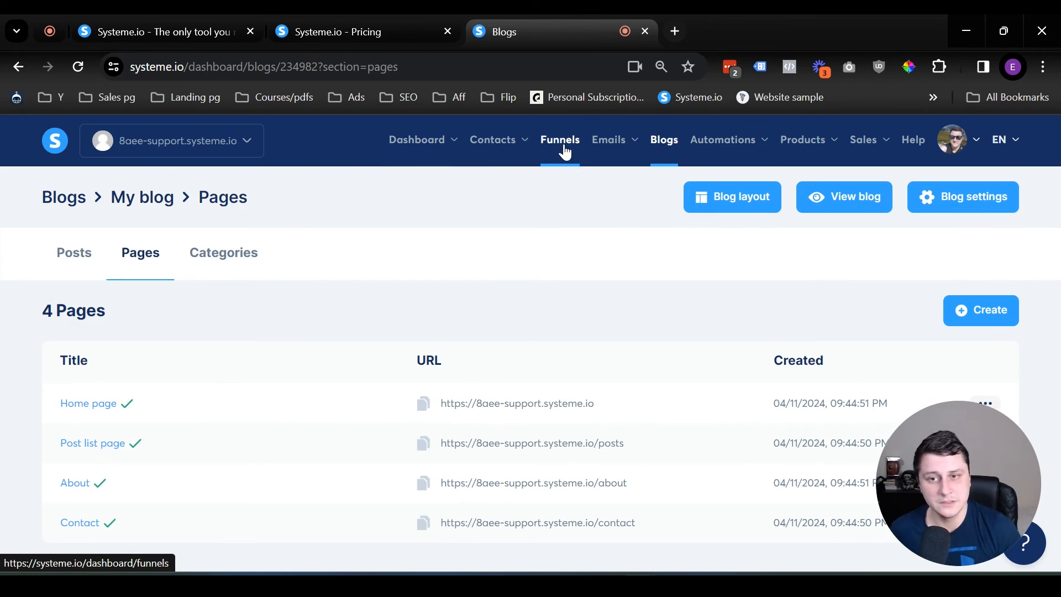
pyautogui.moveTo(602, 150)
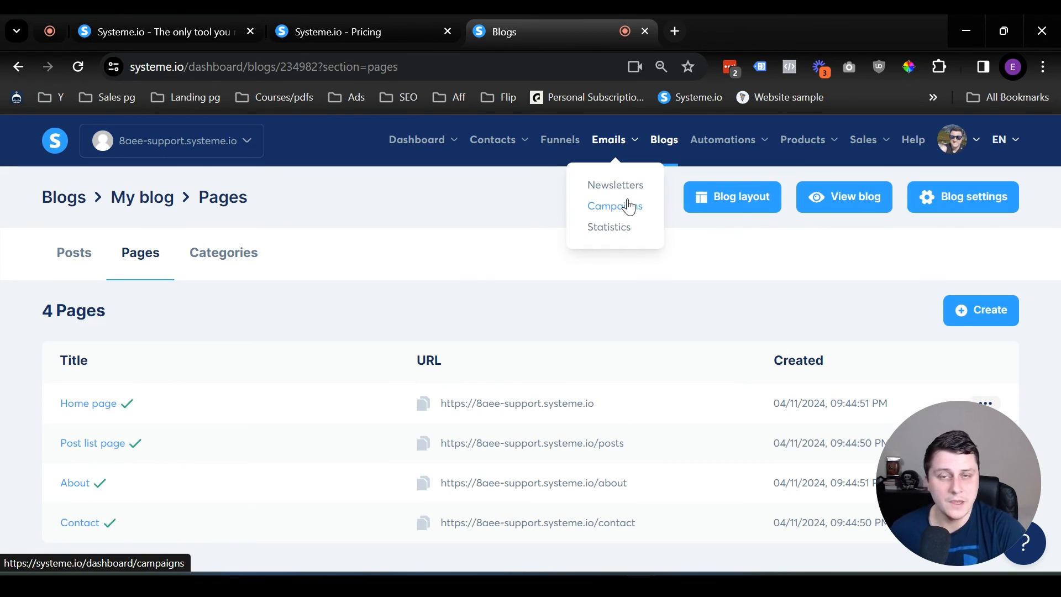
pyautogui.moveTo(734, 138)
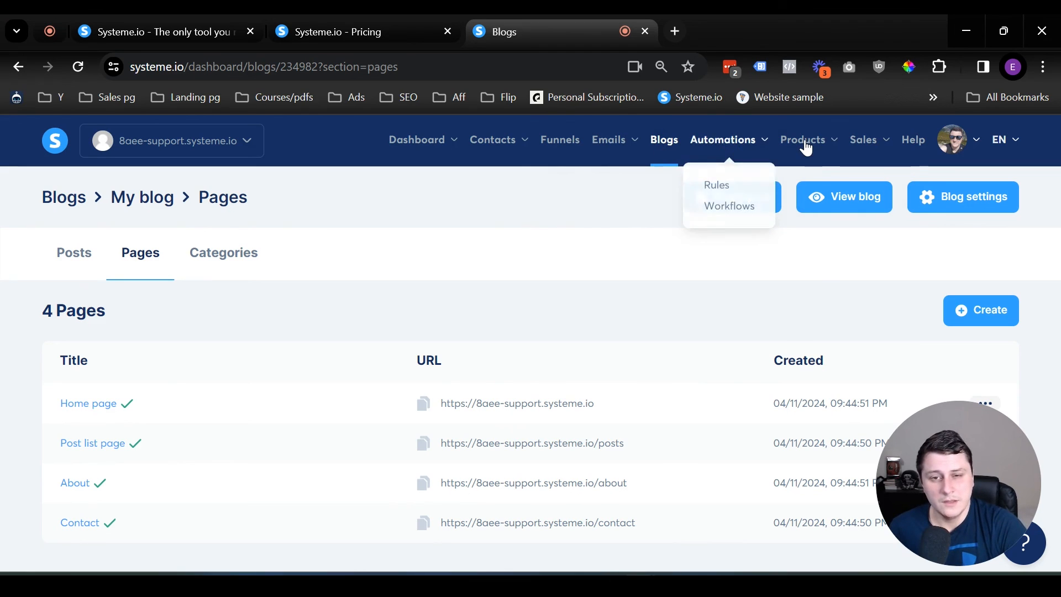
pyautogui.moveTo(807, 146)
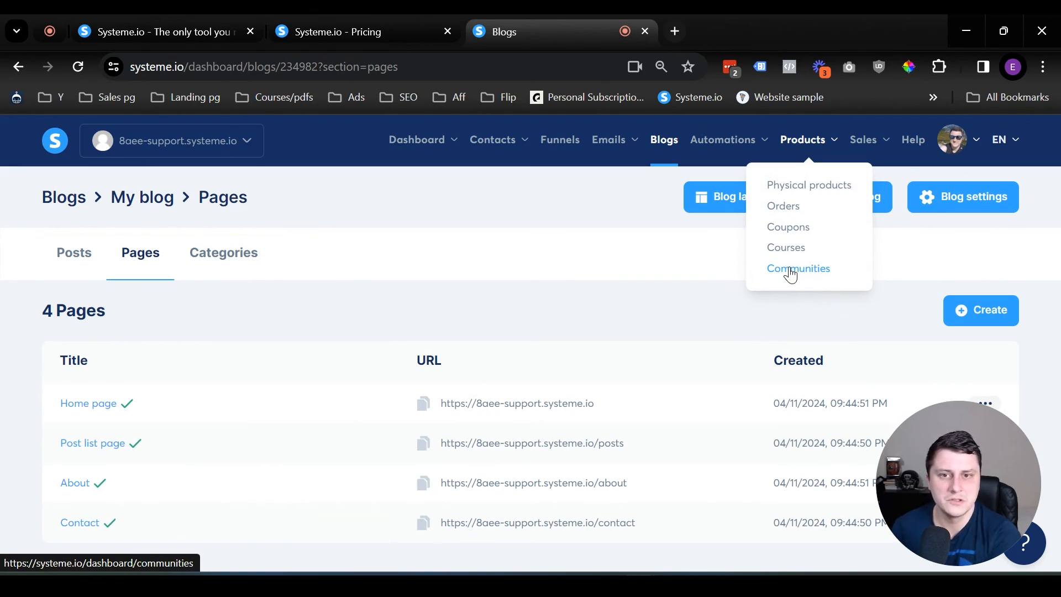
pyautogui.moveTo(865, 145)
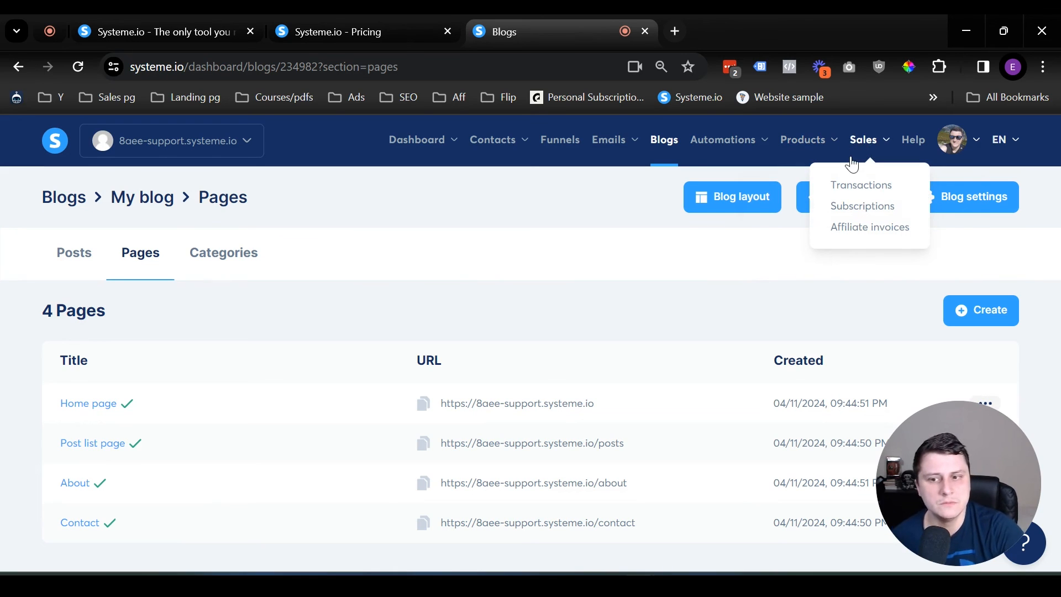